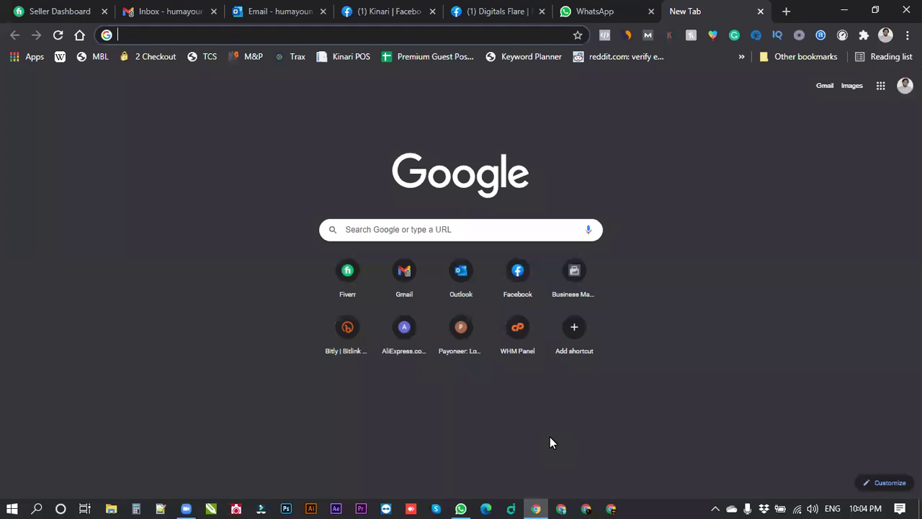
Minimize Chrome and WhatsApp and move the Keserya Keyword Research file into the right icon column.
click(840, 13)
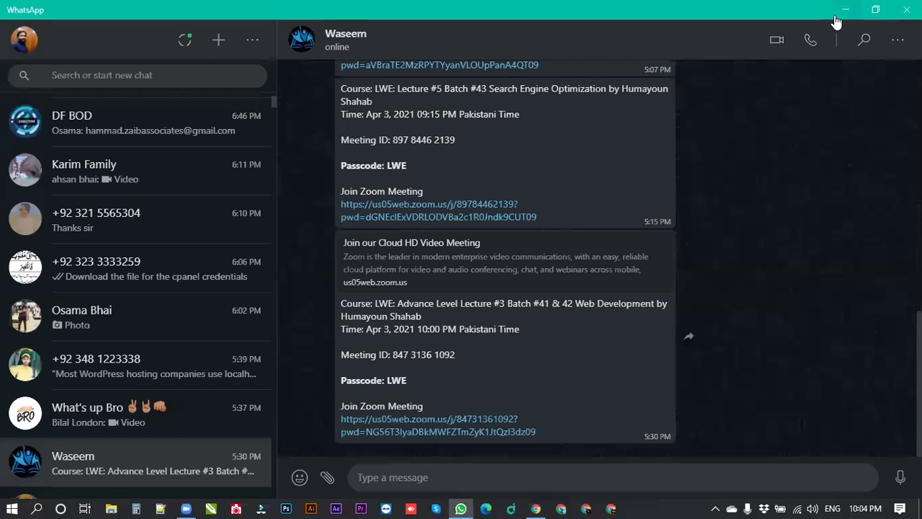
click(842, 16)
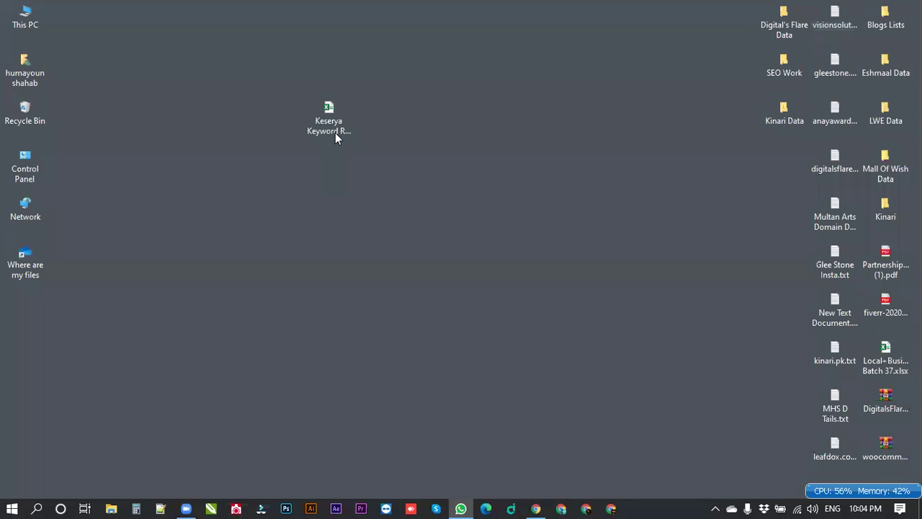
drag(332, 125, 783, 170)
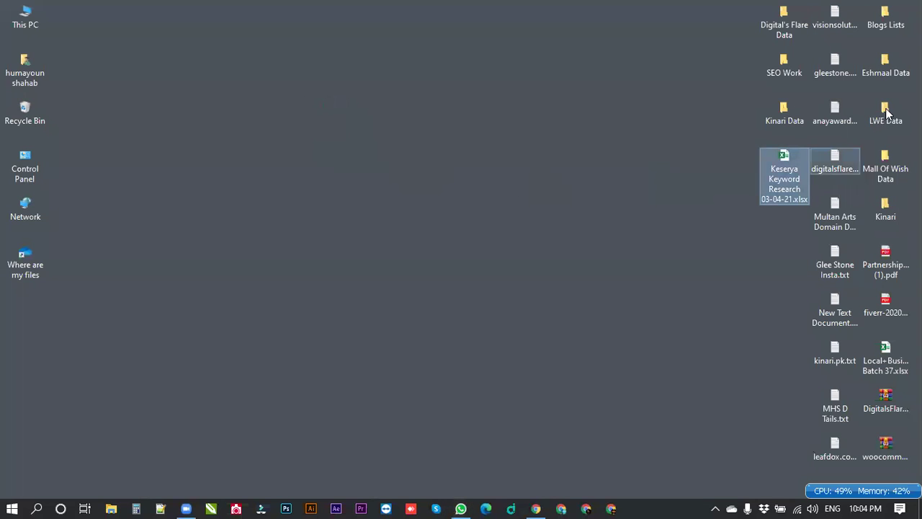
Copy advance.doc out of the LWE Data folder and paste it onto the desktop.
double_click(890, 110)
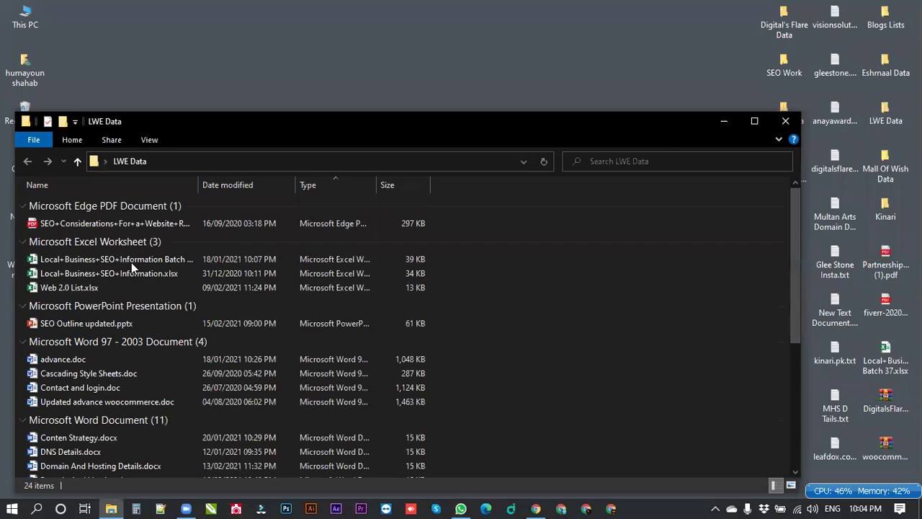
click(52, 364)
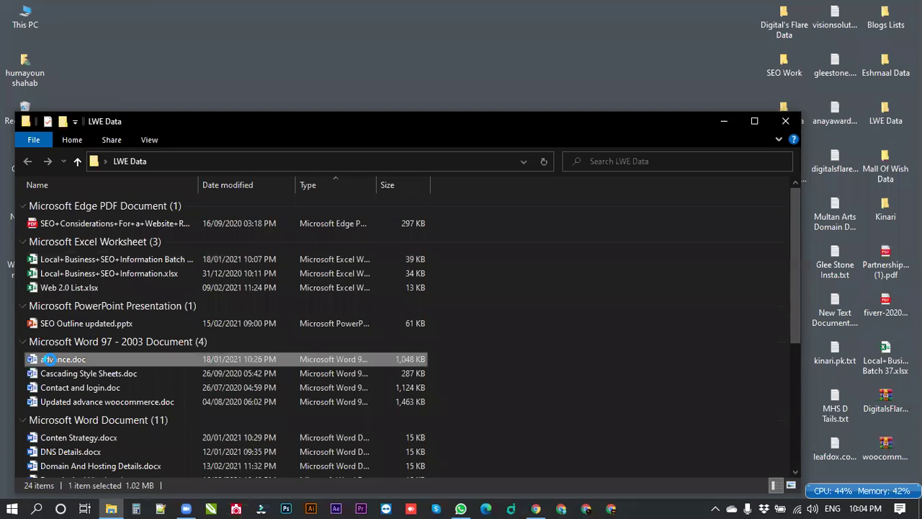
right_click(52, 364)
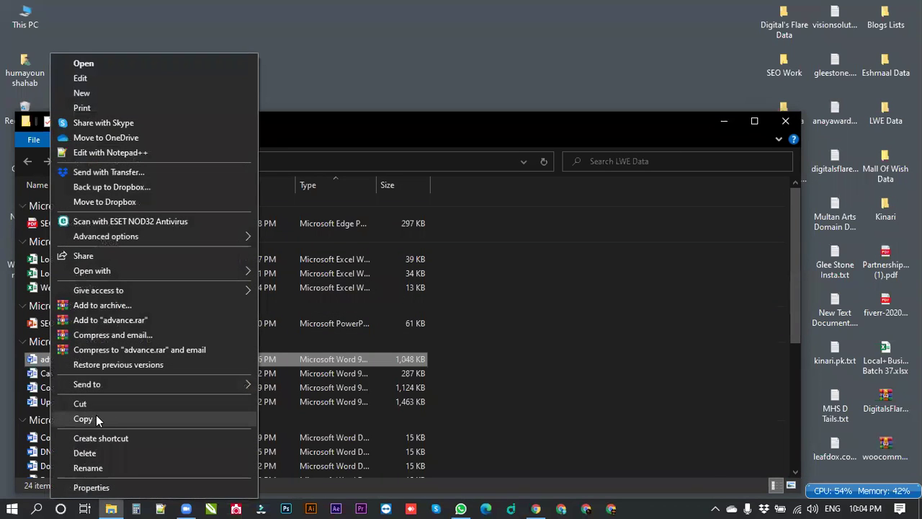
click(93, 420)
click(785, 121)
right_click(371, 134)
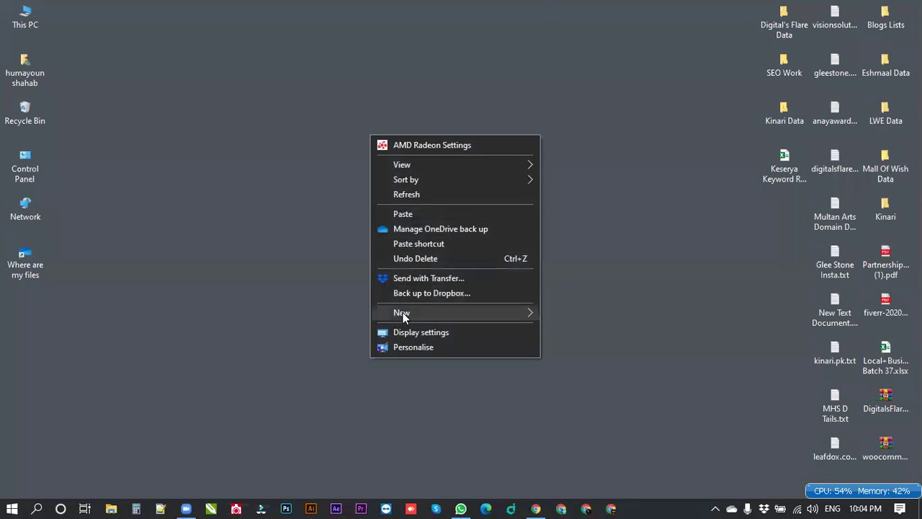
click(403, 214)
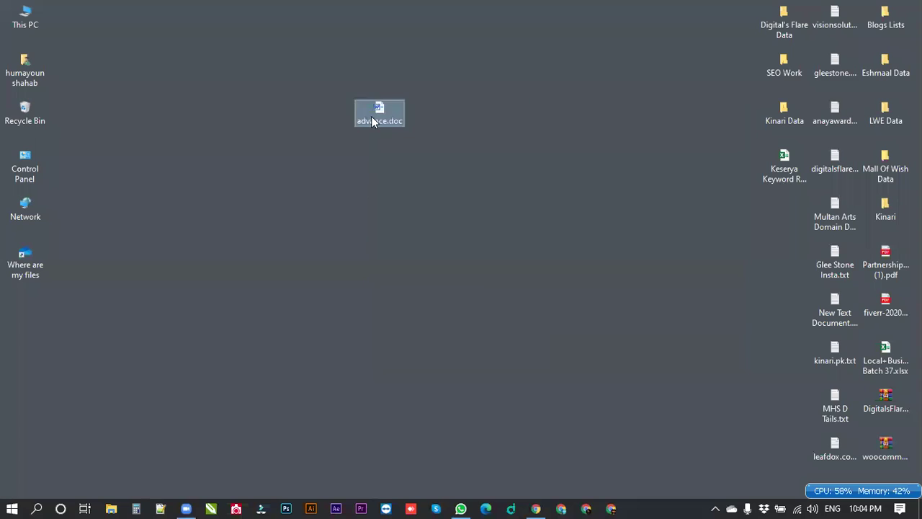
click(513, 444)
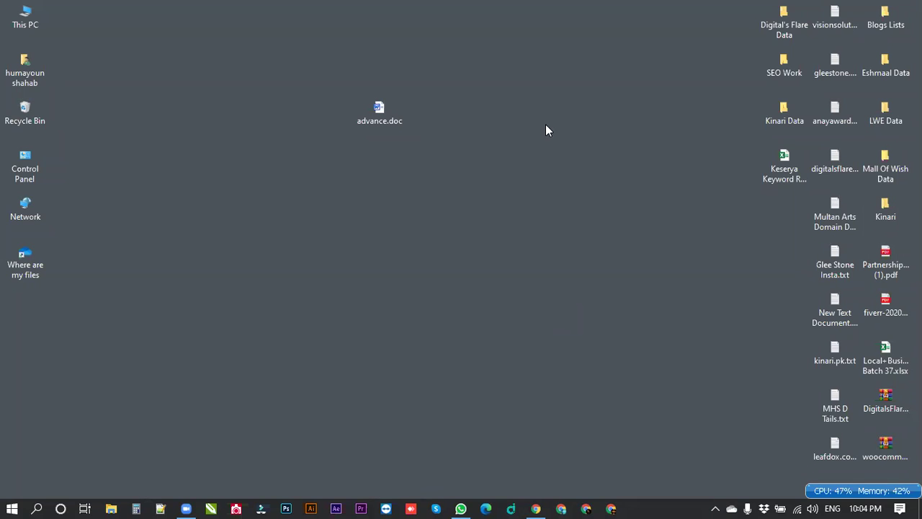
Open advance.doc in Word with editing enabled and scroll to the Ajax Cart Auto Update for Woo Commerce heading.
double_click(380, 117)
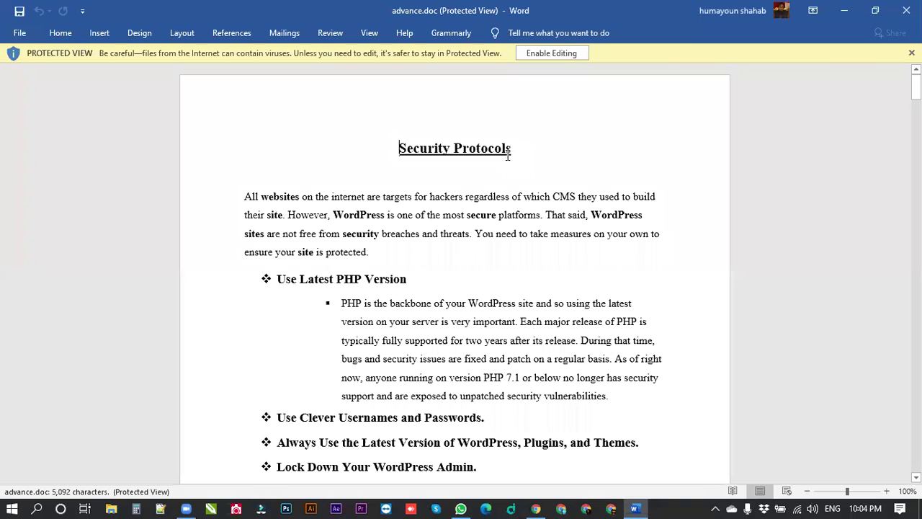
click(552, 52)
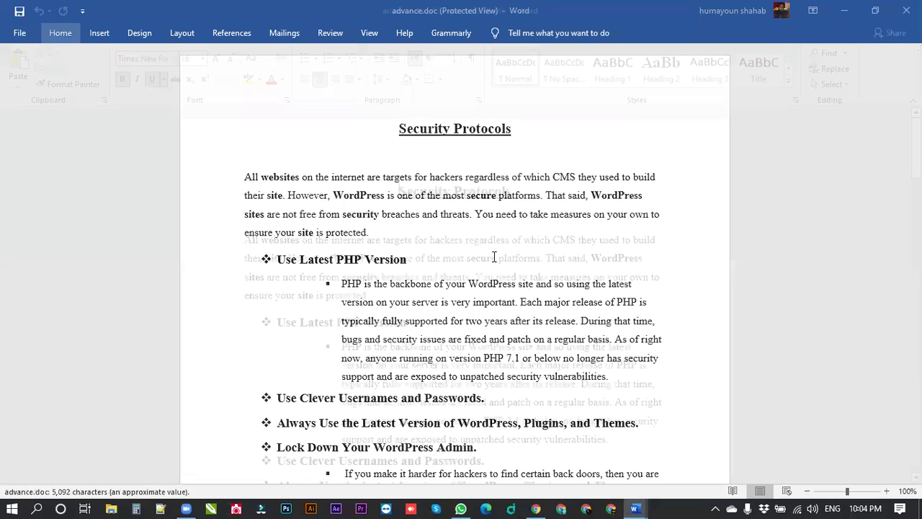
scroll(494, 258, down, 5)
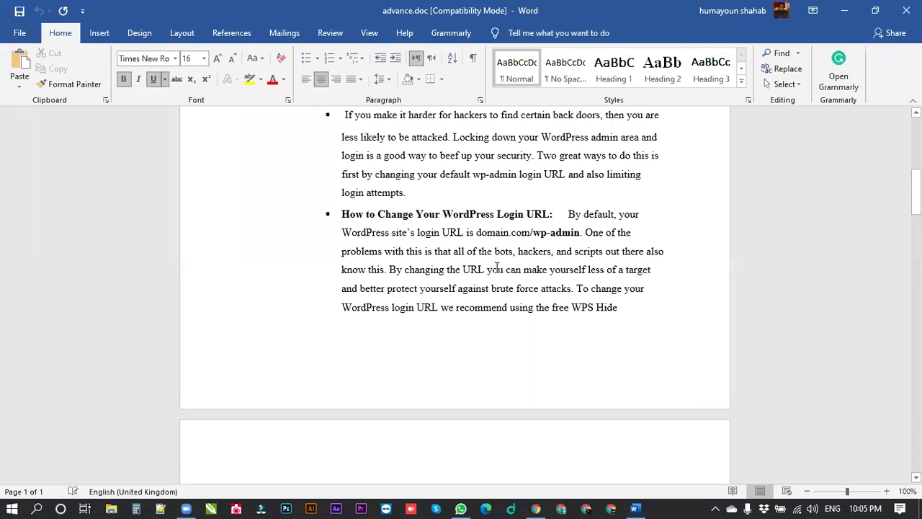
scroll(496, 268, down, 15)
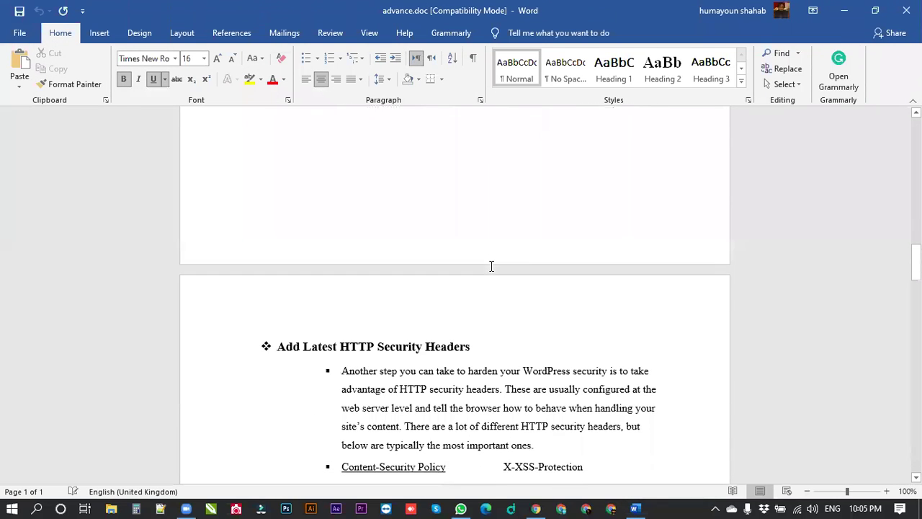
scroll(492, 267, down, 15)
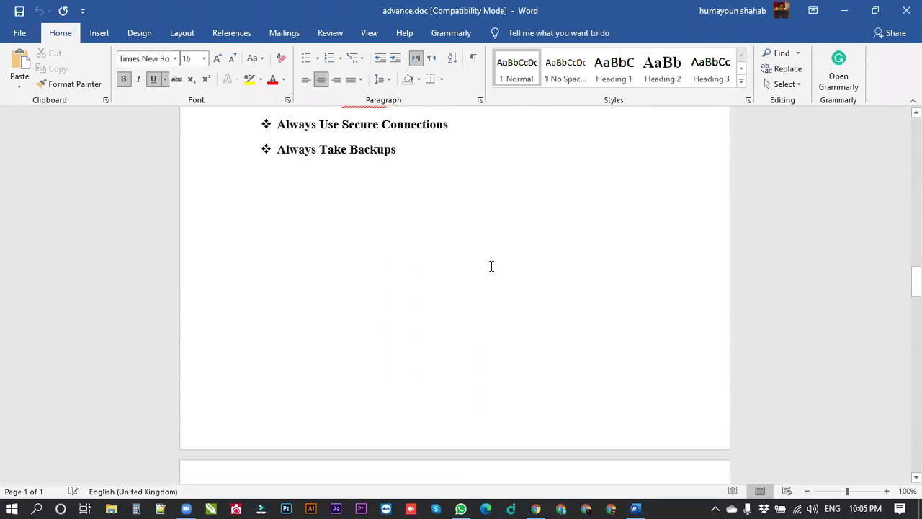
scroll(492, 267, down, 4)
scroll(492, 266, up, 6)
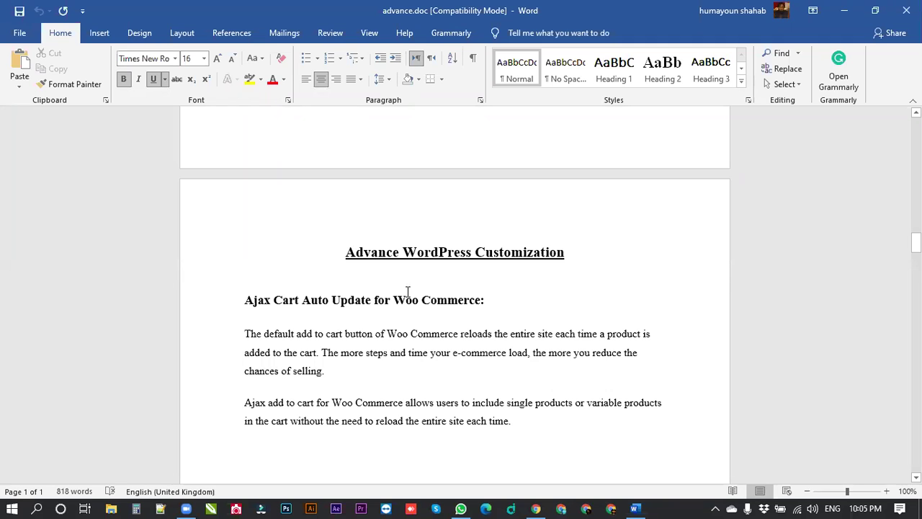
scroll(447, 286, down, 3)
scroll(450, 286, down, 1)
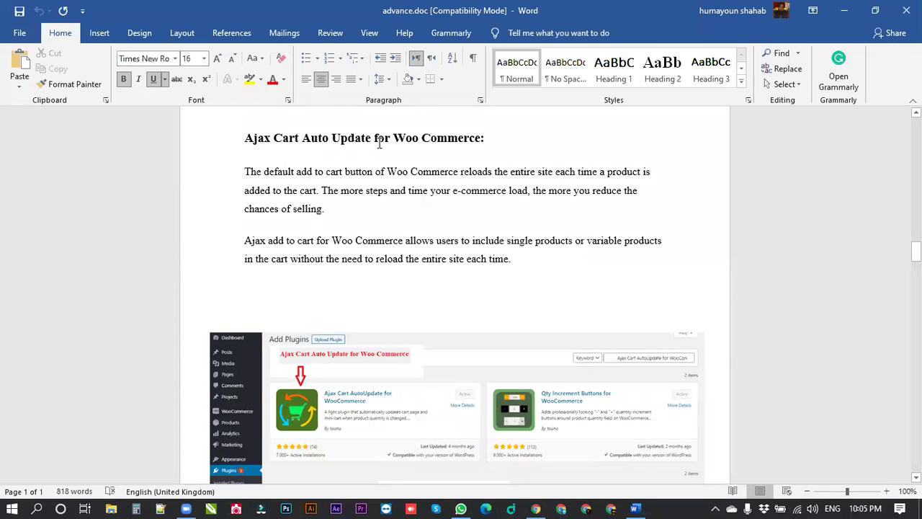
click(534, 508)
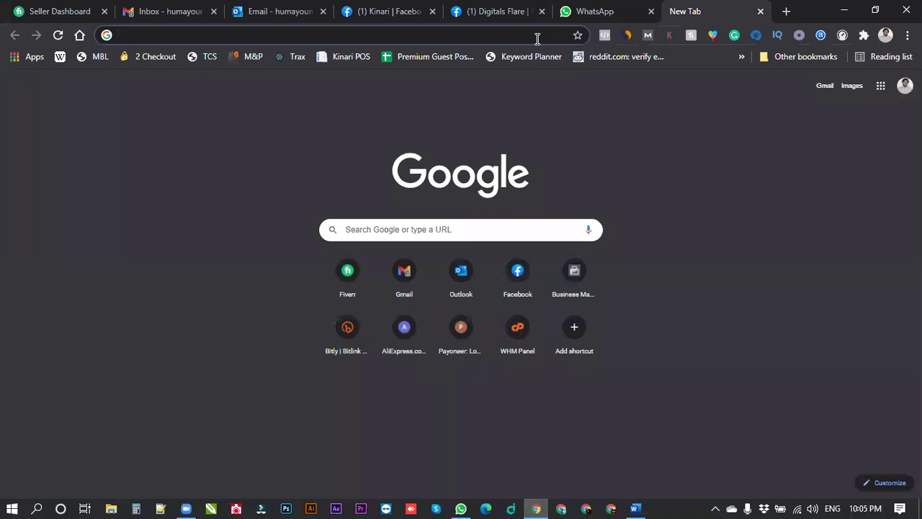
Go to leafdox.com/wp-admin to reach the Leaf Dox WordPress login page.
click(536, 36)
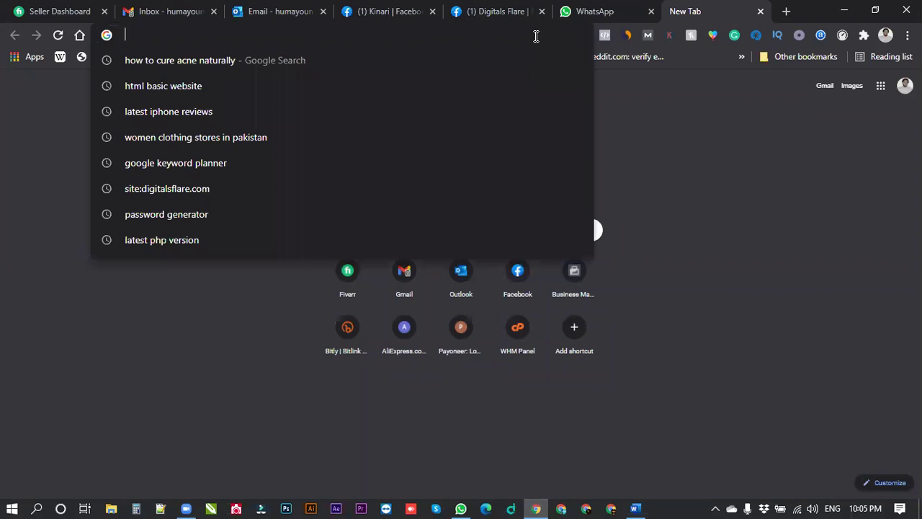
text(leaf)
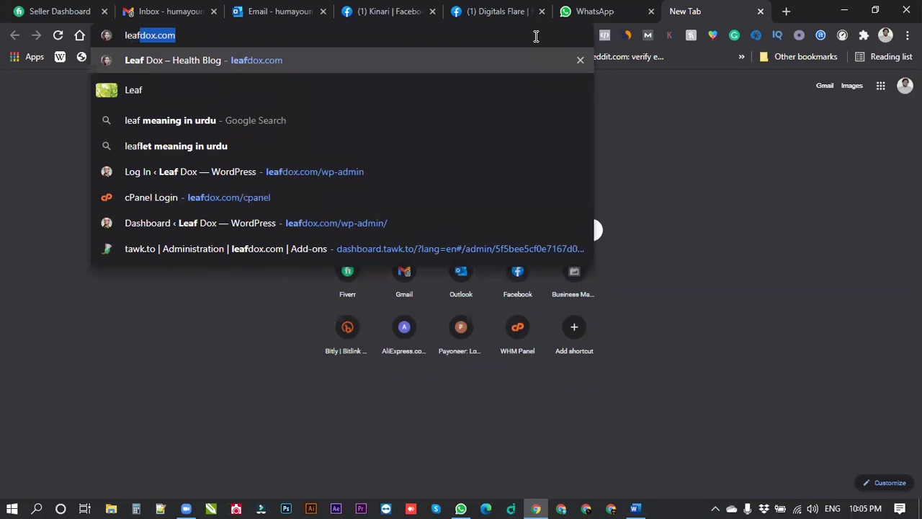
text(dox.com/wp)
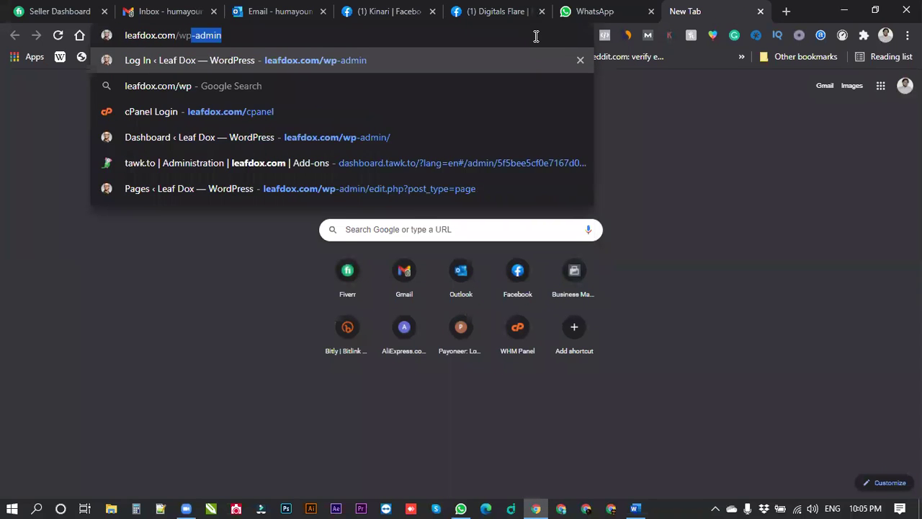
key(Return)
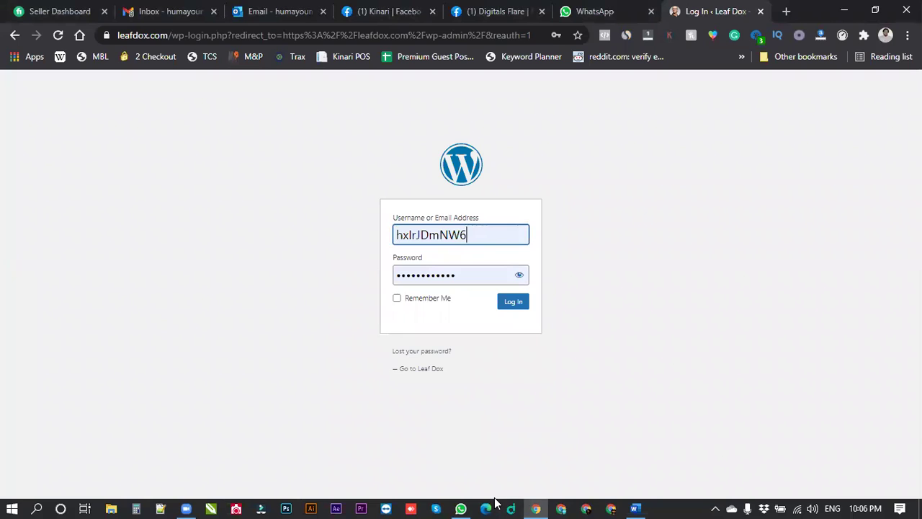
Log in to the dashboard, load leafdox.com in a new tab, then return to the Dashboard tab.
key(Return)
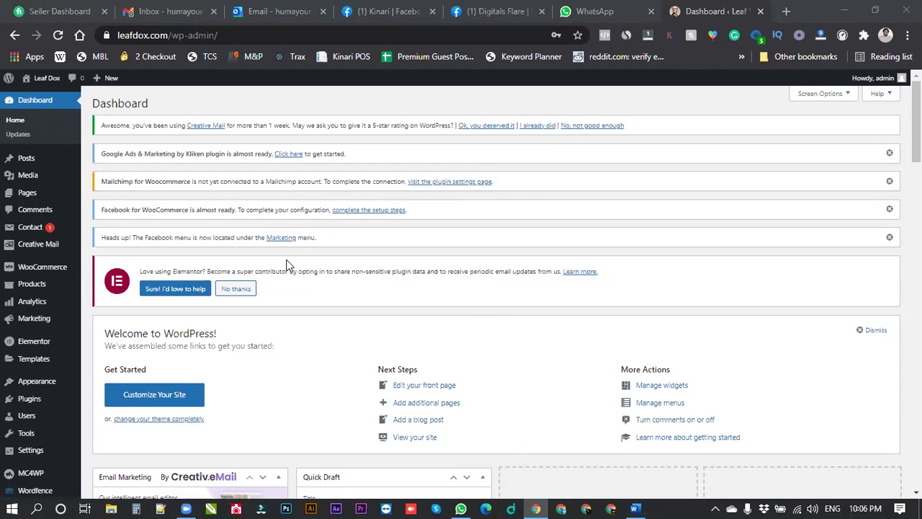
click(787, 11)
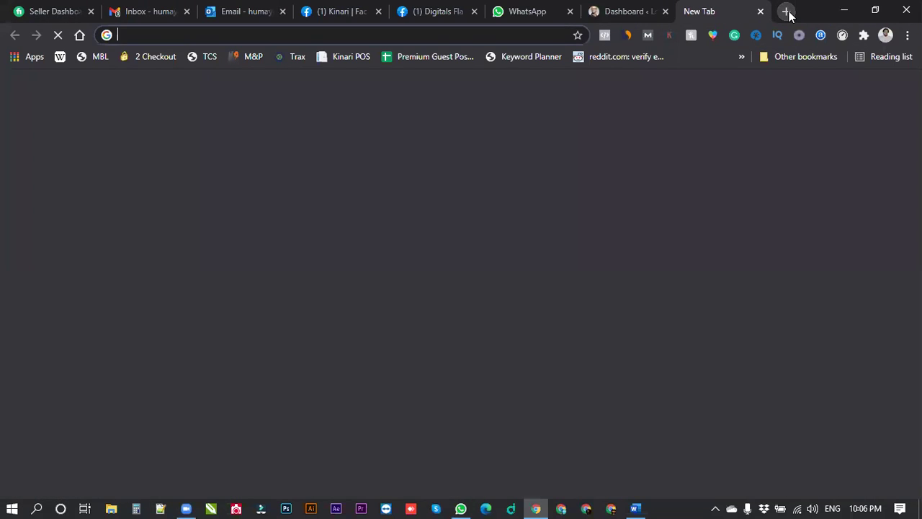
text(le)
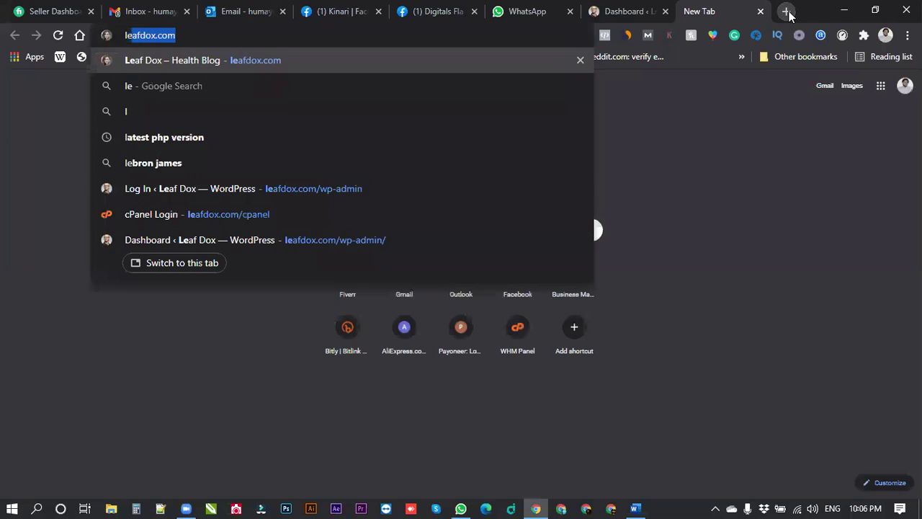
key(Return)
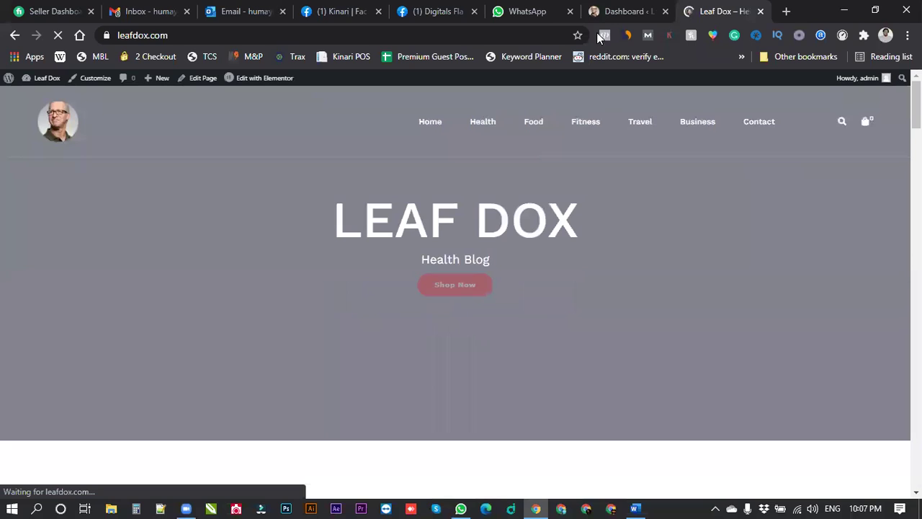
key(ctrl+Page_Up)
Open the Menus page and load the Shop Menu for editing.
mouse_move(36, 381)
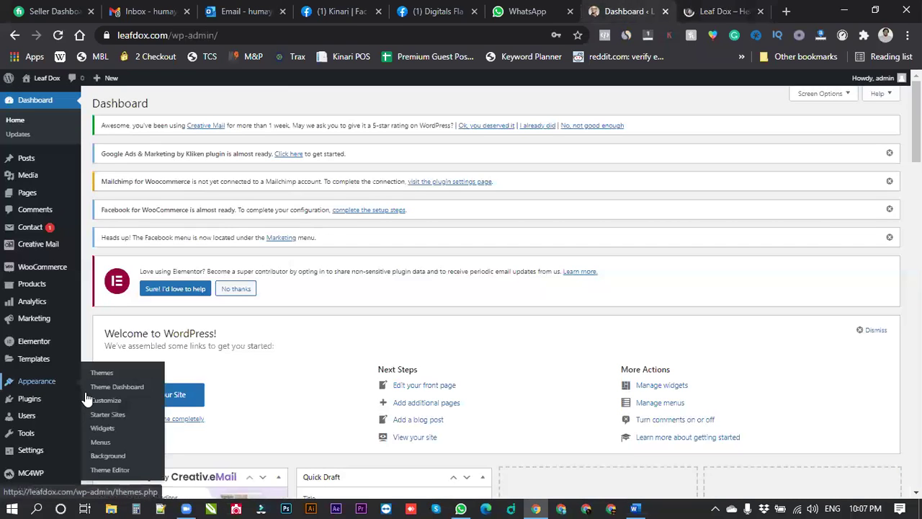
click(102, 428)
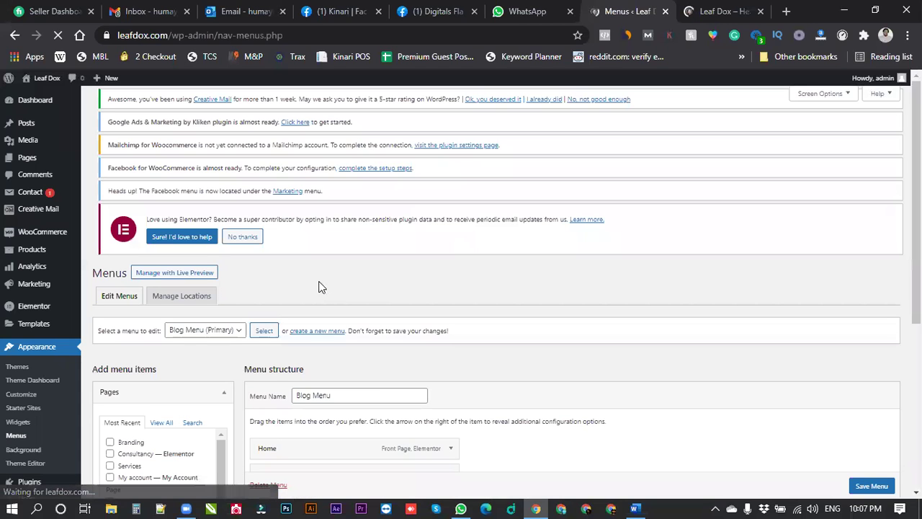
scroll(227, 303, down, 1)
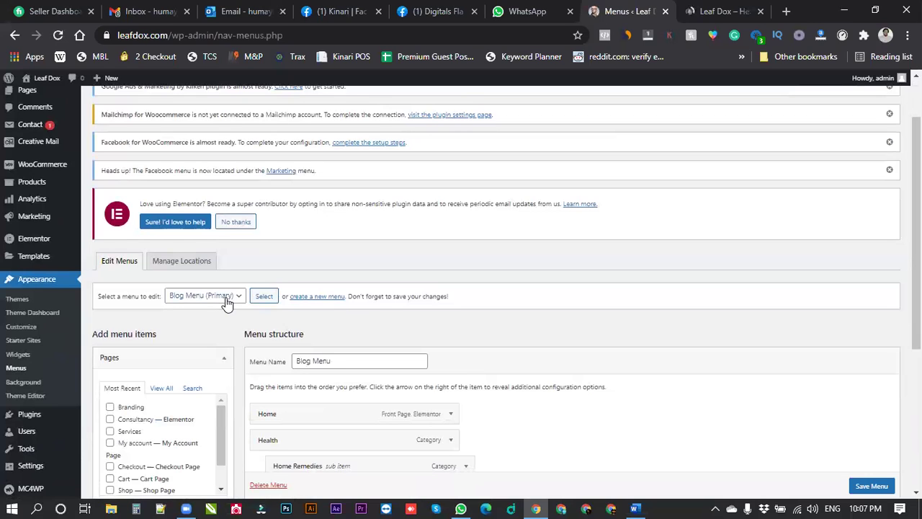
click(226, 301)
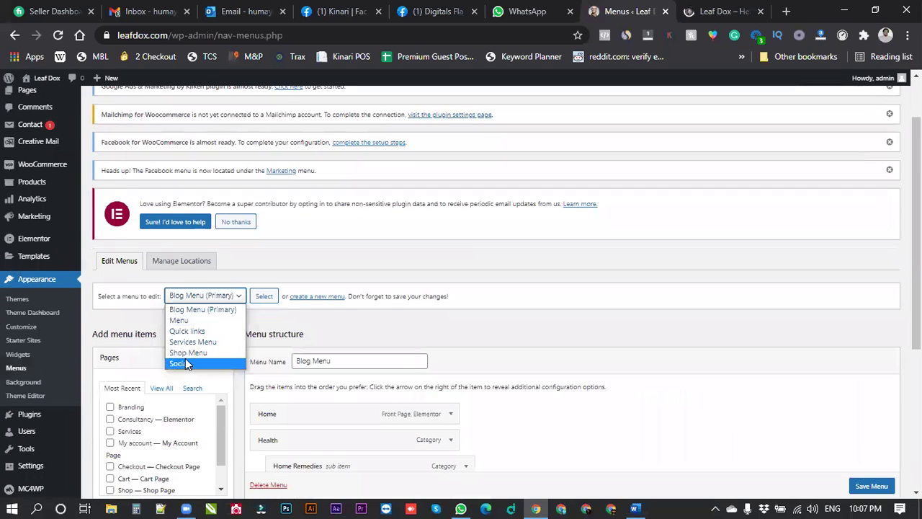
click(189, 352)
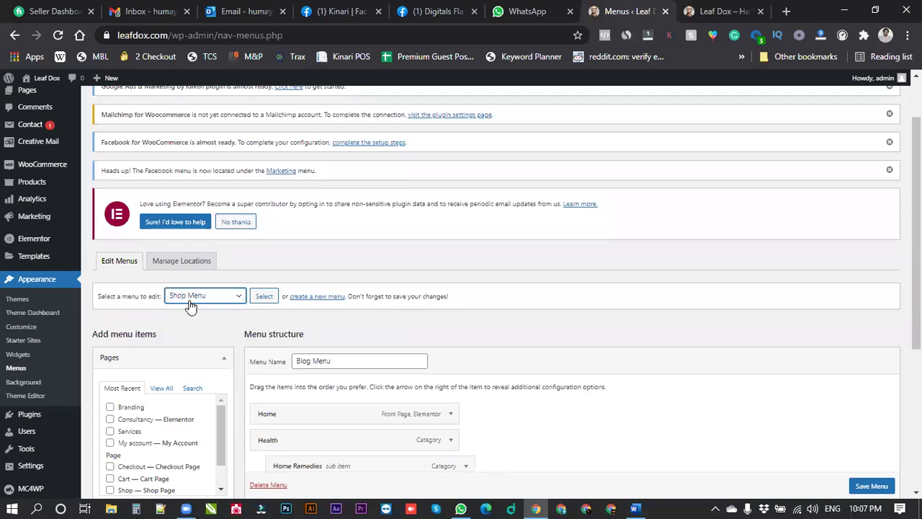
click(265, 297)
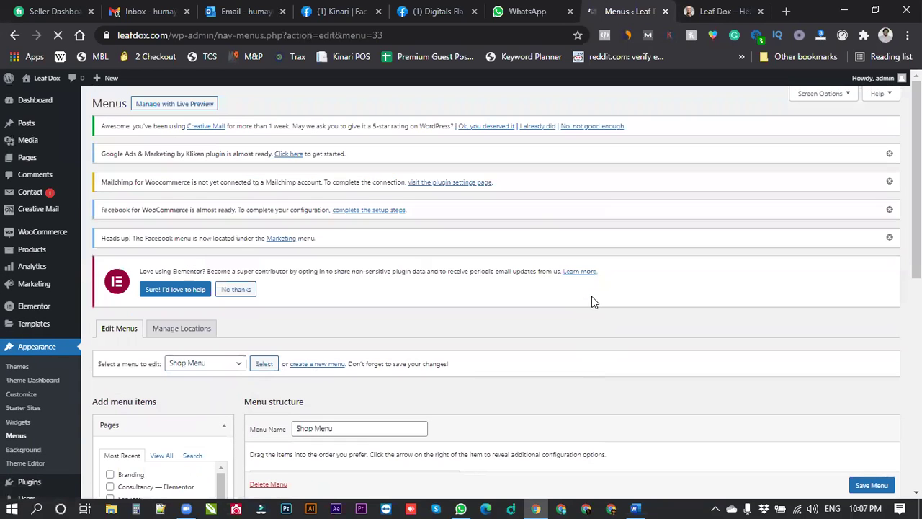
Set the Shop Menu's display location to Primary, save it, and view the homepage.
scroll(577, 317, down, 10)
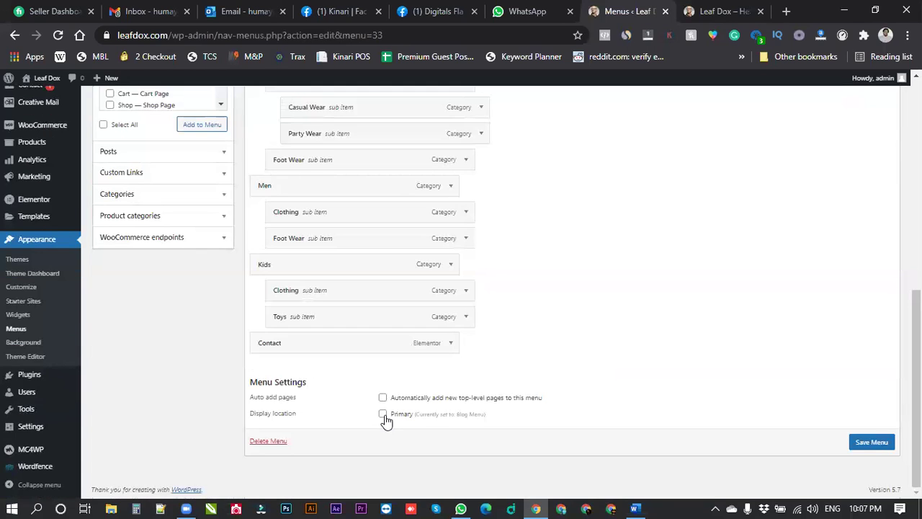
click(382, 415)
click(872, 443)
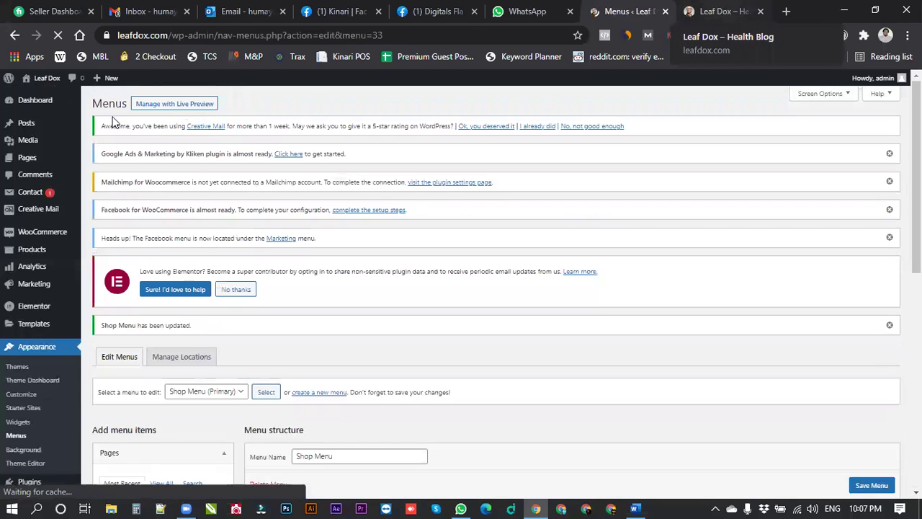
key(ctrl+Tab)
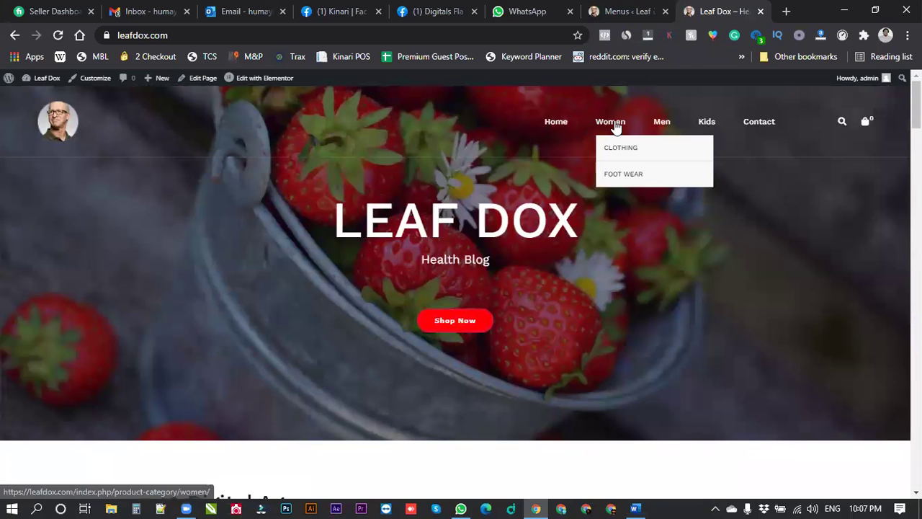
From the Women category, add the Chiffon 2 Piece Suit (Rs2,050.00) to the cart and view the cart.
click(612, 126)
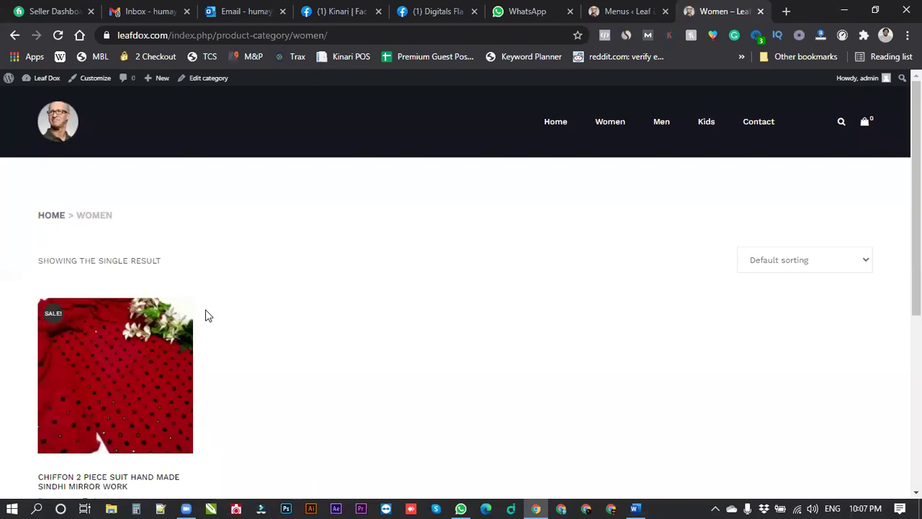
scroll(144, 317, down, 1)
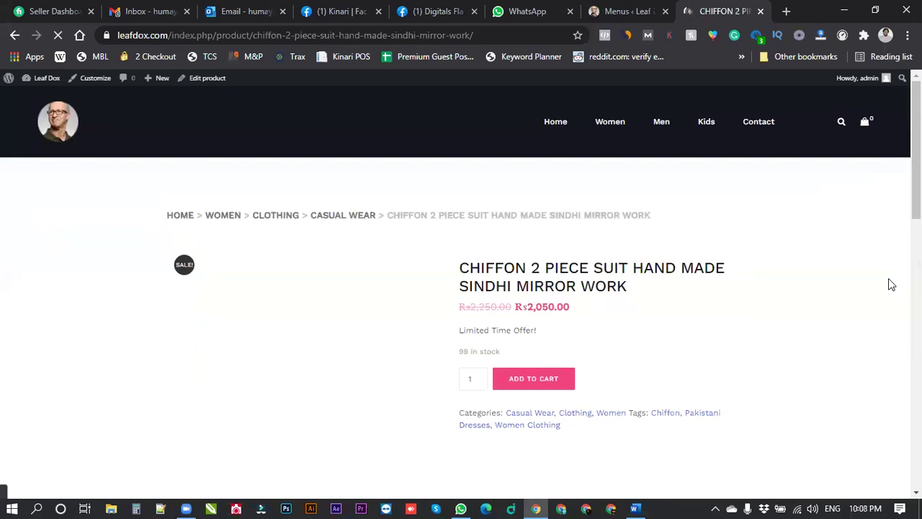
click(547, 378)
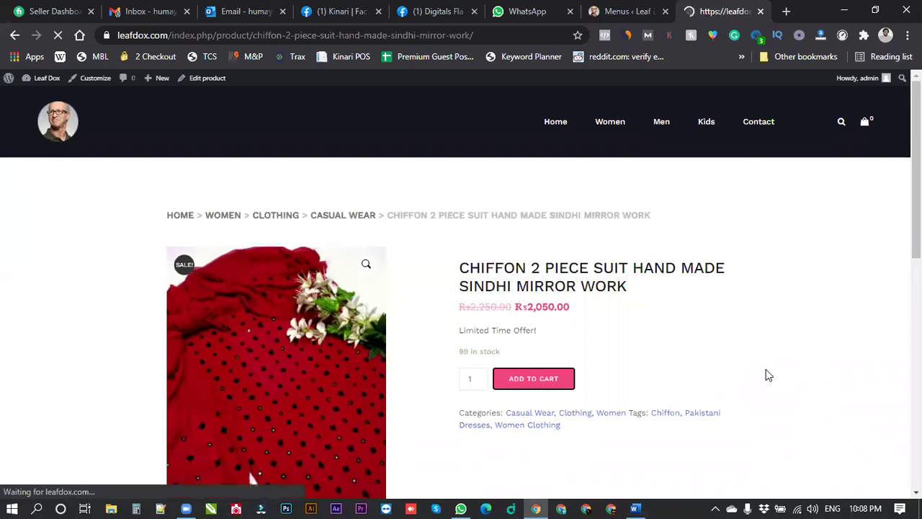
click(704, 273)
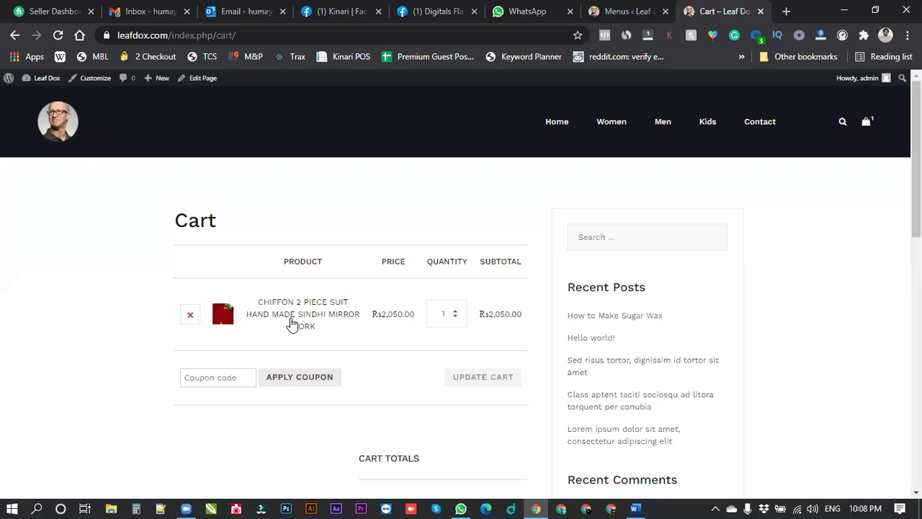
Raise the chiffon suit's quantity to 2 and update the cart to a Rs4,100.00 total.
click(456, 312)
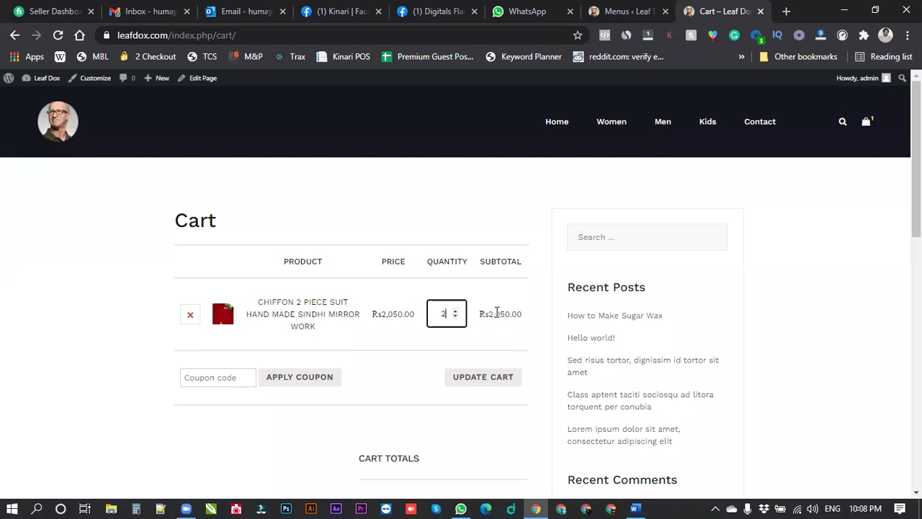
click(483, 382)
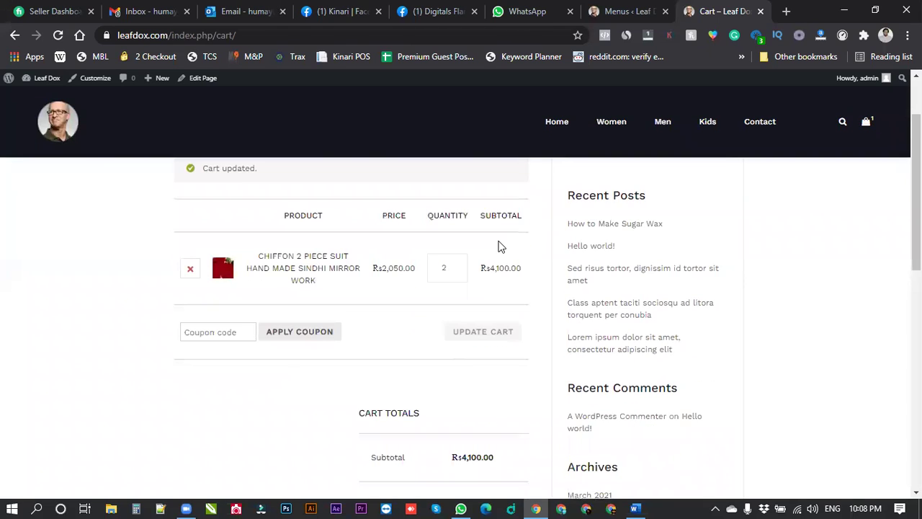
scroll(500, 247, down, 1)
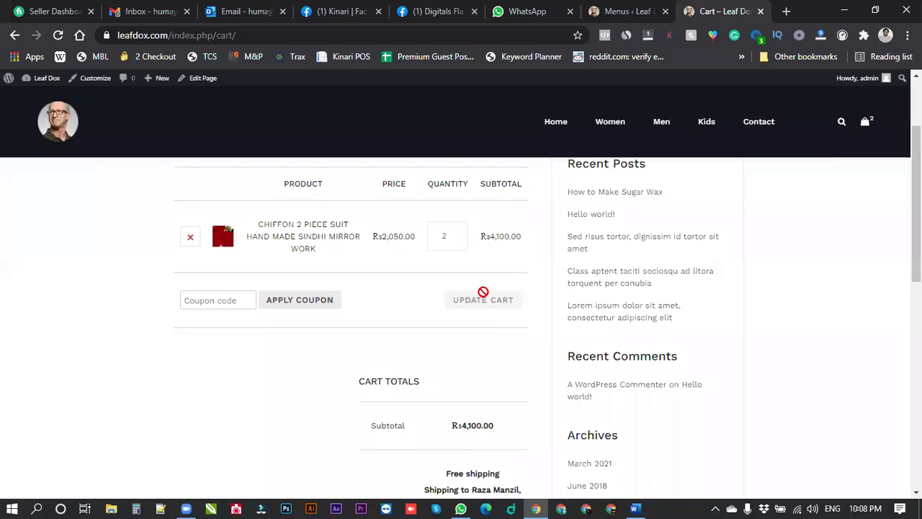
scroll(482, 292, down, 1)
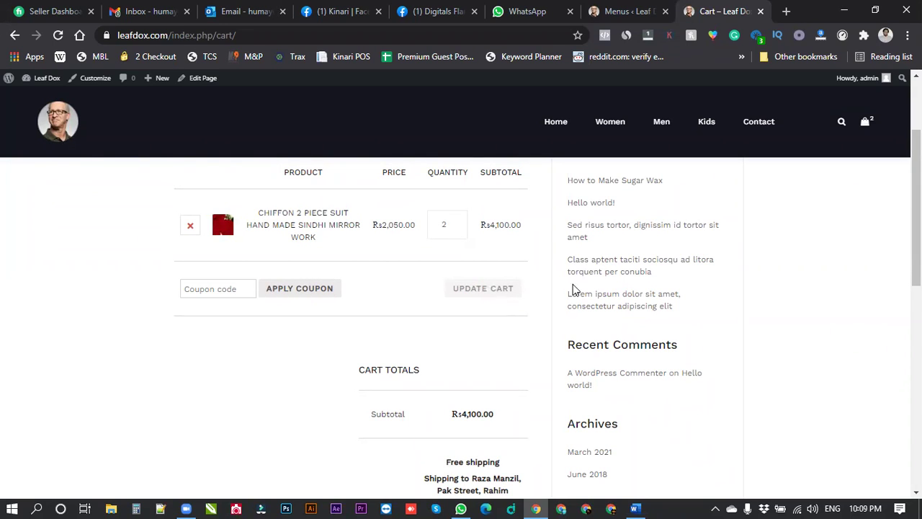
right_click(540, 234)
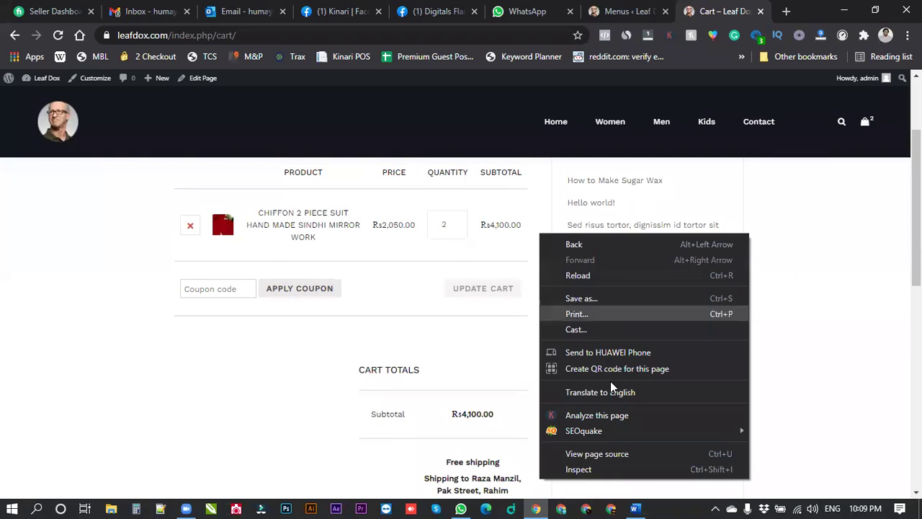
key(Escape)
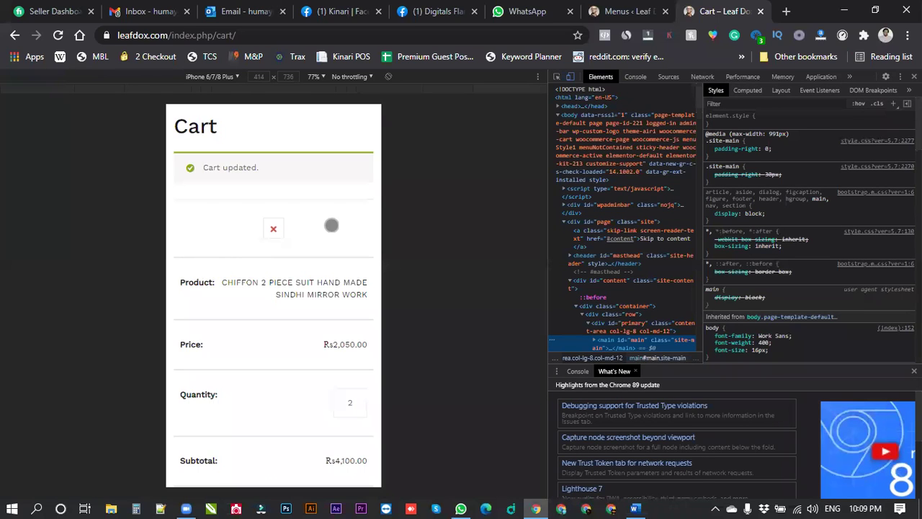
scroll(332, 225, down, 3)
scroll(336, 305, up, 3)
scroll(346, 328, down, 1)
click(358, 348)
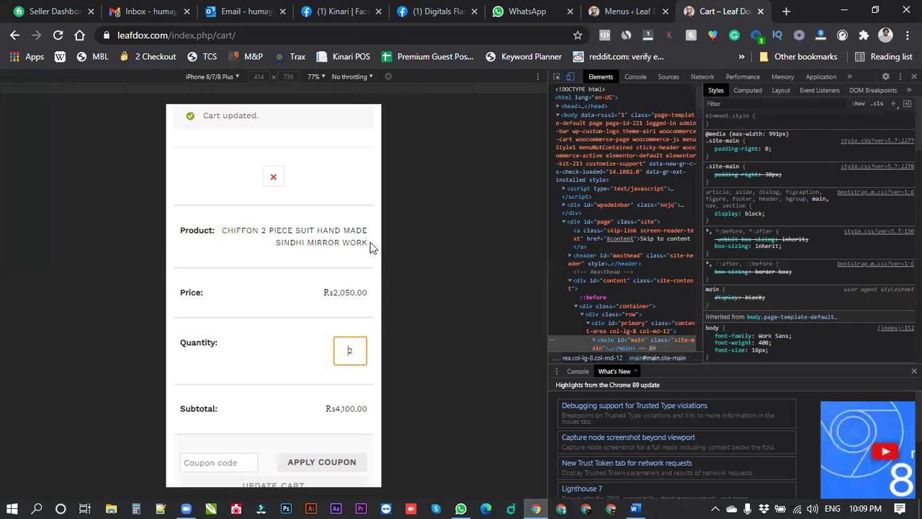
key(F12)
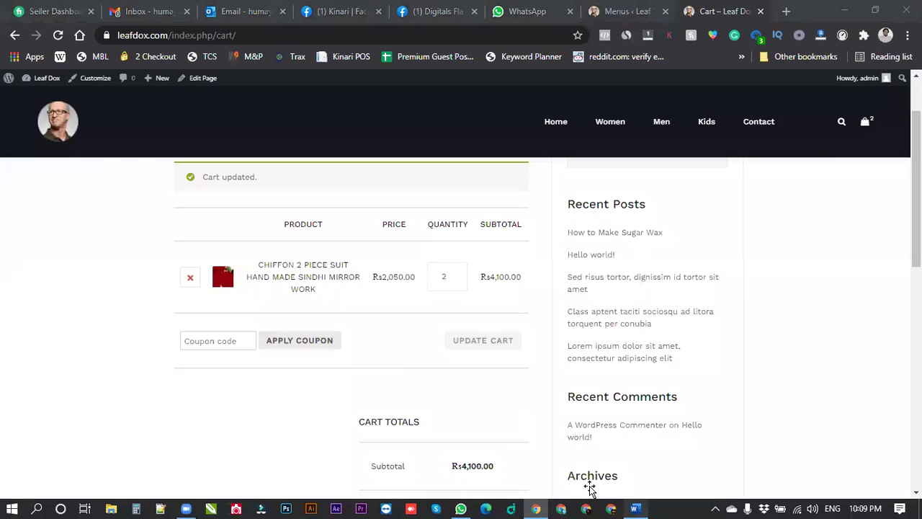
key(alt+Tab)
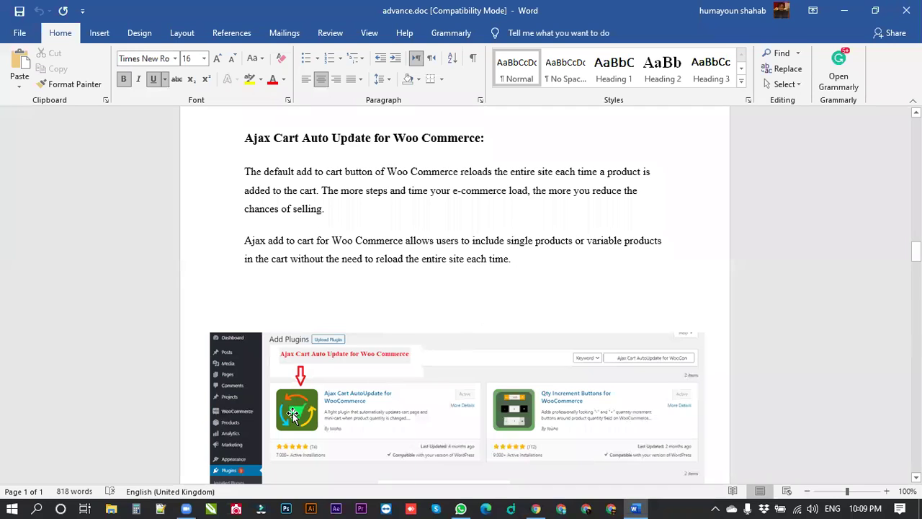
scroll(338, 353, down, 2)
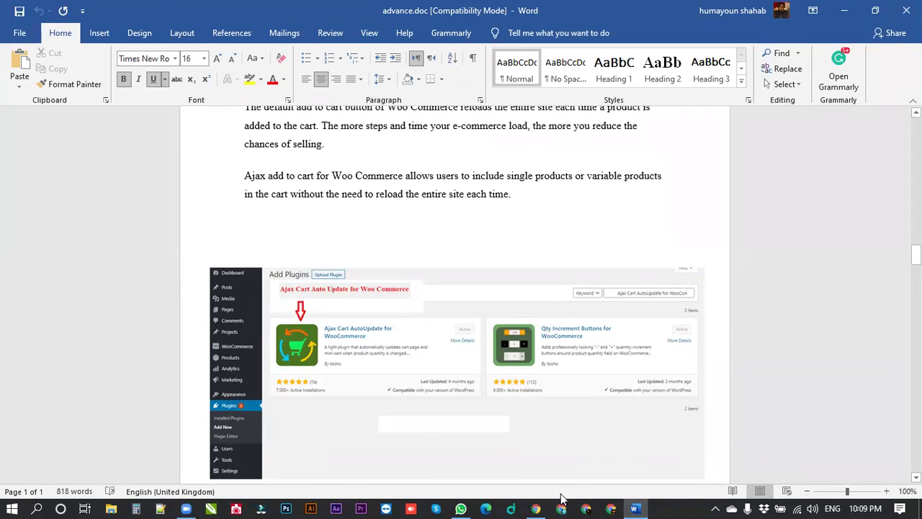
click(536, 508)
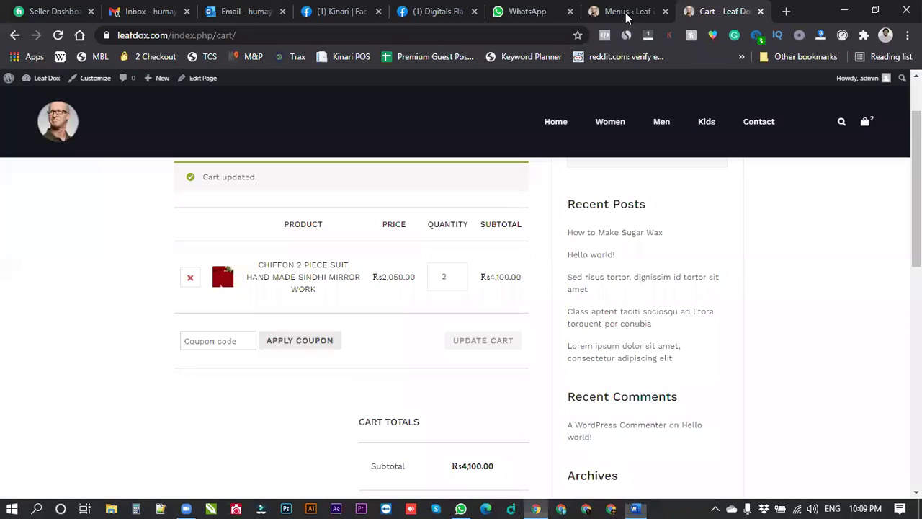
Search the plugin directory for 'ajax cart' under Plugins > Add New.
click(627, 15)
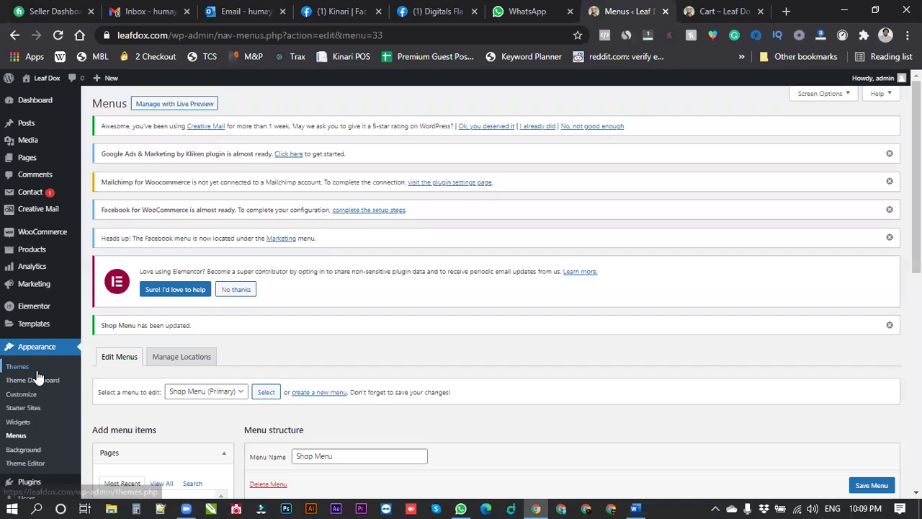
scroll(119, 396, down, 3)
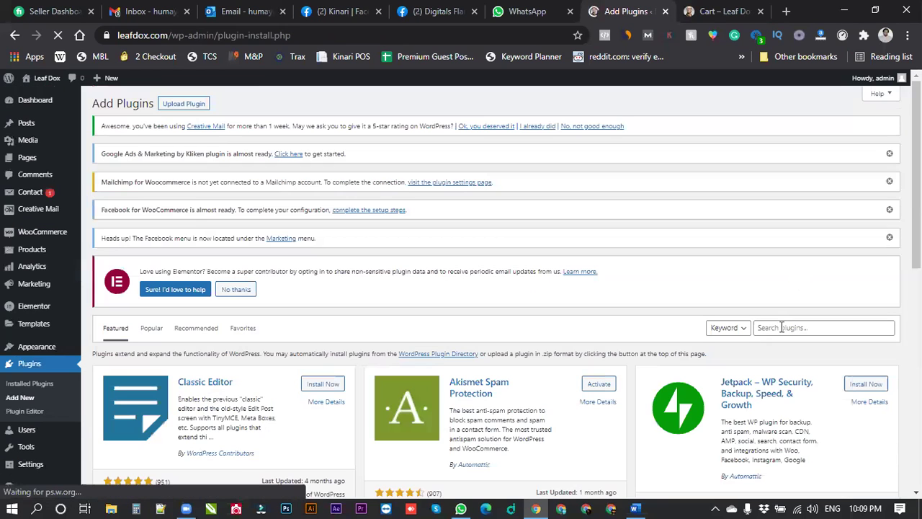
click(782, 327)
click(782, 428)
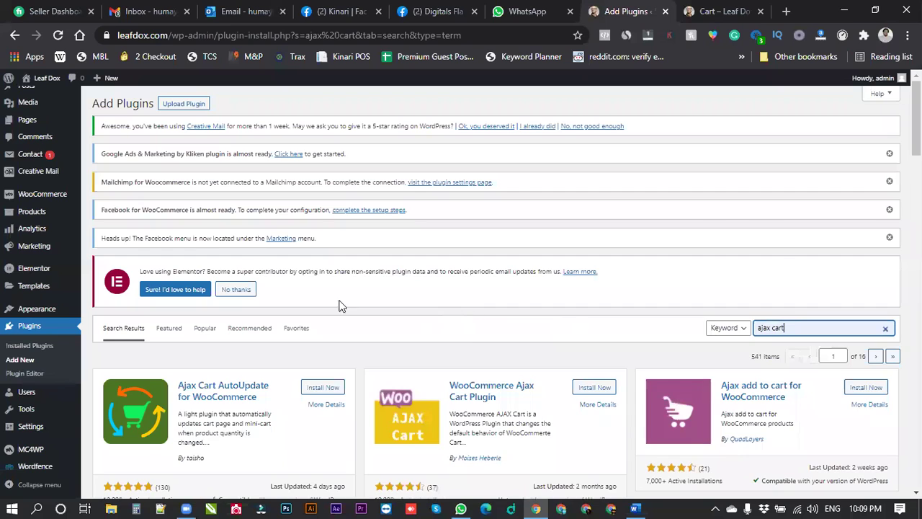
scroll(172, 278, down, 2)
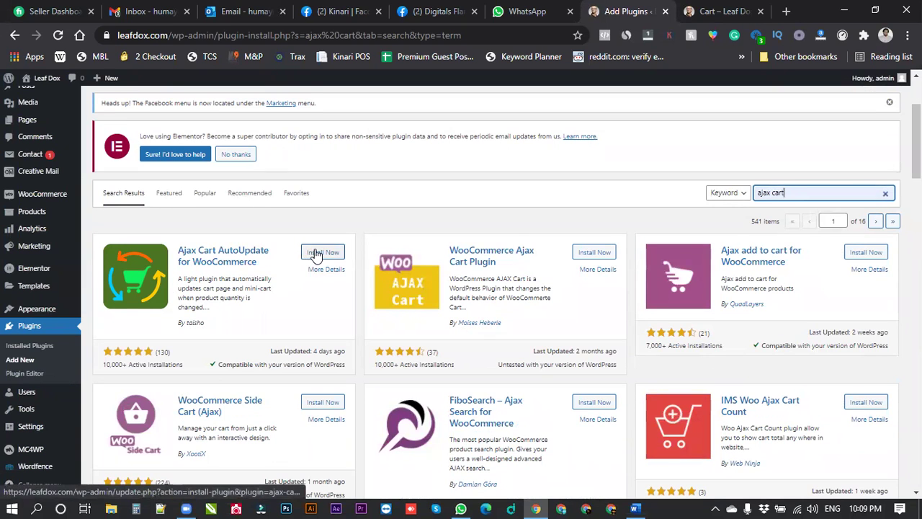
Install and activate Ajax Cart AutoUpdate for WooCommerce, then return to the cart tab.
click(315, 253)
click(316, 253)
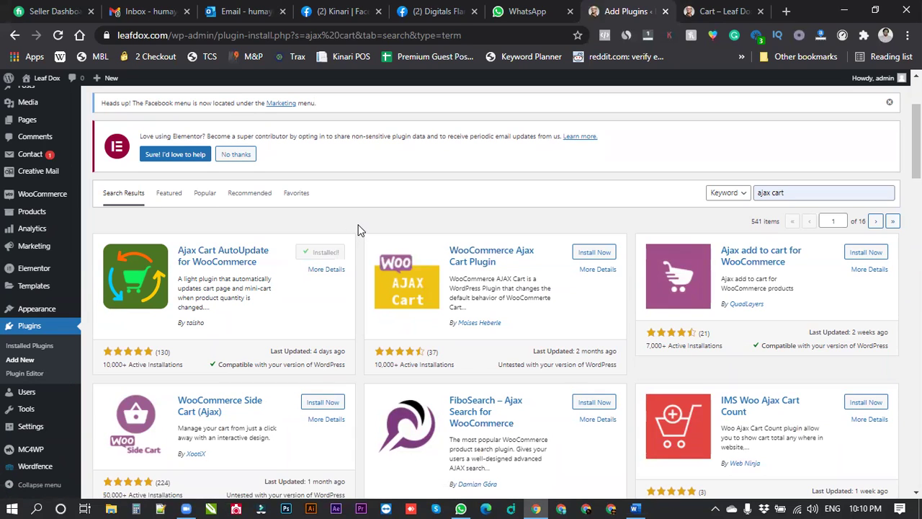
click(329, 253)
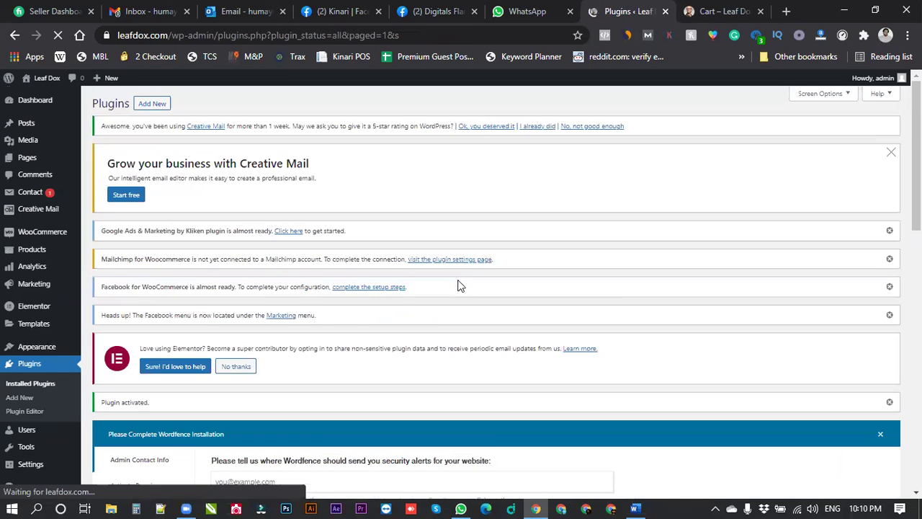
scroll(460, 284, down, 2)
scroll(223, 267, down, 4)
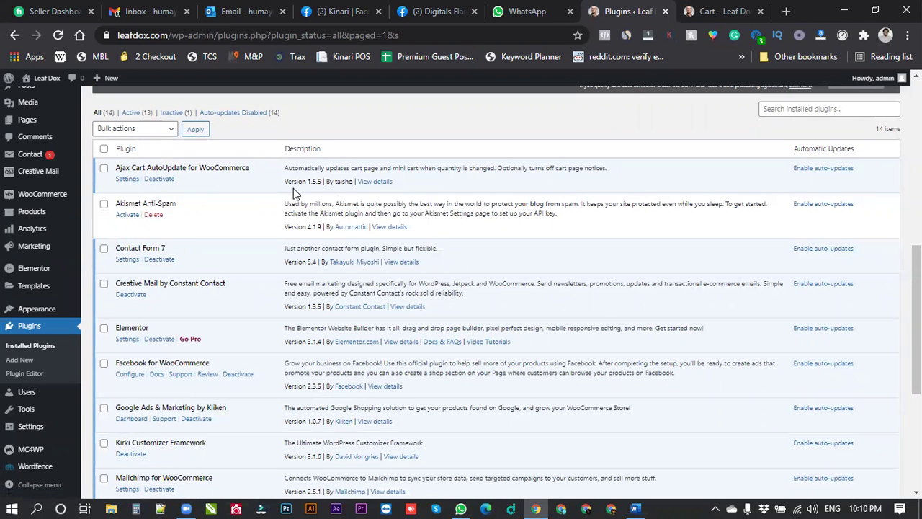
key(ctrl+Tab)
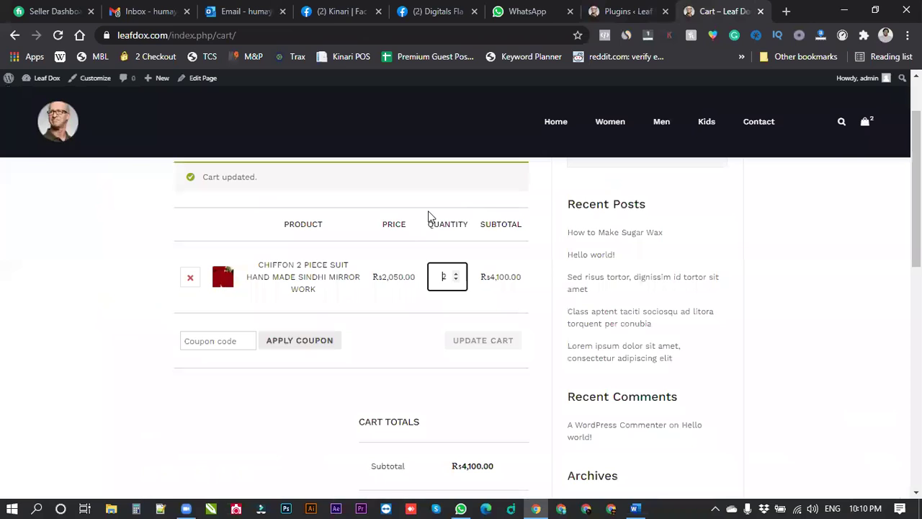
Reload the cart, spin the suit's quantity up to 4 and back to 1, then check the Word notes.
scroll(216, 201, up, 1)
click(59, 34)
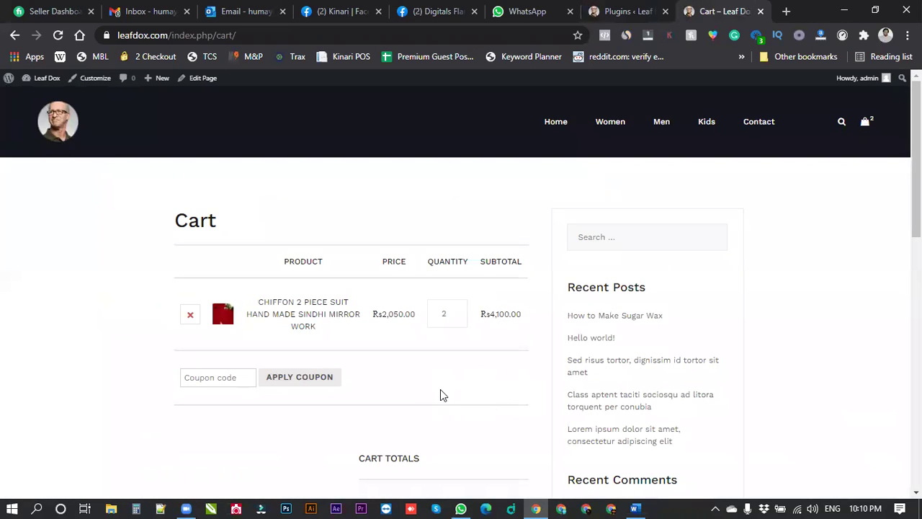
click(456, 310)
key(Up)
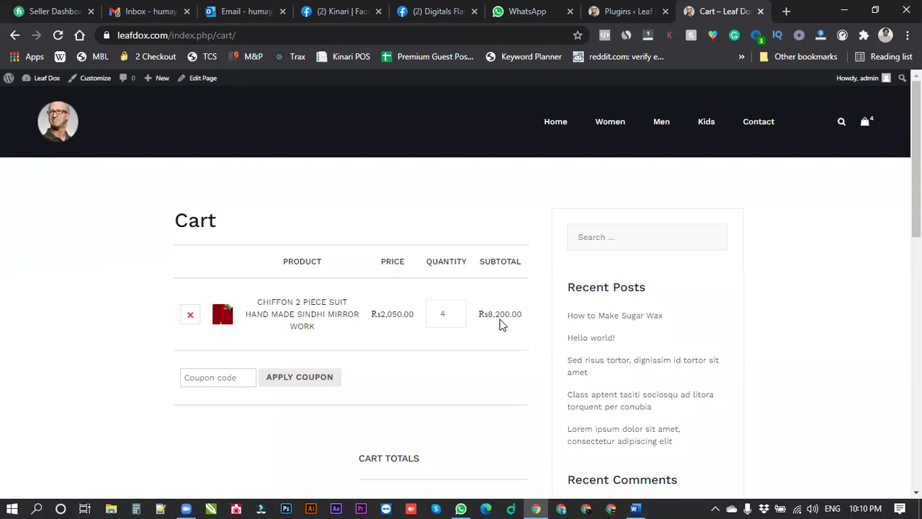
double_click(454, 318)
click(455, 317)
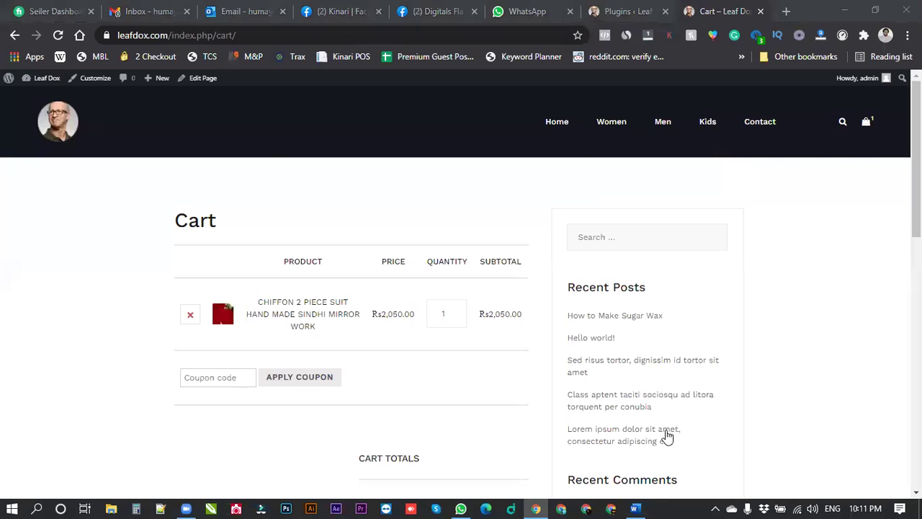
click(635, 508)
scroll(472, 295, down, 10)
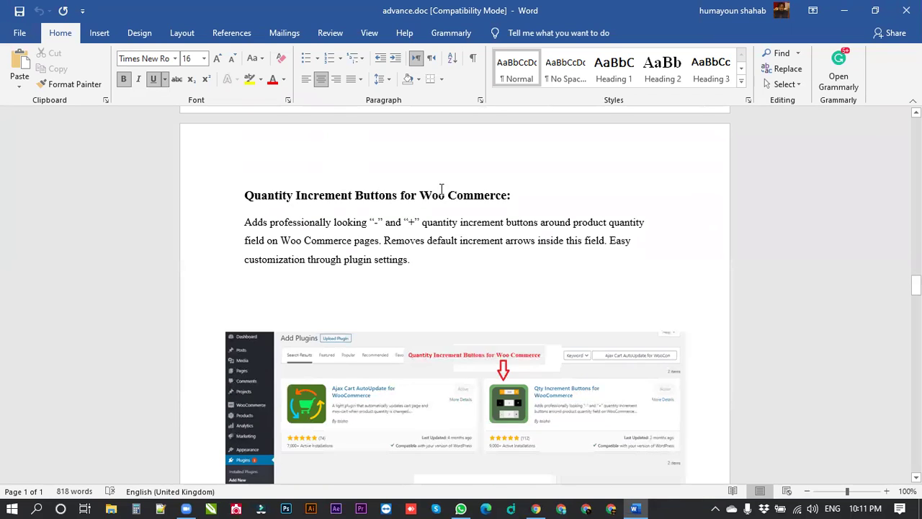
Remove the chiffon suit from the cart.
click(536, 508)
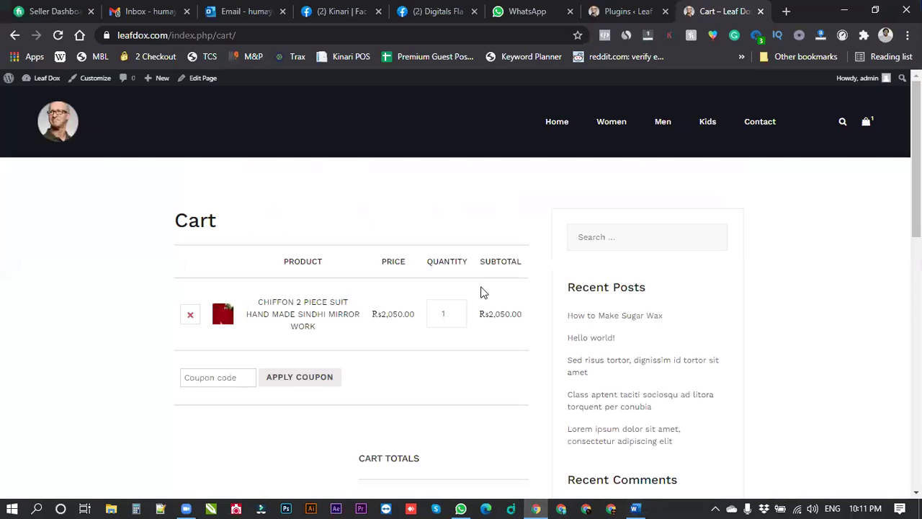
mouse_move(457, 323)
click(191, 314)
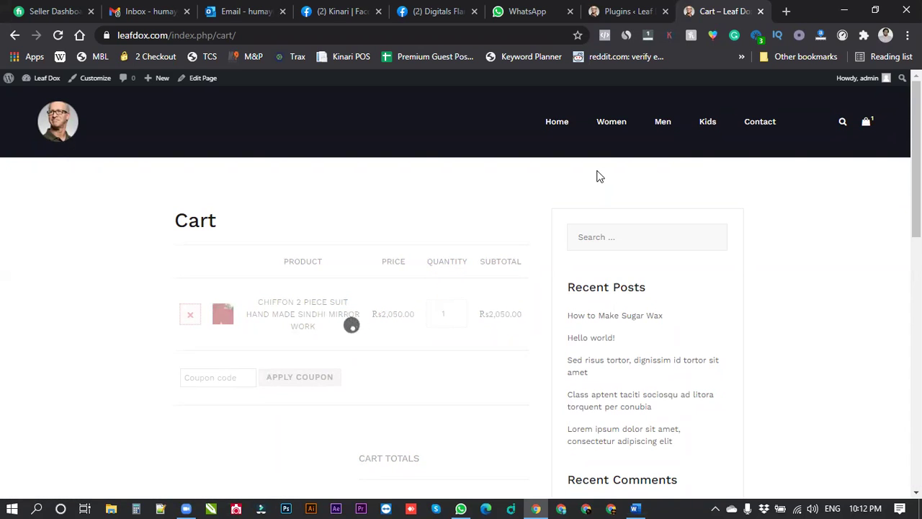
Browse to Women > Clothing for the chiffon suit, check the Word guide, and return to Chrome.
mouse_move(616, 124)
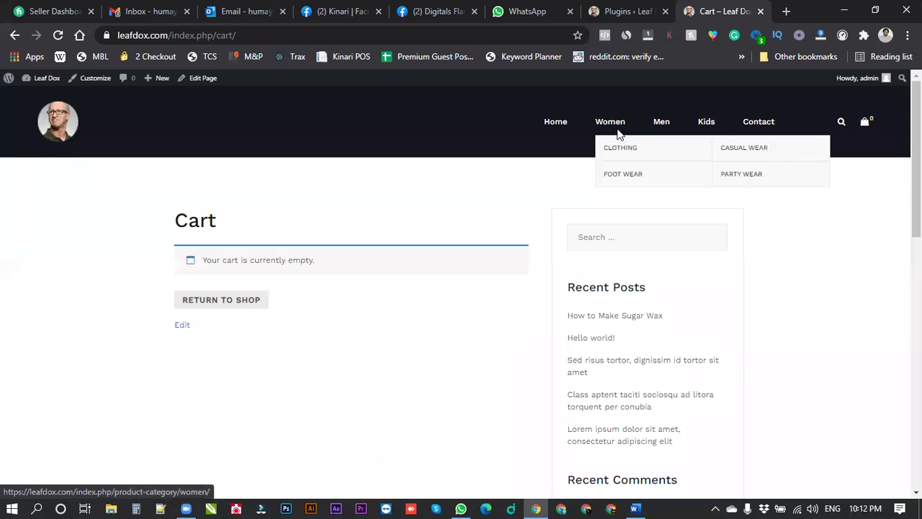
click(663, 145)
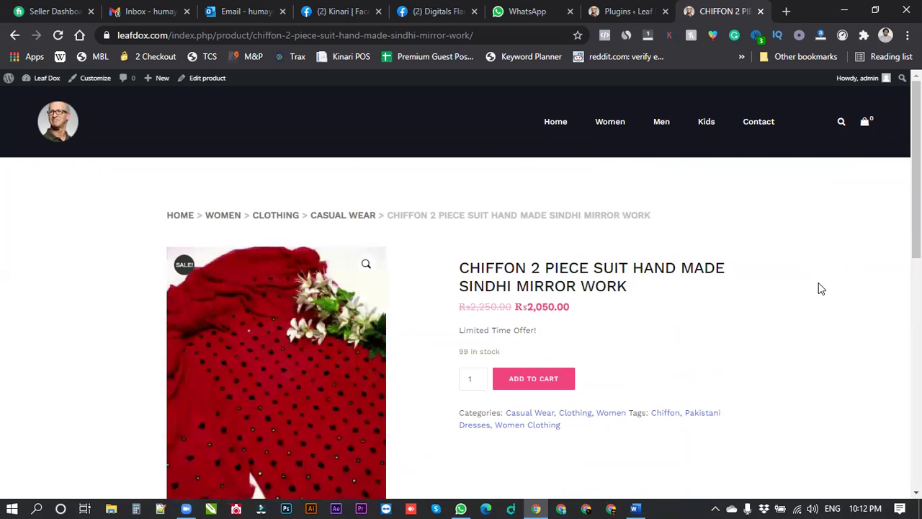
scroll(822, 289, down, 2)
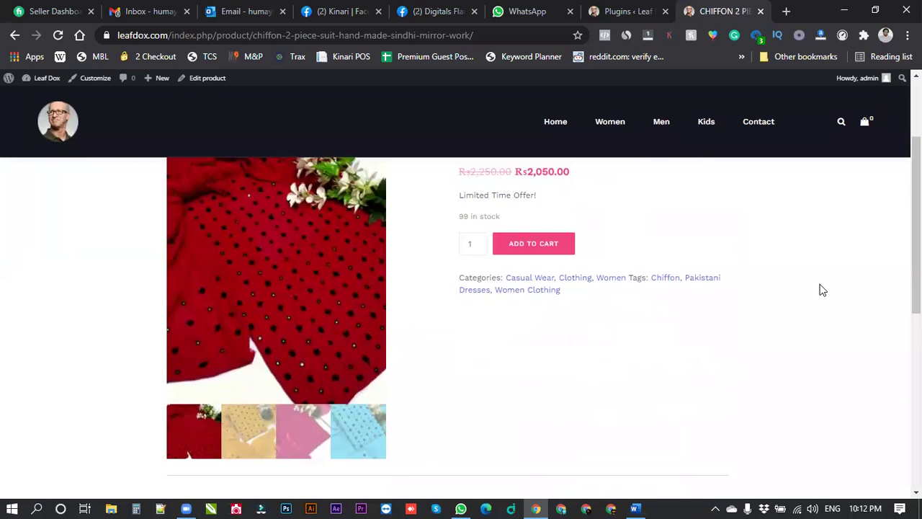
scroll(822, 290, up, 1)
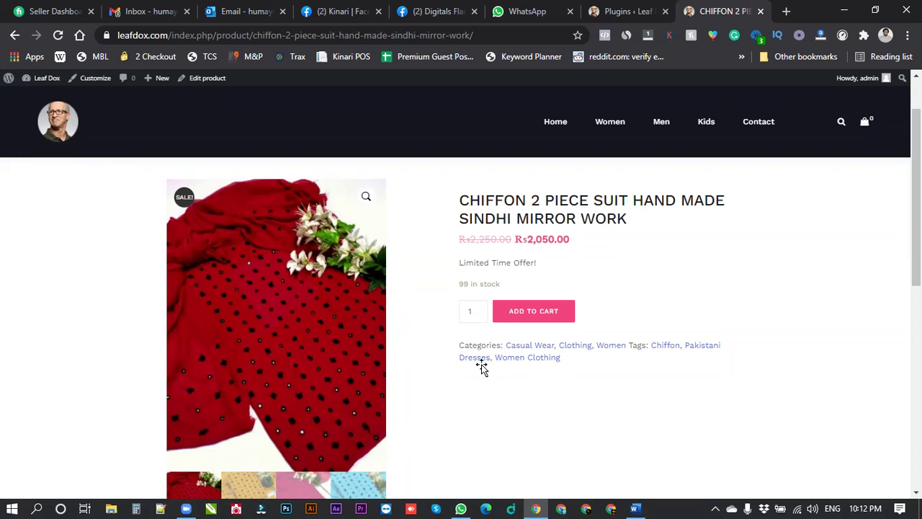
key(alt+Tab)
scroll(435, 309, down, 1)
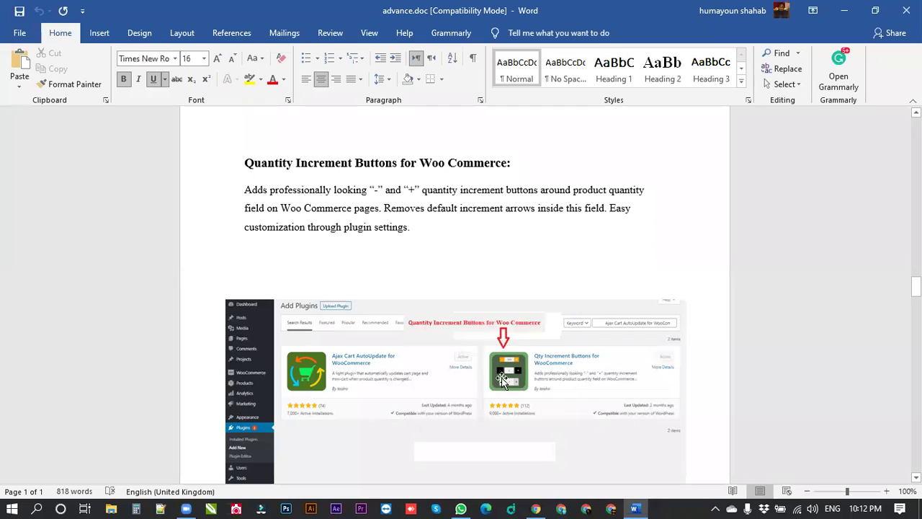
click(536, 507)
click(617, 11)
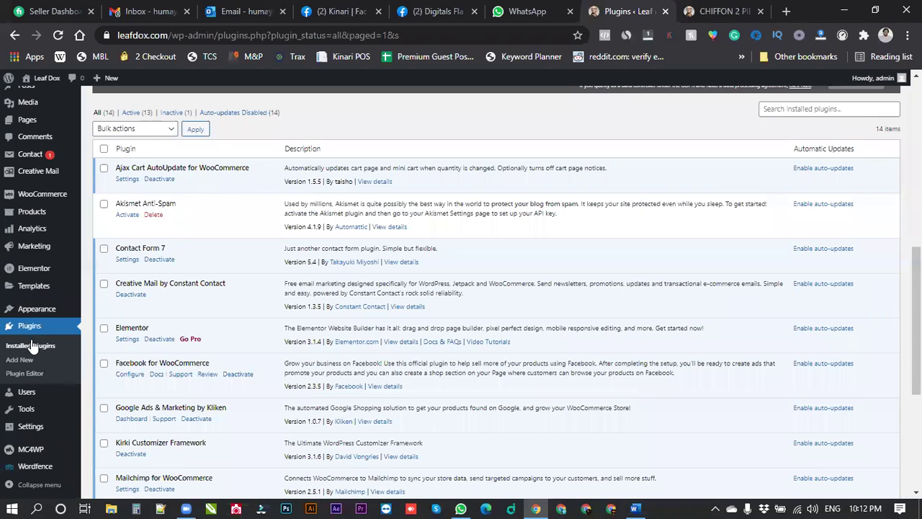
Search plugins for 'Quantity Increment Buttons', then install and activate Qty Increment Buttons for WooCommerce.
click(21, 360)
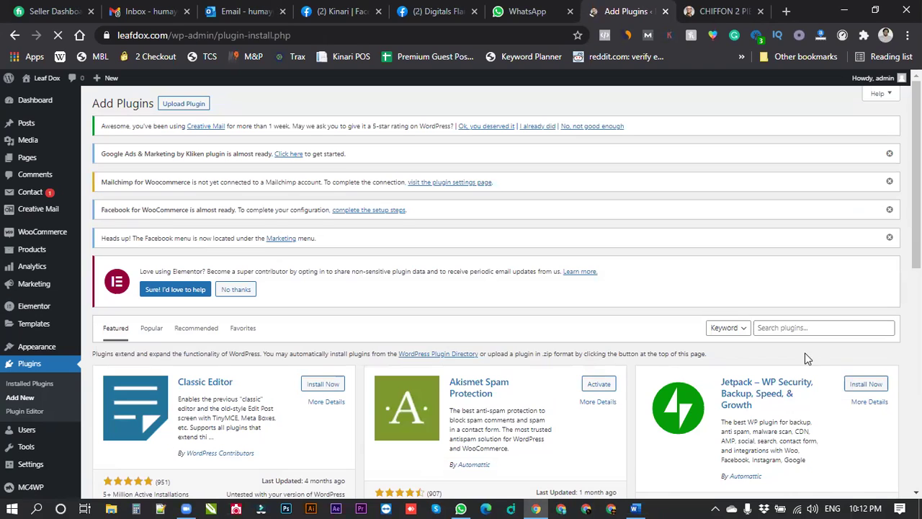
click(819, 330)
key(Down)
key(Down)
key(Down)
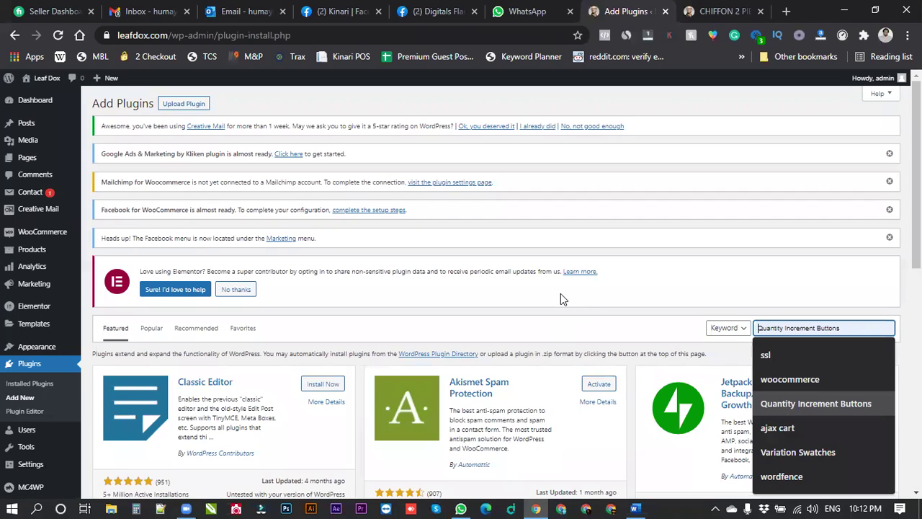
key(Return)
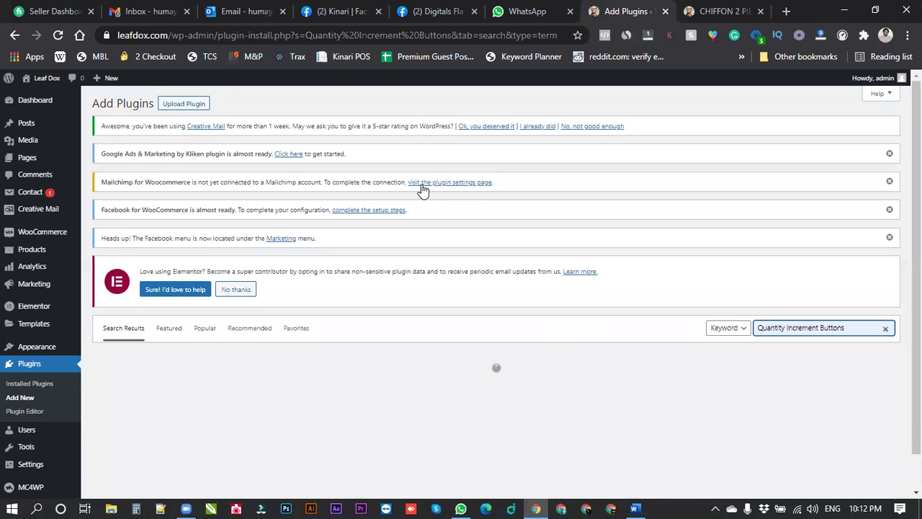
scroll(385, 226, down, 1)
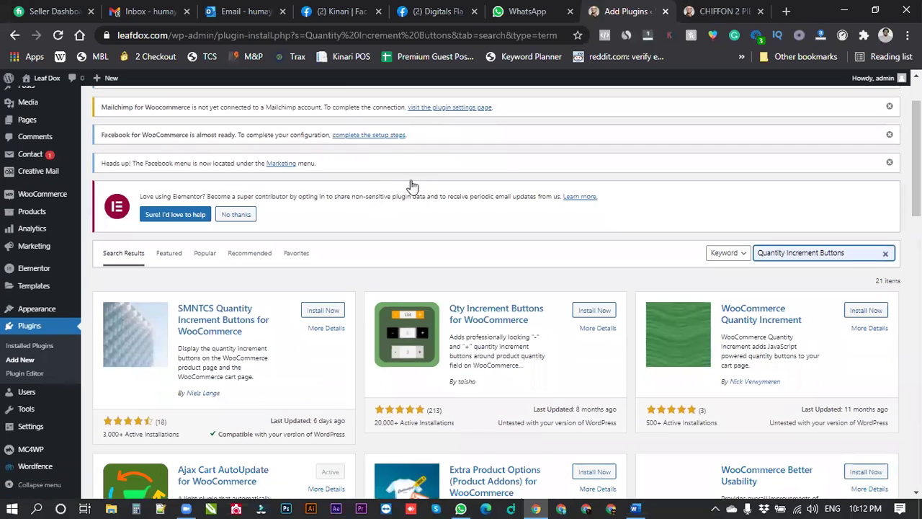
scroll(418, 228, down, 2)
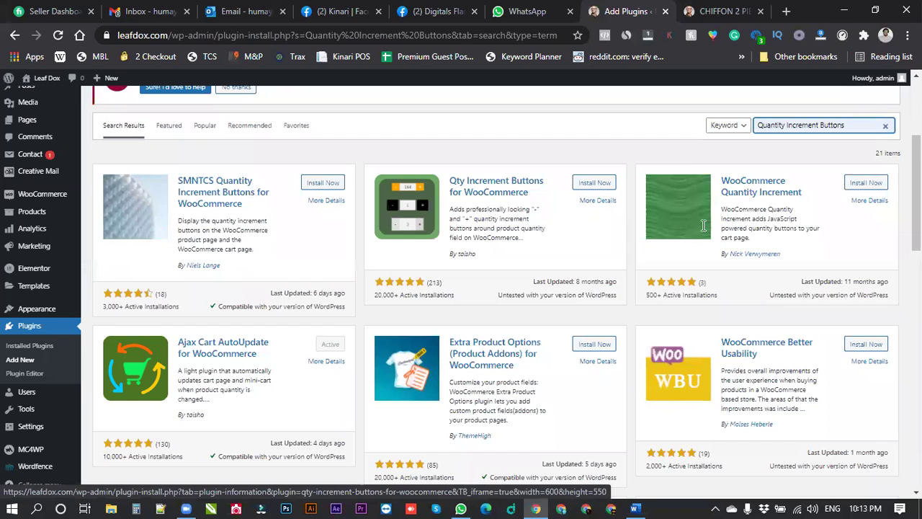
click(606, 184)
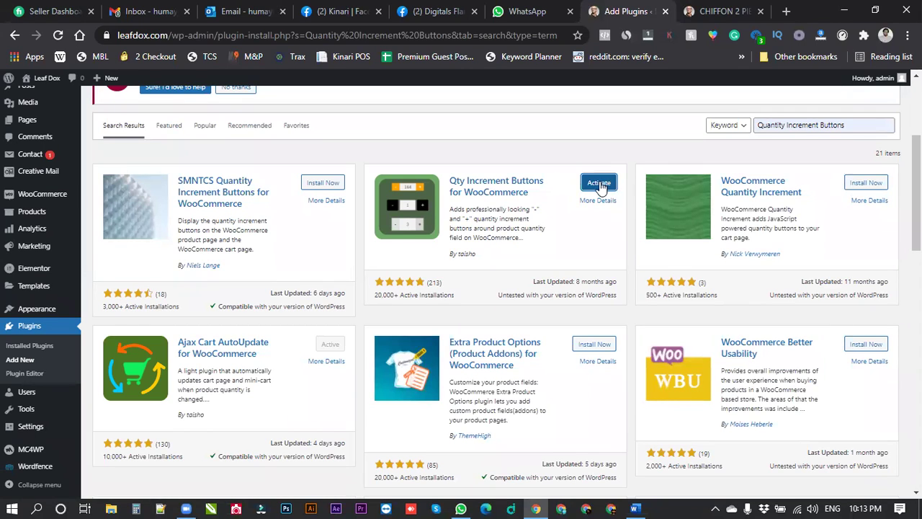
click(600, 184)
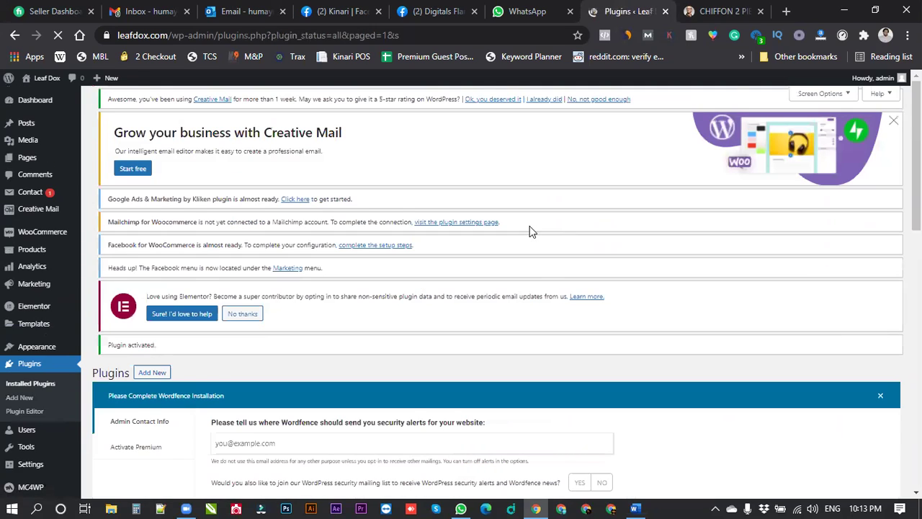
Open the Qty Increment Buttons settings and confirm the chiffon product page shows minus/plus buttons.
scroll(244, 268, down, 1)
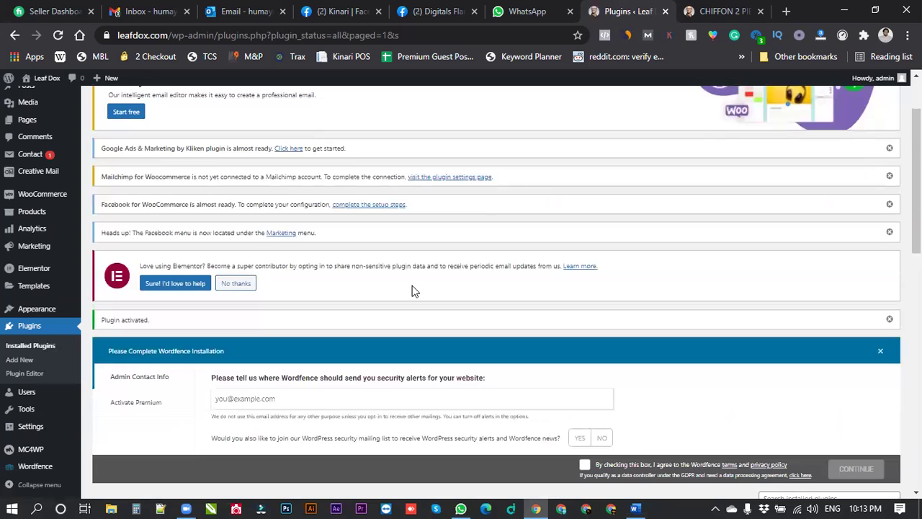
scroll(418, 286, down, 10)
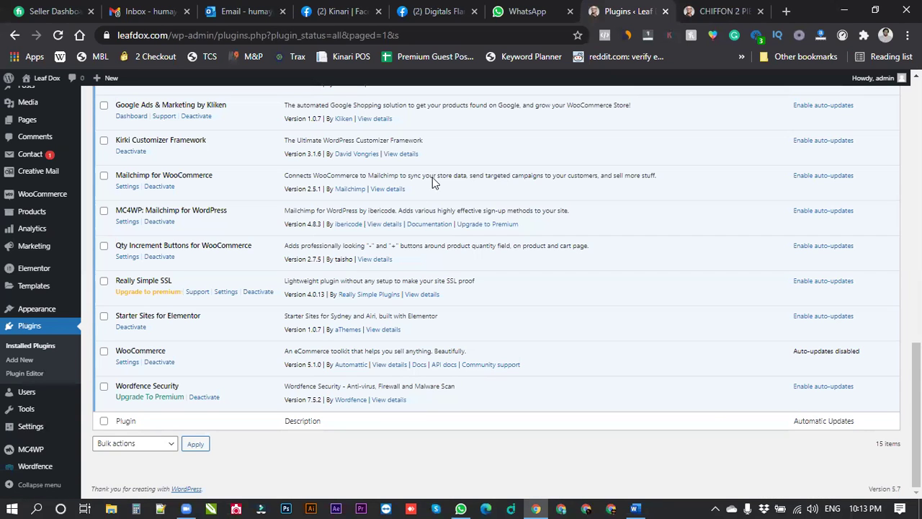
click(58, 35)
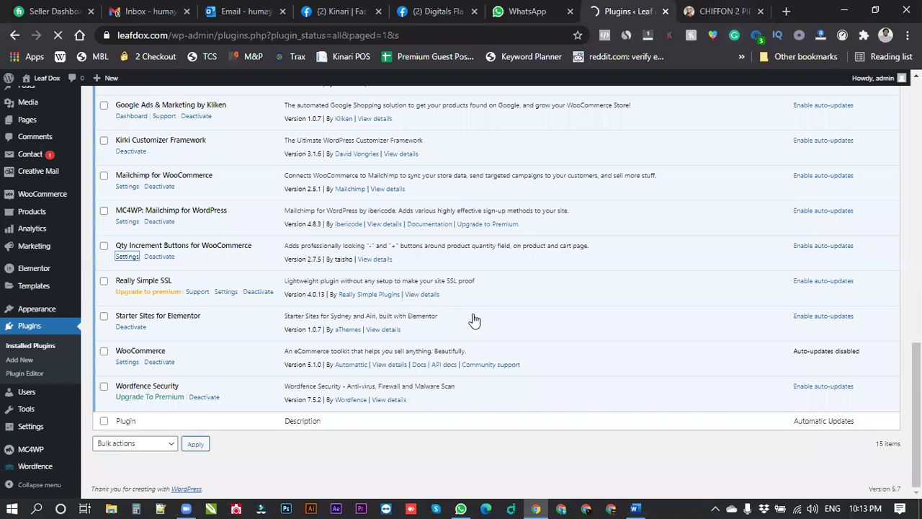
key(ctrl+Tab)
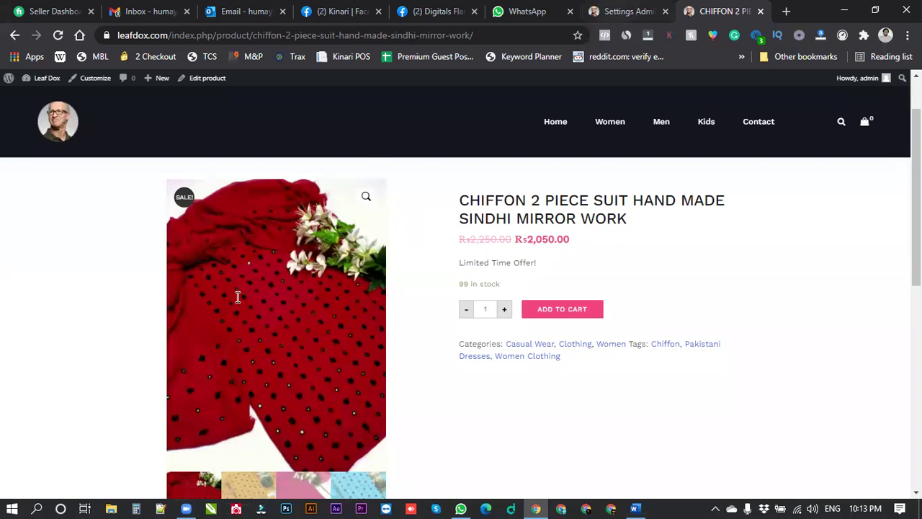
key(ctrl+shift+Tab)
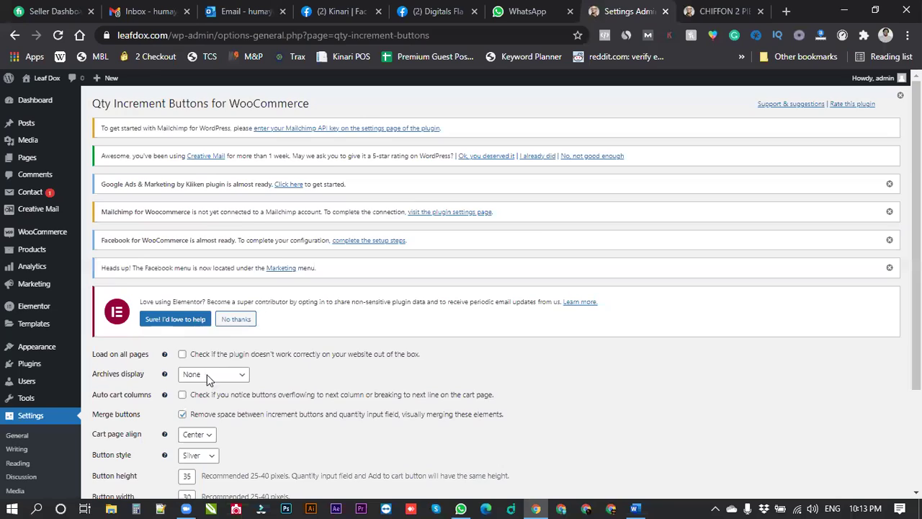
Set the button style to Blue, save, and preview the blue buttons on the product page.
scroll(207, 381, down, 2)
click(199, 321)
click(190, 346)
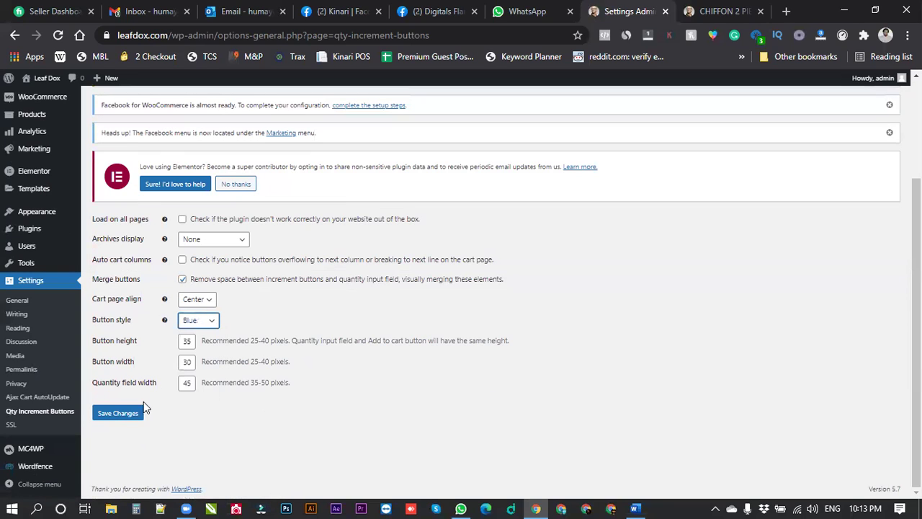
click(129, 413)
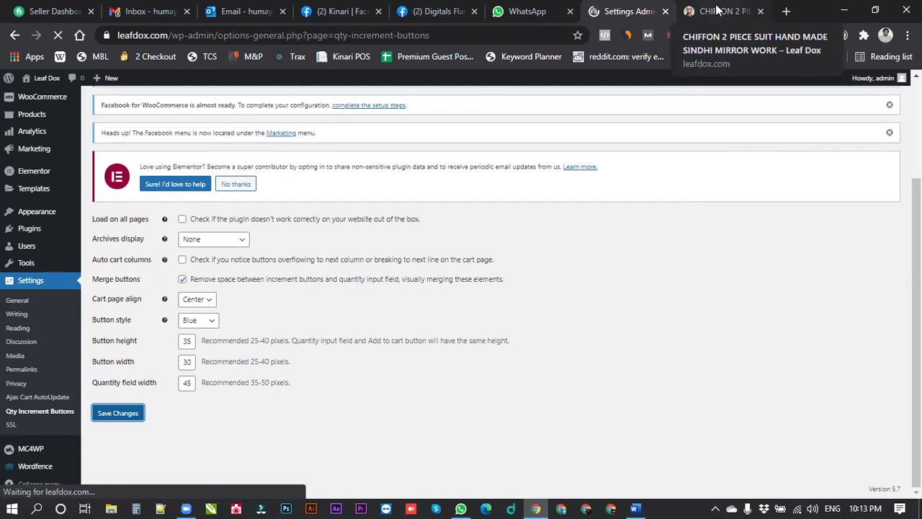
key(ctrl+Tab)
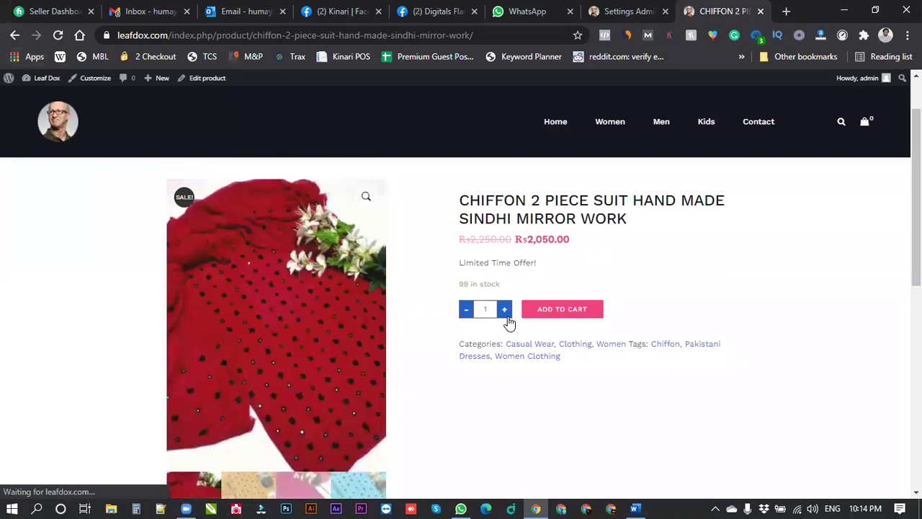
Change the button style to Red and save the plugin settings.
click(641, 10)
scroll(217, 332, down, 2)
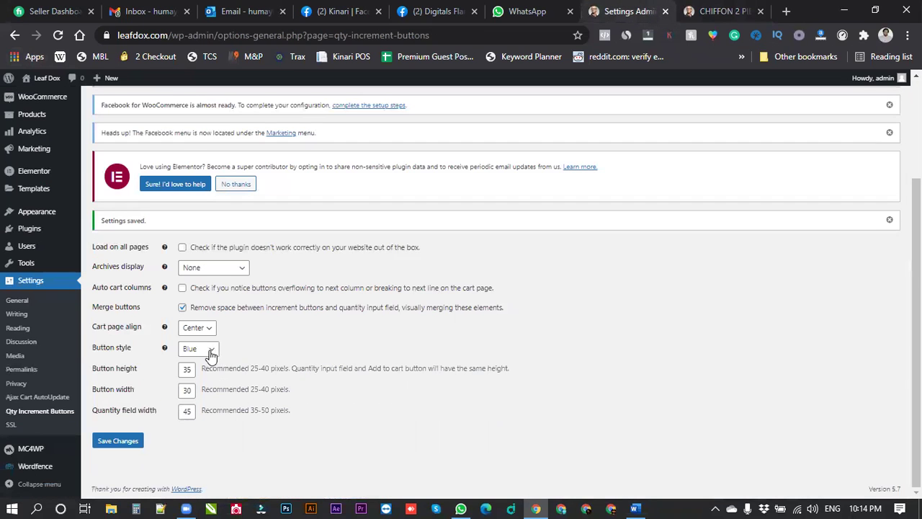
click(210, 353)
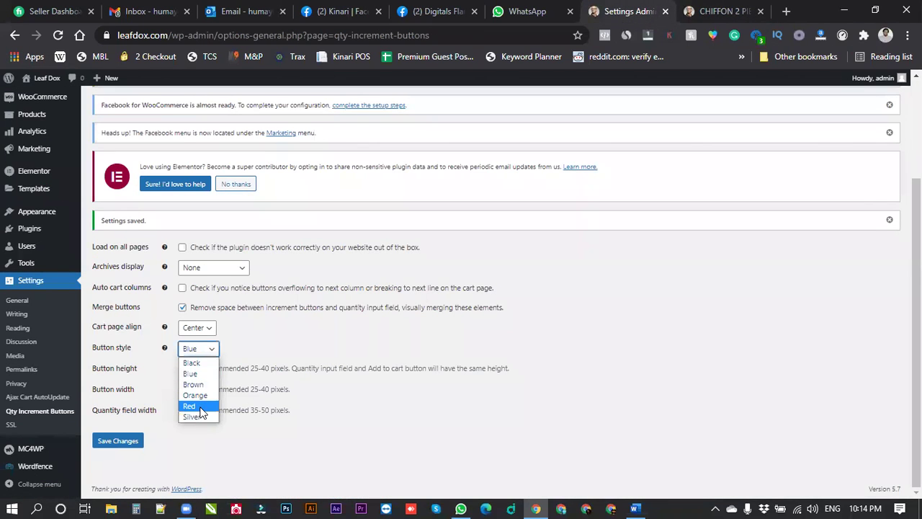
click(191, 407)
click(121, 440)
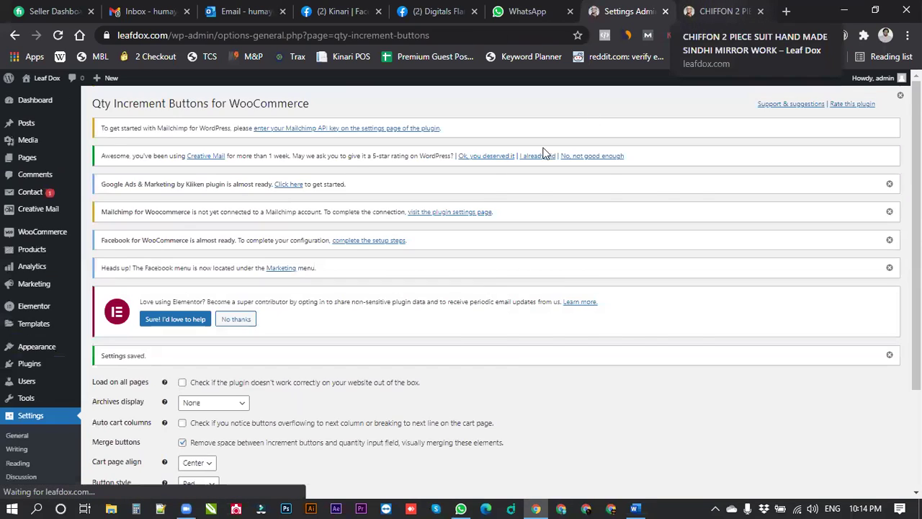
Reload the chiffon suit page, add it to the cart, and view the cart showing red quantity buttons.
click(723, 11)
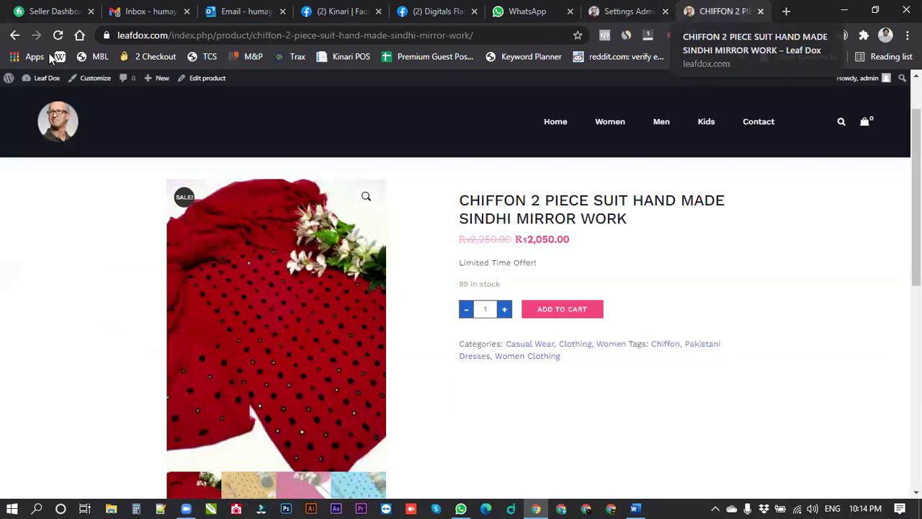
key(F5)
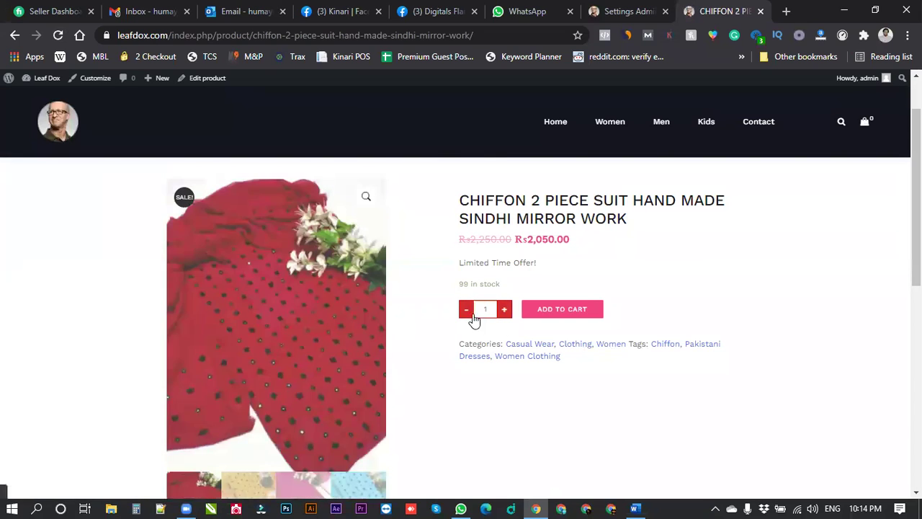
click(564, 314)
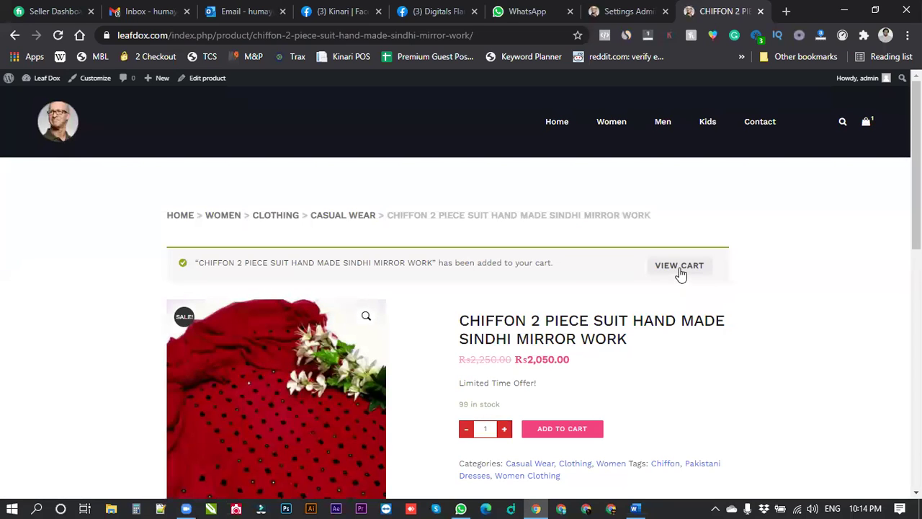
click(687, 267)
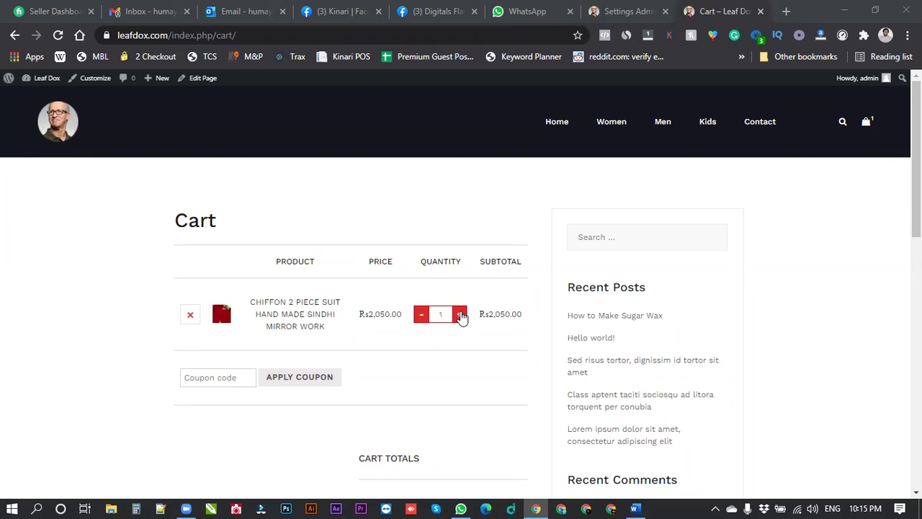
click(460, 315)
click(459, 315)
click(460, 315)
click(460, 315)
click(460, 314)
click(459, 315)
click(459, 315)
click(422, 315)
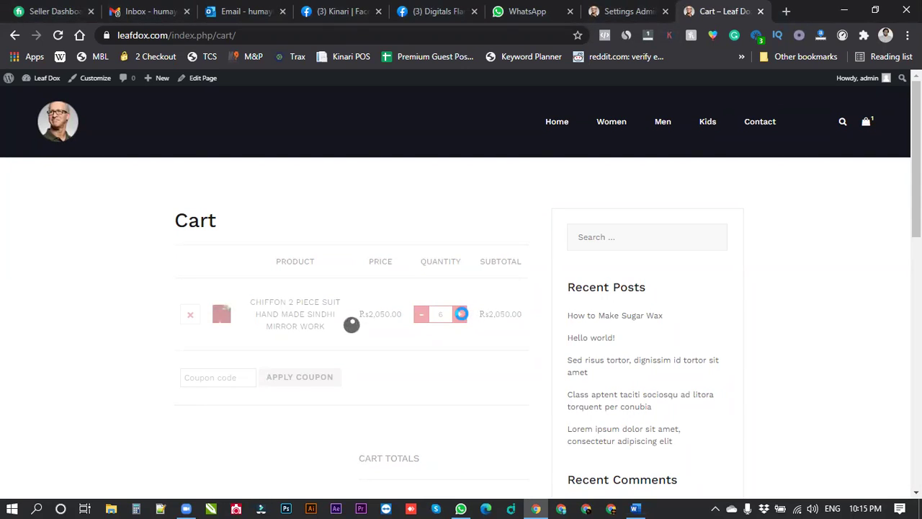
triple_click(422, 318)
click(419, 317)
click(419, 318)
click(419, 318)
click(418, 317)
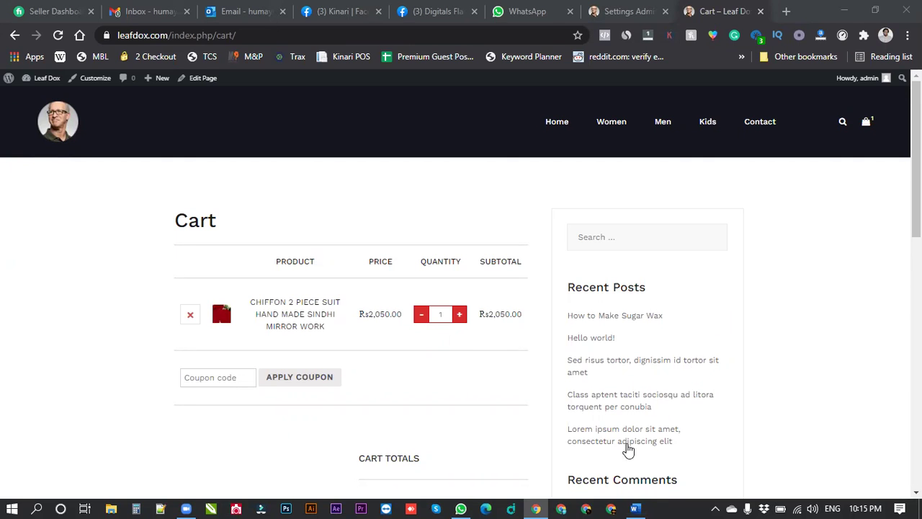
Read the Variation Swatches notes in the Word guide, then return to the browser's cart page.
key(alt+Tab)
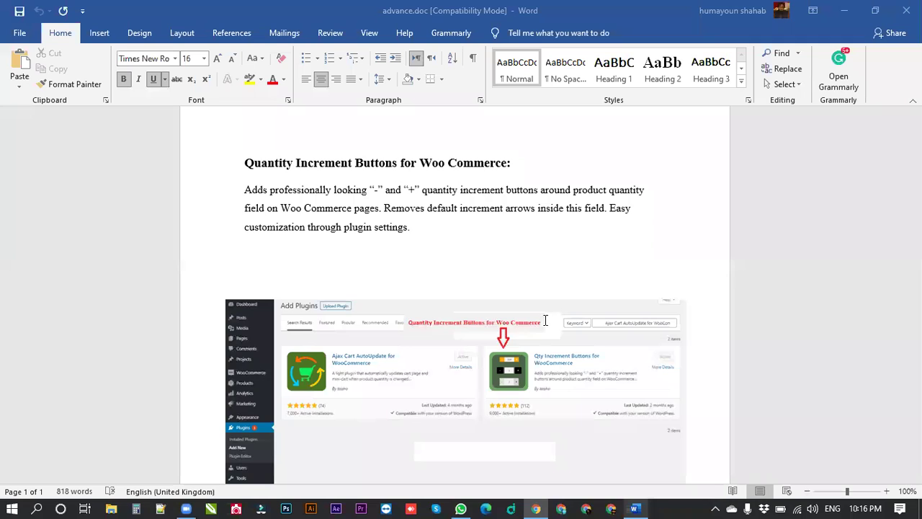
scroll(485, 328, down, 10)
scroll(486, 329, down, 3)
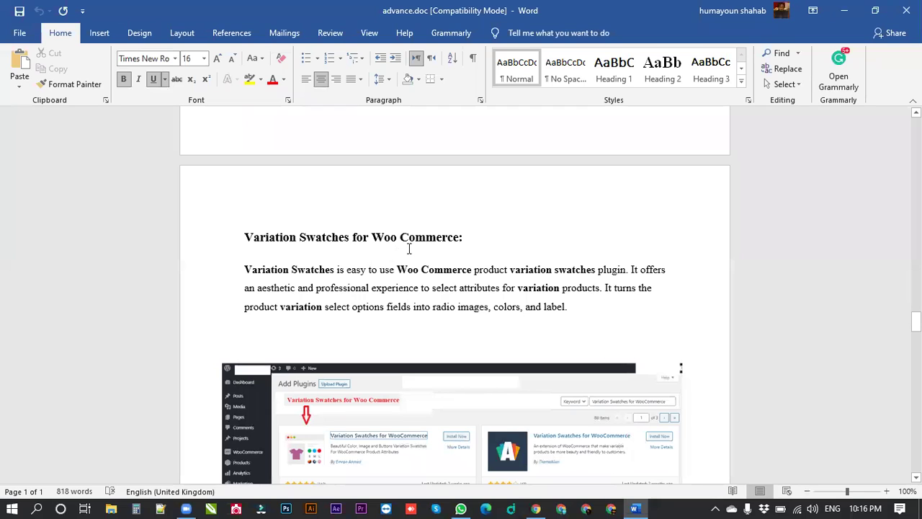
scroll(408, 247, down, 3)
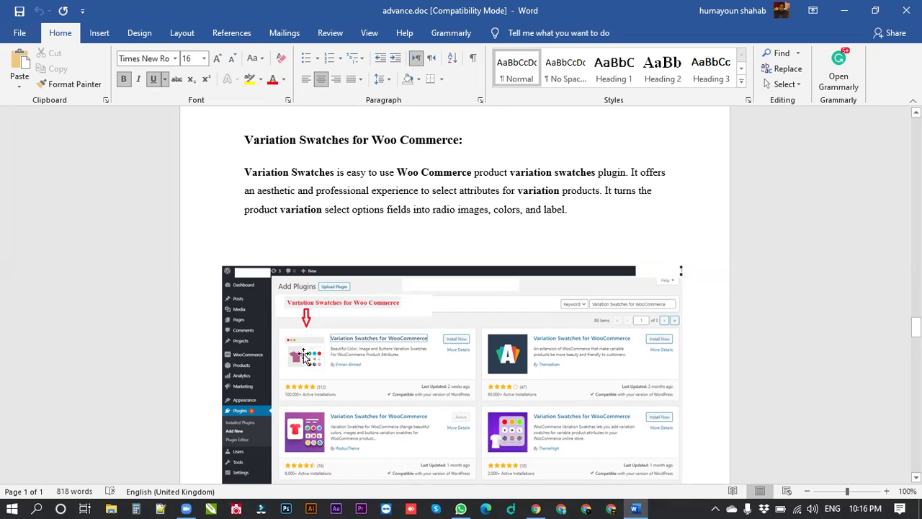
key(alt+Tab)
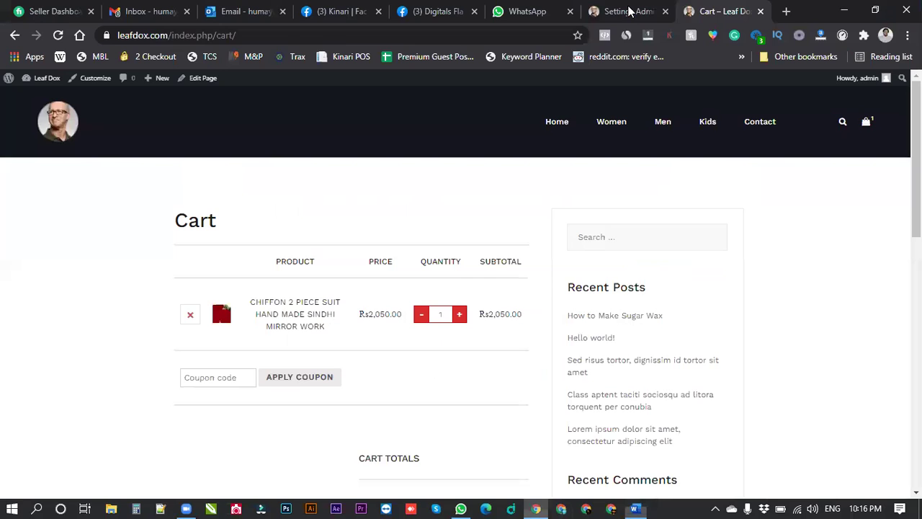
Search plugins for 'Variation Swatches', then install and activate Variation Swatches for WooCommerce.
click(626, 11)
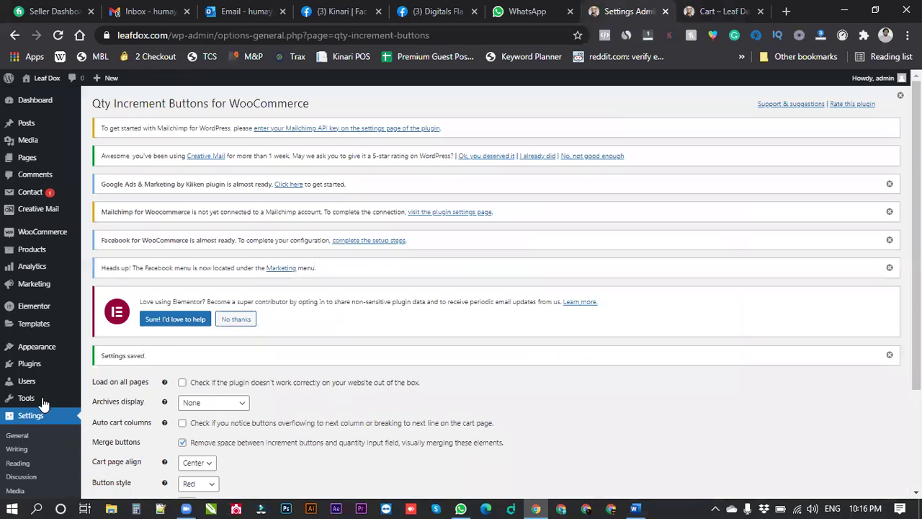
mouse_move(42, 367)
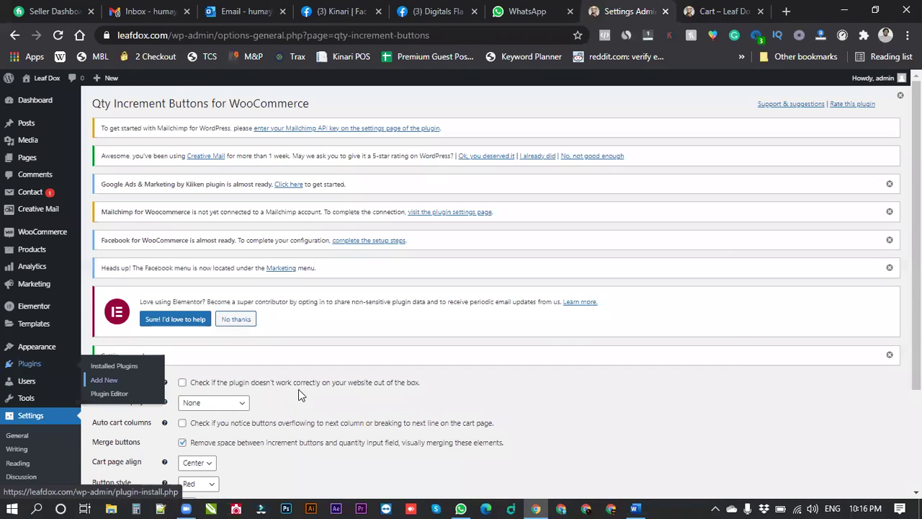
click(158, 381)
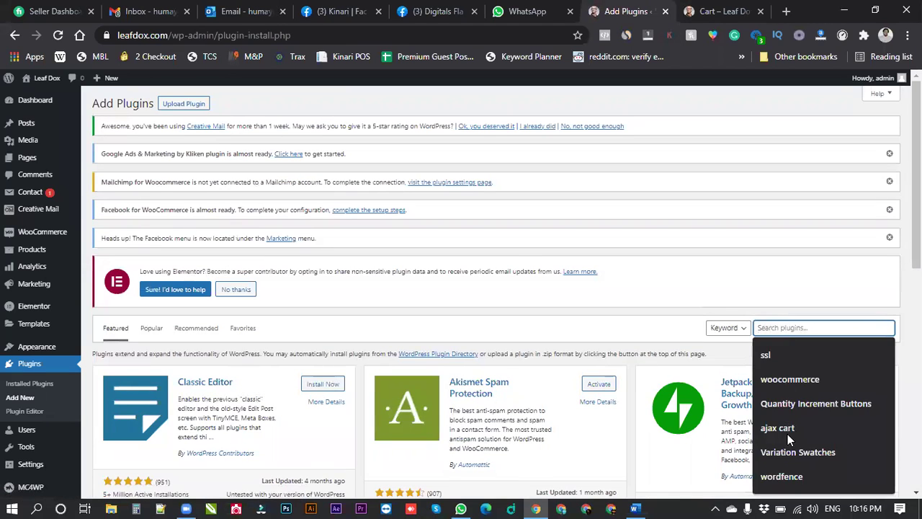
click(790, 450)
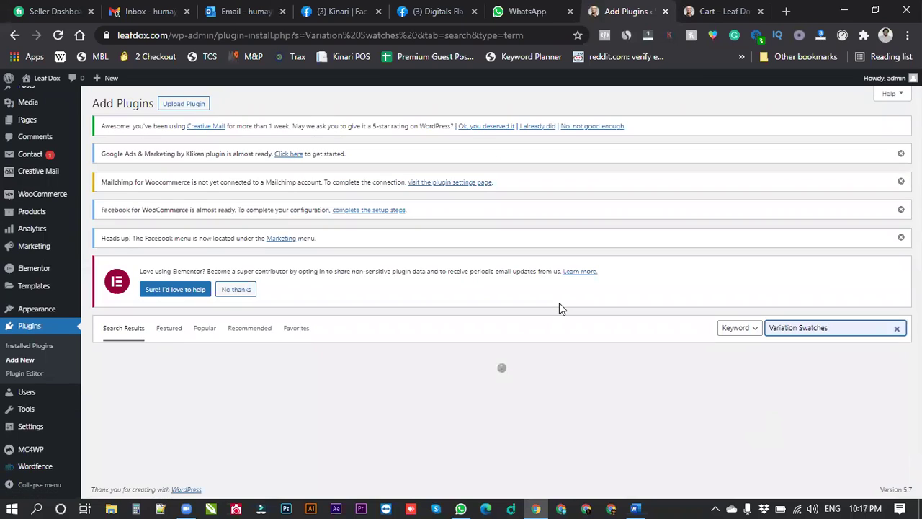
scroll(294, 305, down, 3)
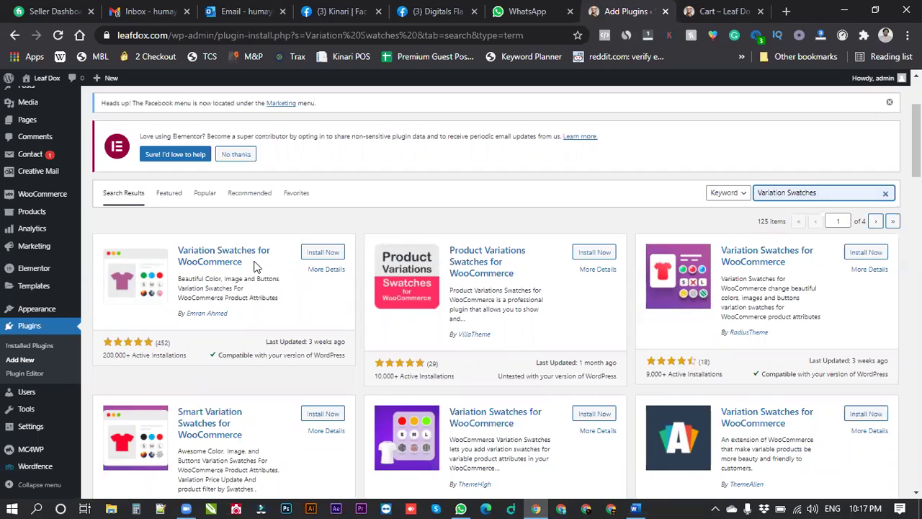
click(321, 253)
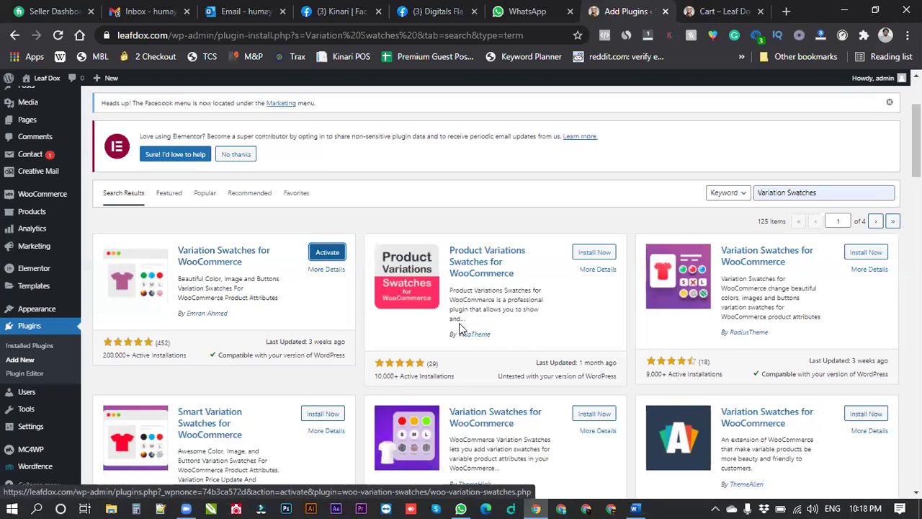
click(429, 295)
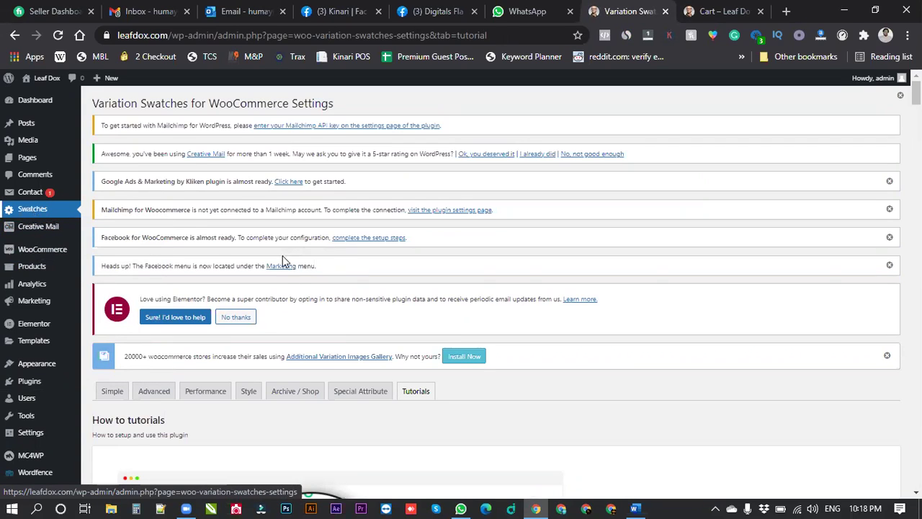
On Products > Attributes, enter a new attribute named 'Color' with slug 'color'.
mouse_move(29, 275)
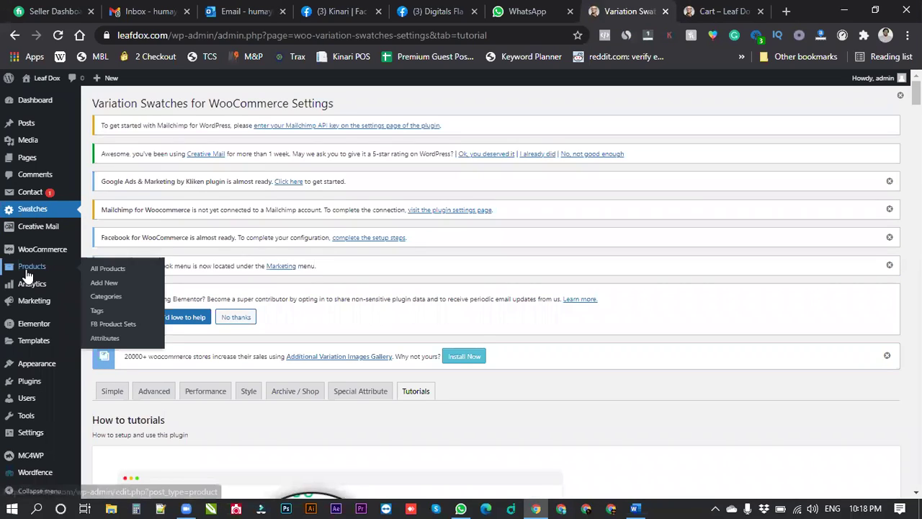
click(106, 342)
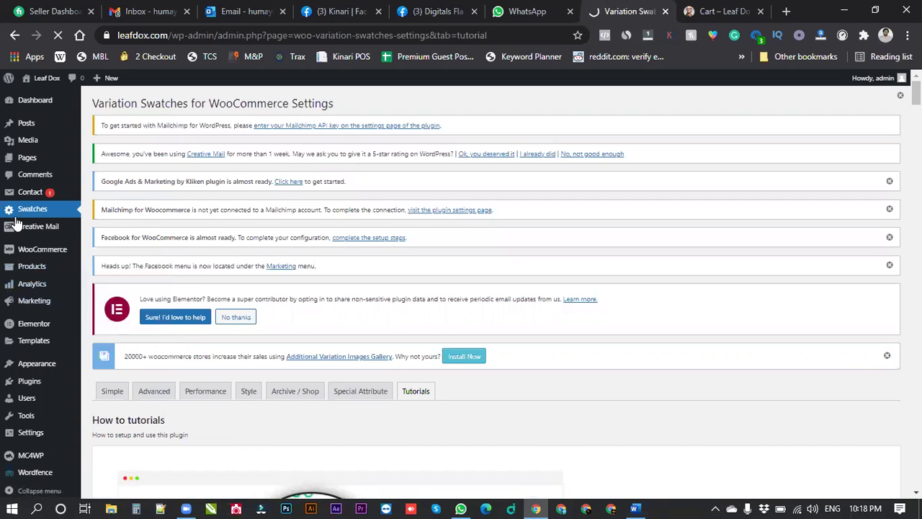
mouse_move(32, 266)
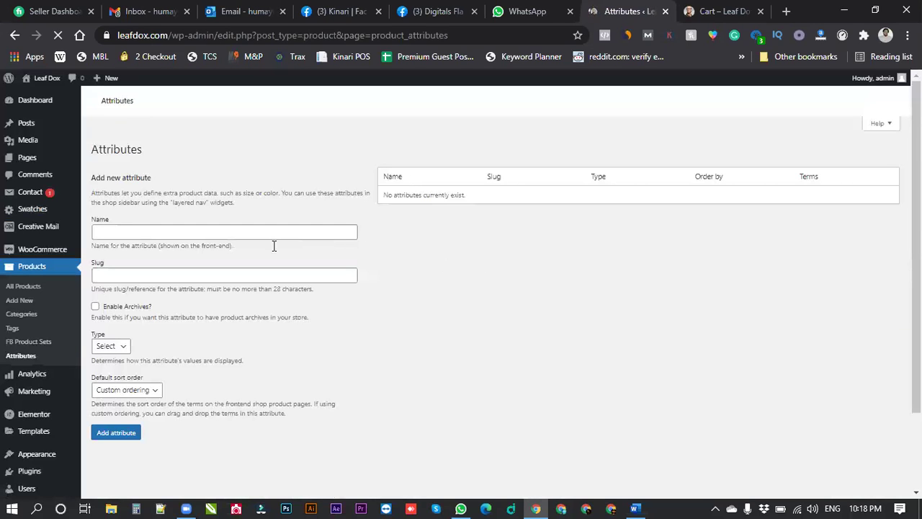
click(164, 232)
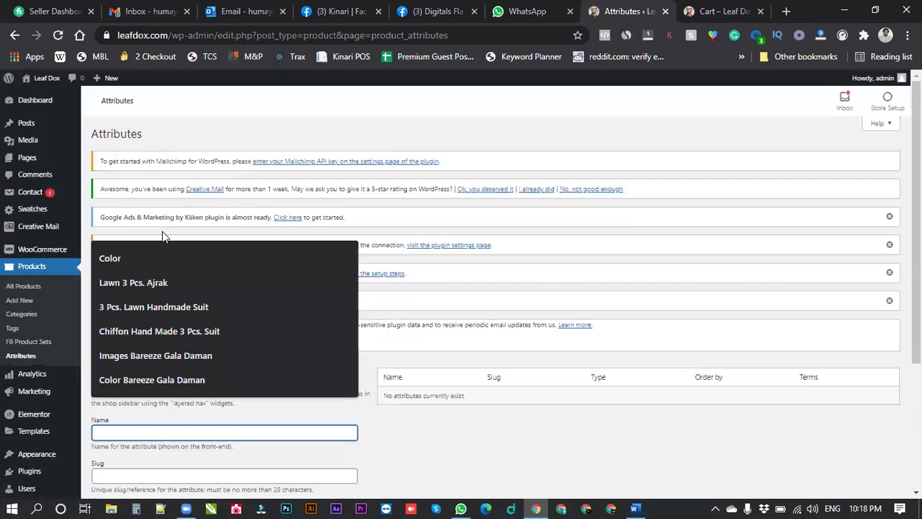
text(Colo)
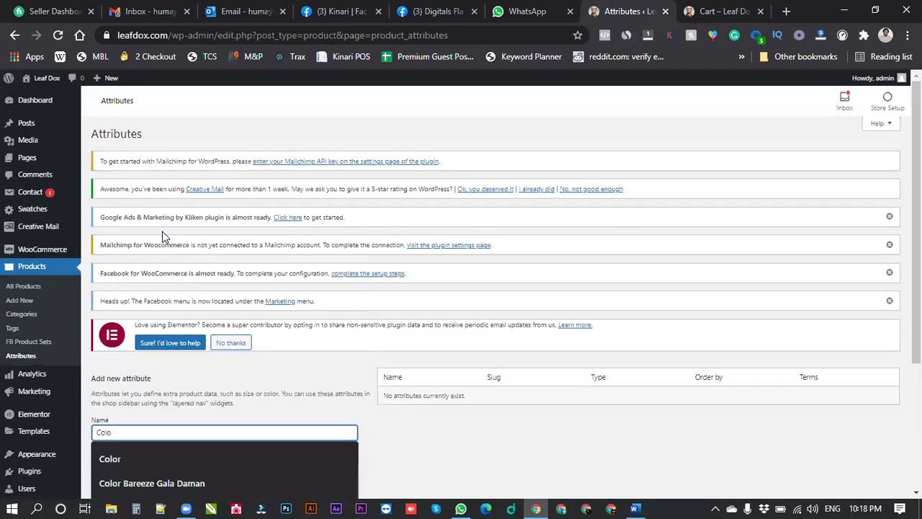
text(r)
scroll(194, 345, down, 2)
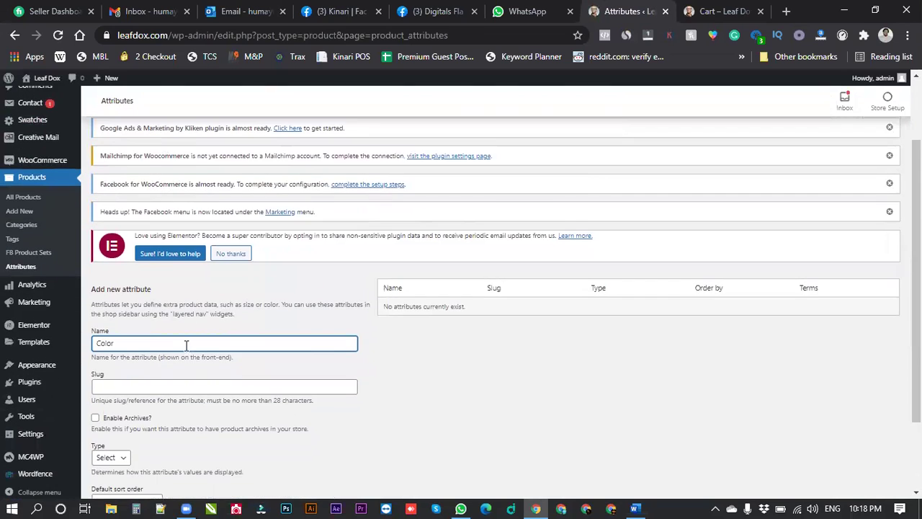
scroll(186, 346, down, 1)
click(186, 346)
text(color)
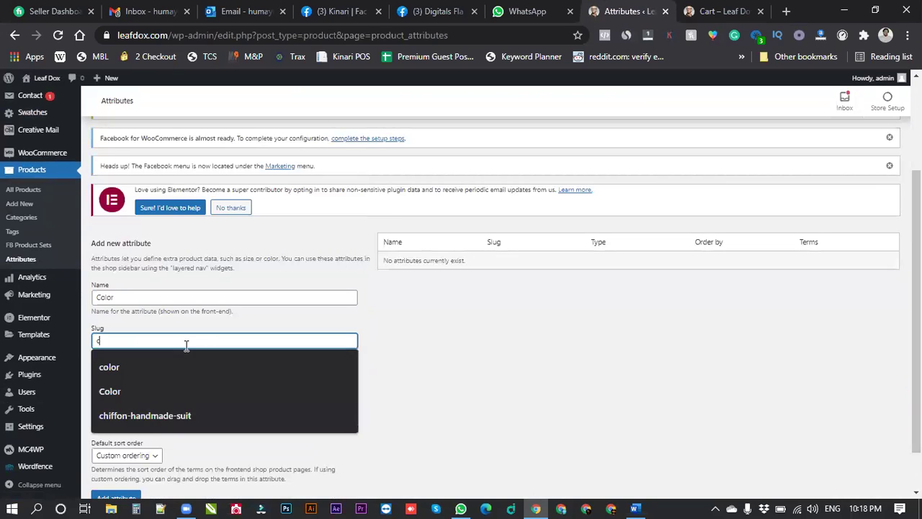
Set the attribute type to Color, add the attribute, and open its terms.
click(452, 398)
scroll(119, 351, down, 1)
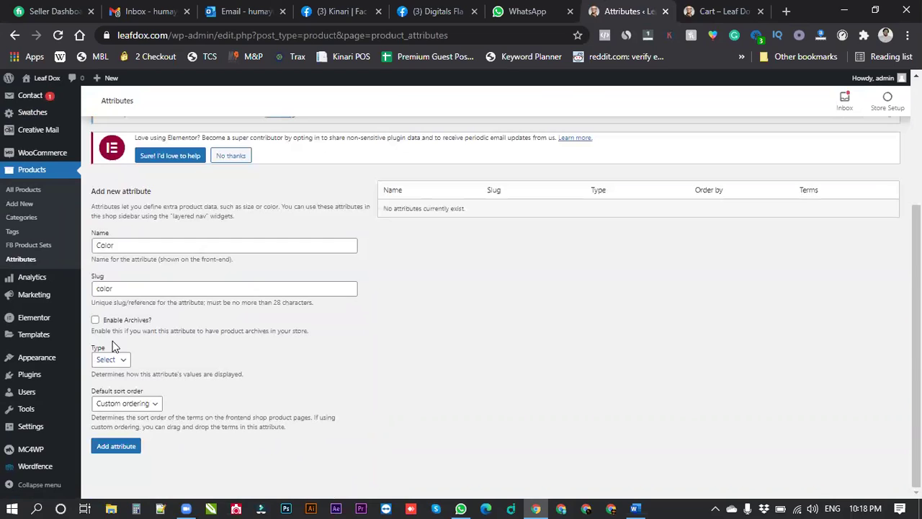
click(126, 358)
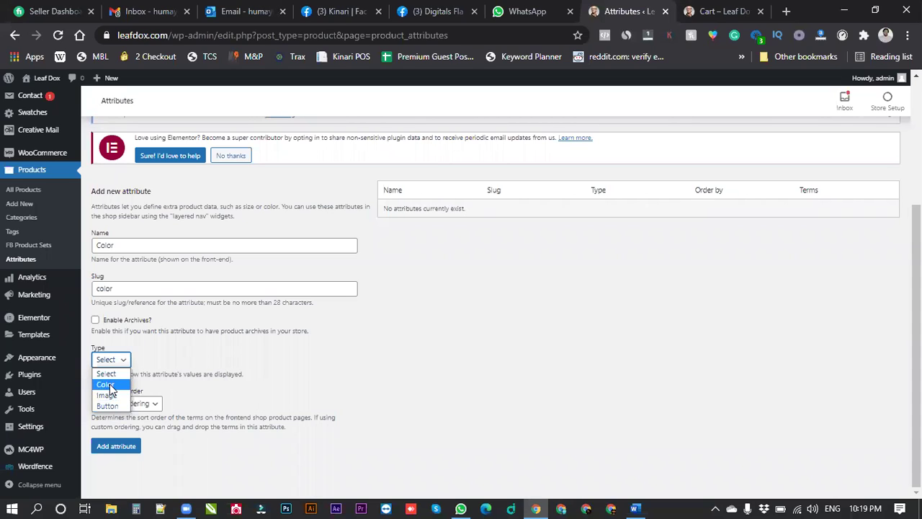
click(109, 384)
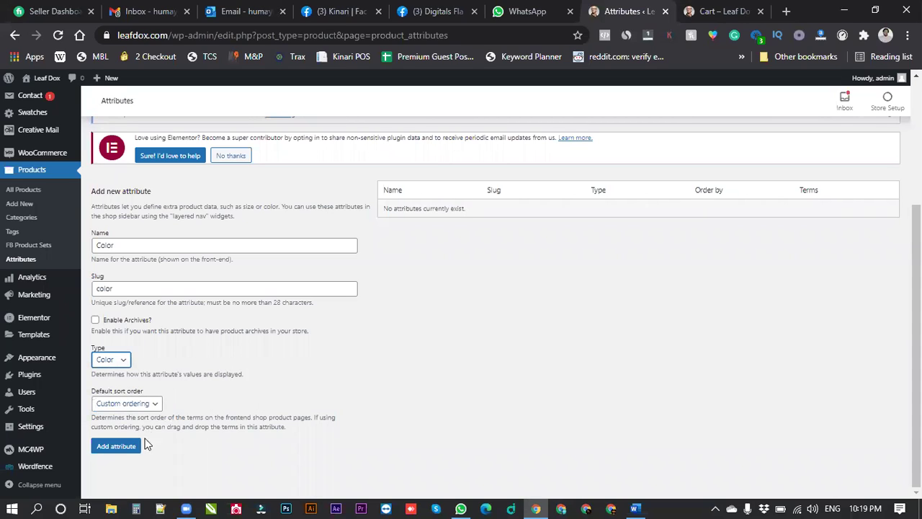
click(124, 446)
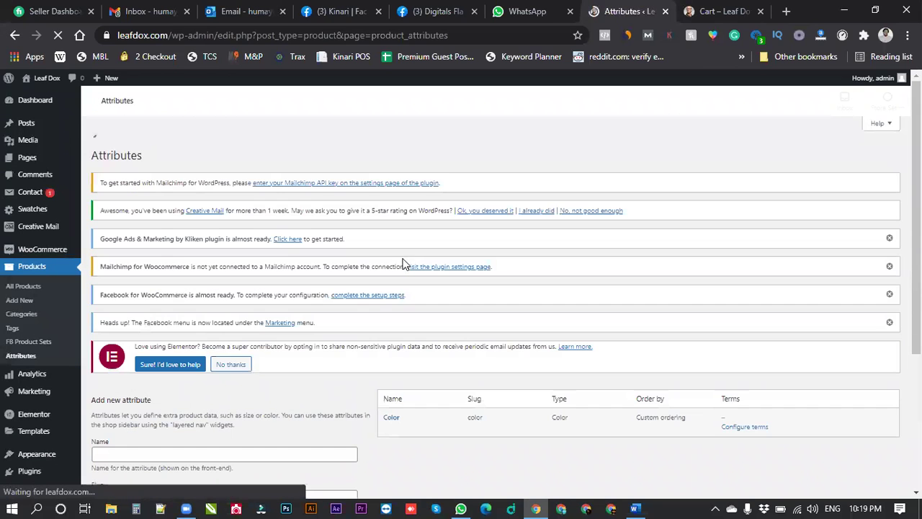
scroll(494, 268, down, 2)
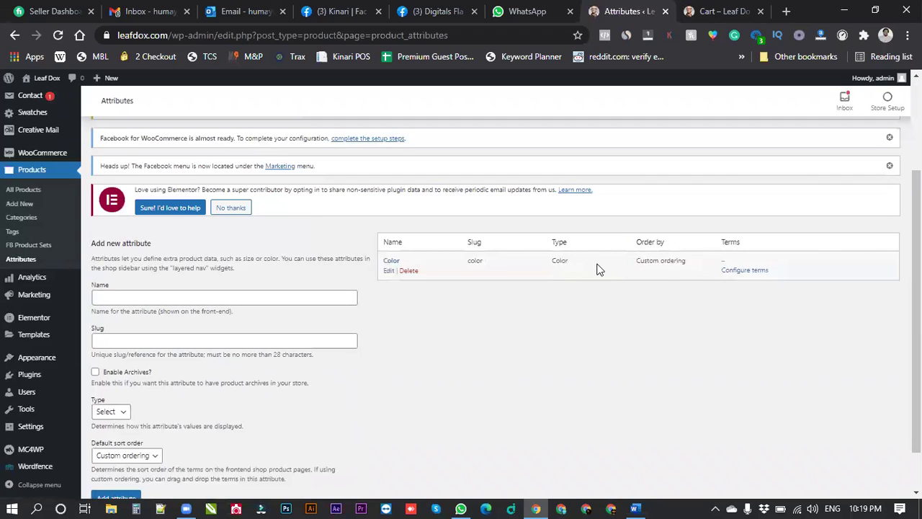
click(748, 271)
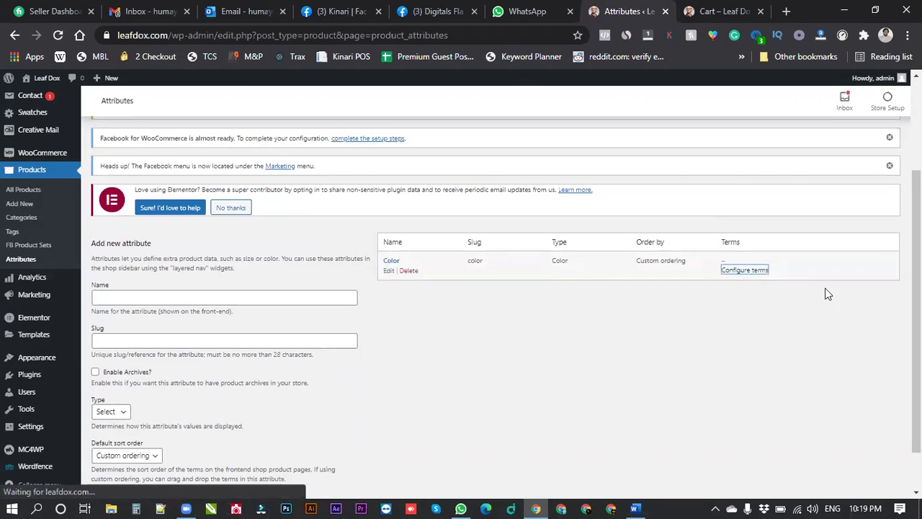
Browse Women > Clothing to the chiffon suit's storefront page and scroll to its colour photos.
click(713, 10)
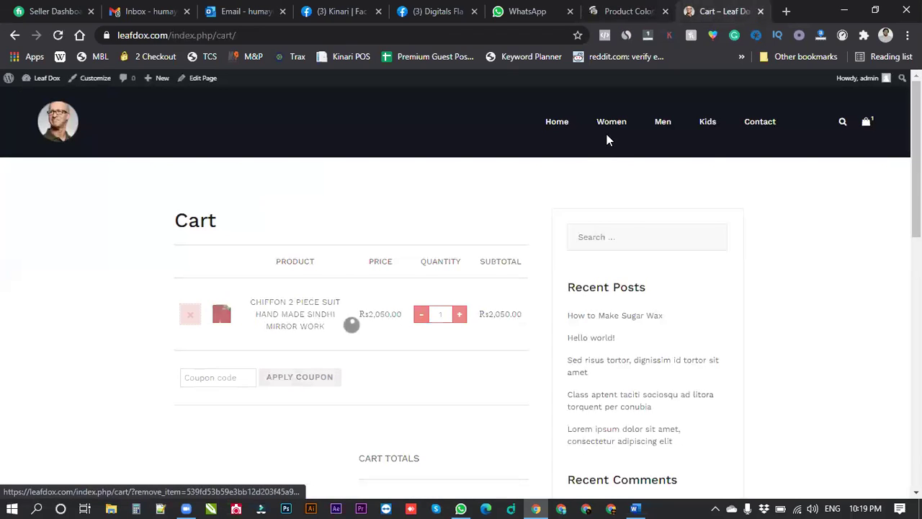
mouse_move(610, 123)
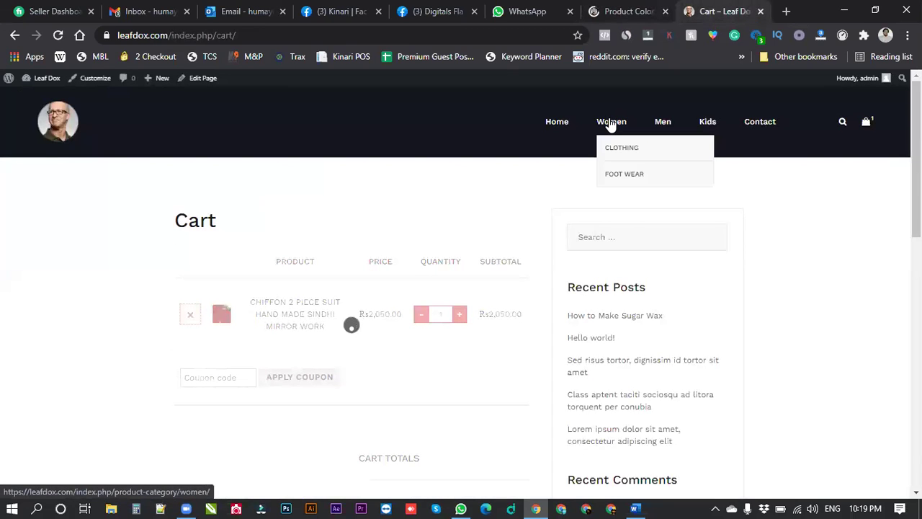
click(612, 124)
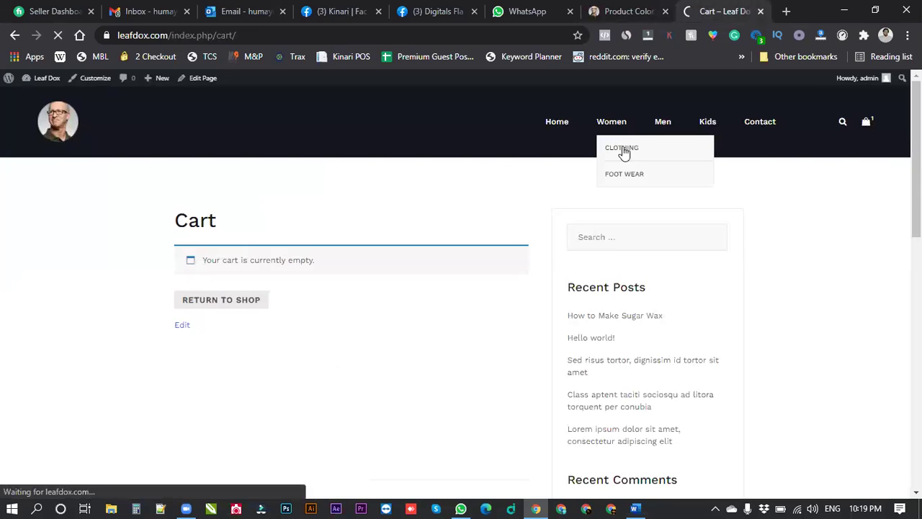
click(622, 149)
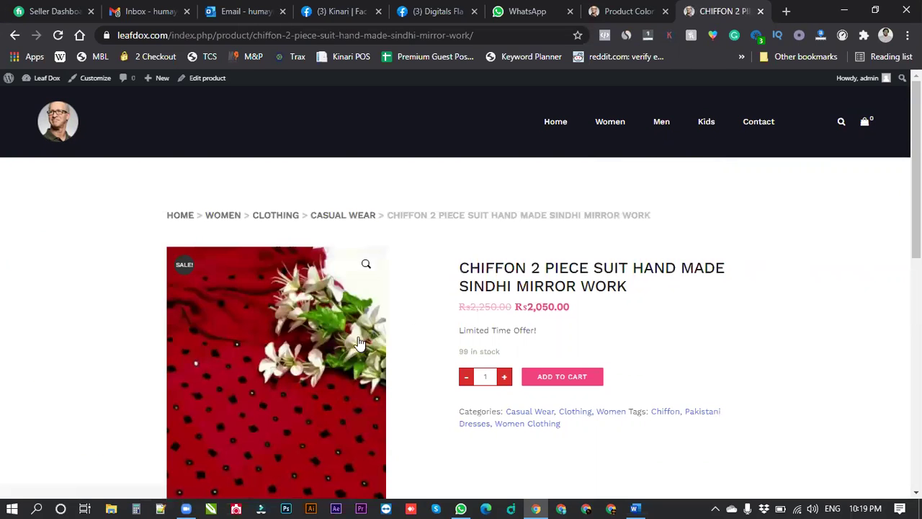
scroll(298, 371, down, 3)
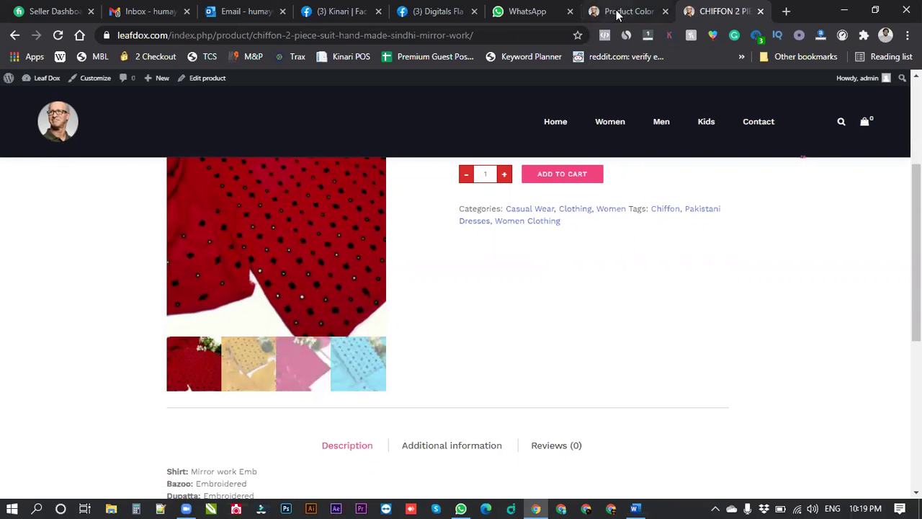
Add a Red colour term (slug red) with a #dd0000 swatch.
key(ctrl+shift+Tab)
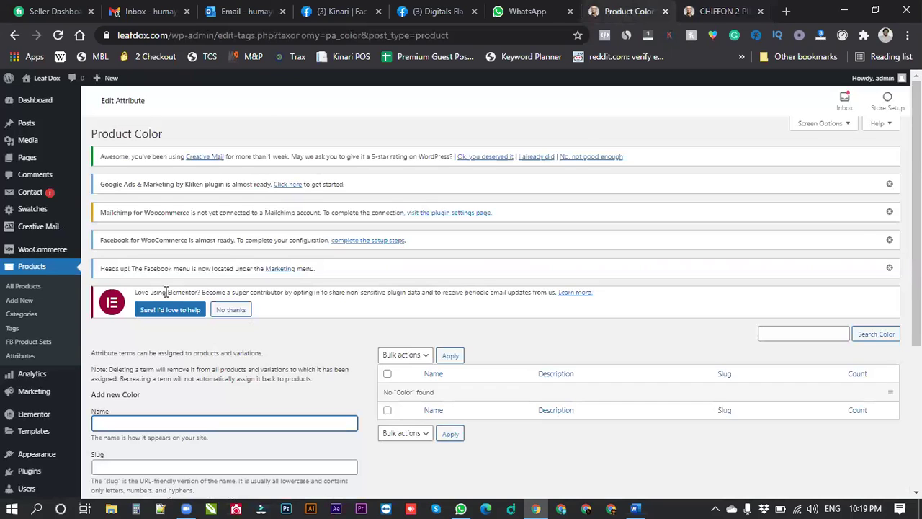
scroll(127, 274, down, 2)
text(Red)
key(Tab)
text(red)
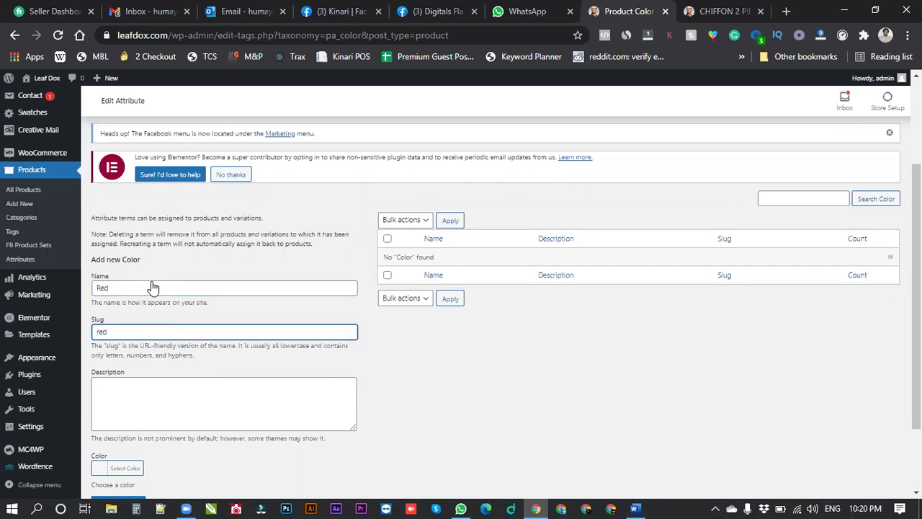
click(125, 468)
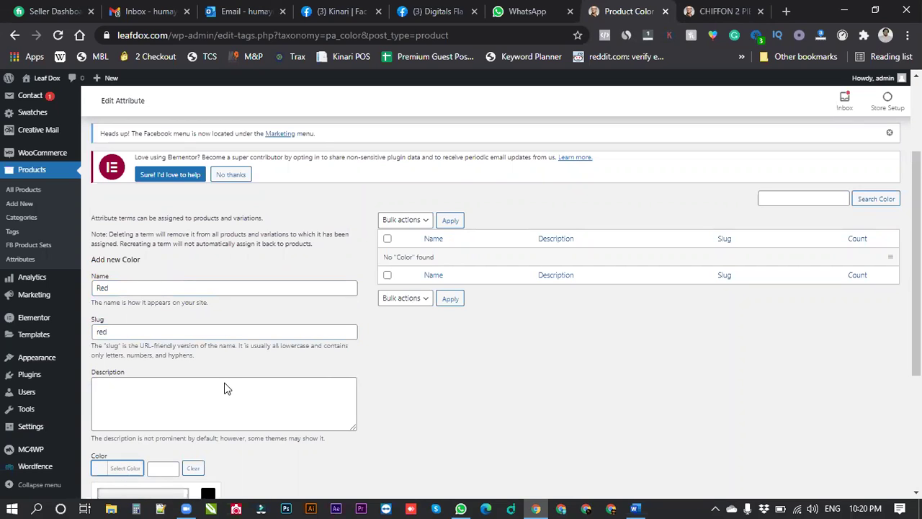
scroll(225, 389, down, 3)
click(124, 383)
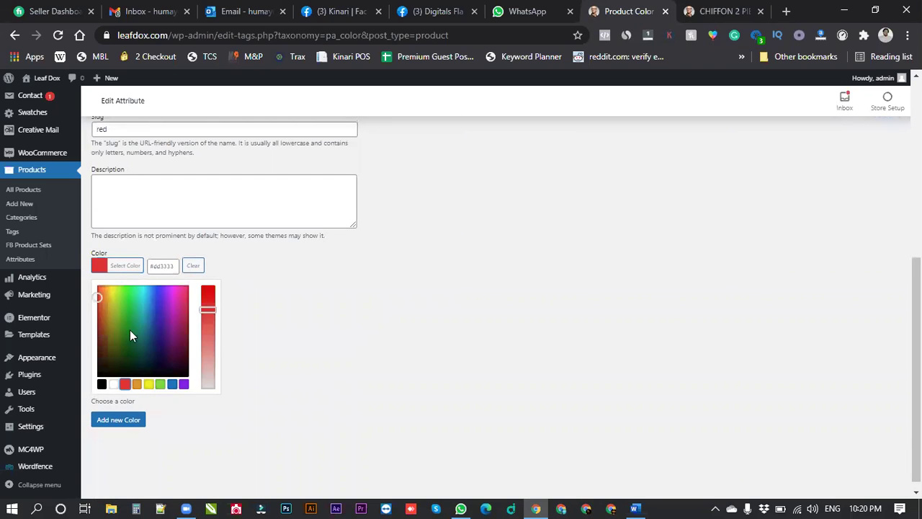
drag(209, 308, 216, 285)
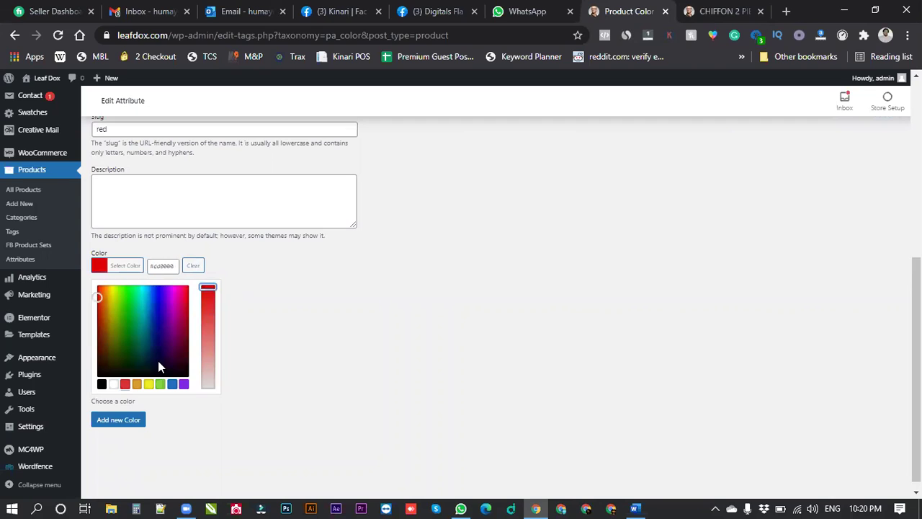
click(131, 413)
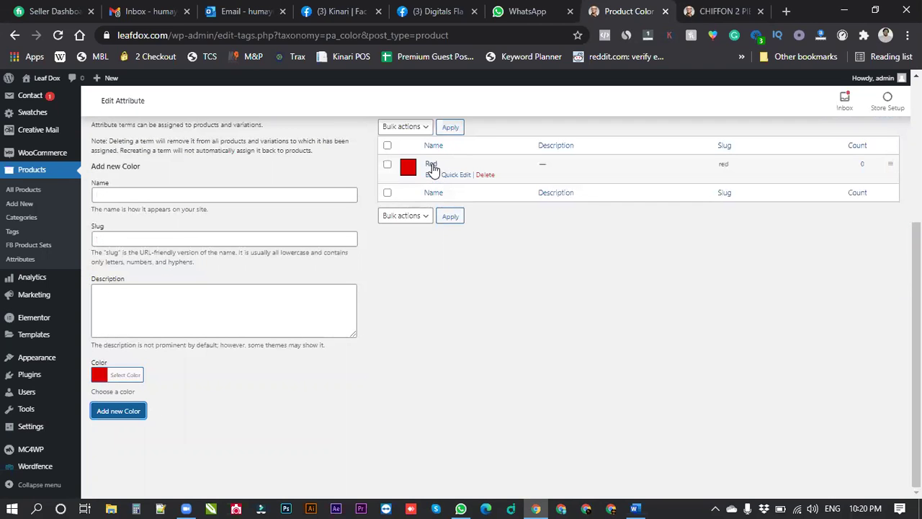
Add a Yellow colour term with a yellow swatch.
click(194, 195)
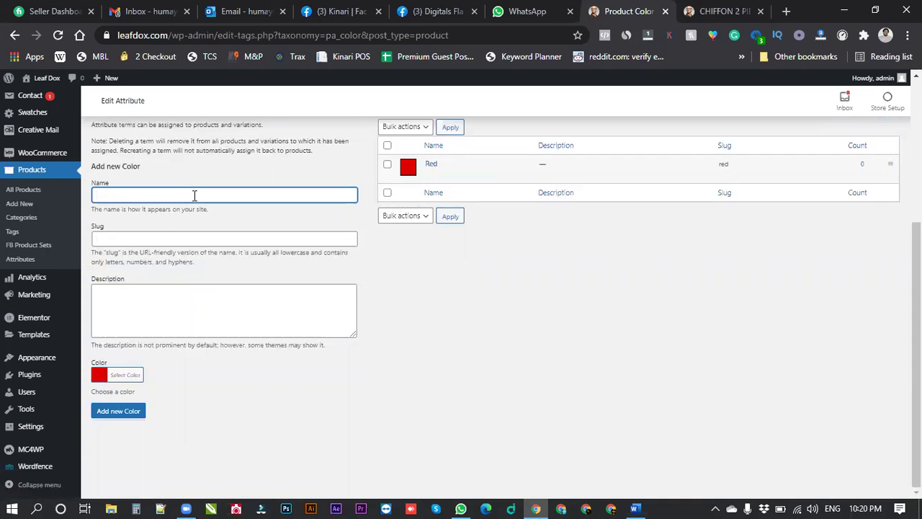
key(Tab)
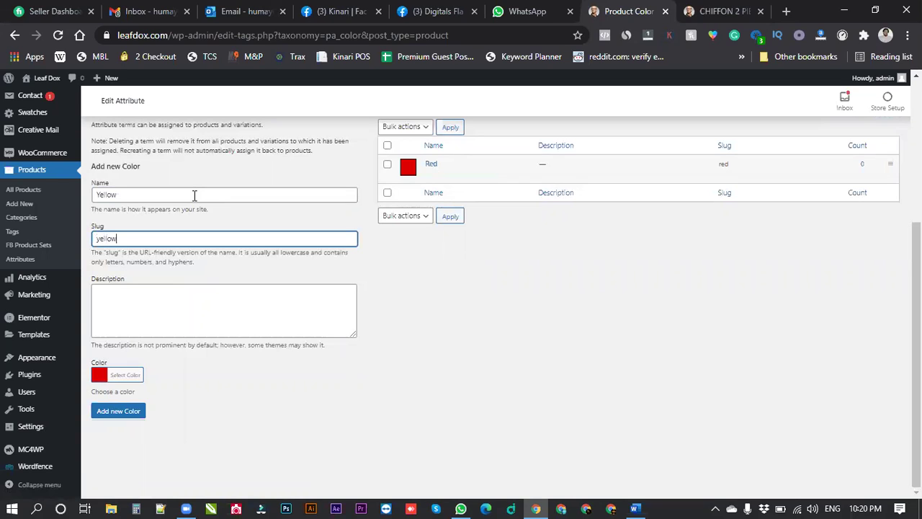
click(132, 376)
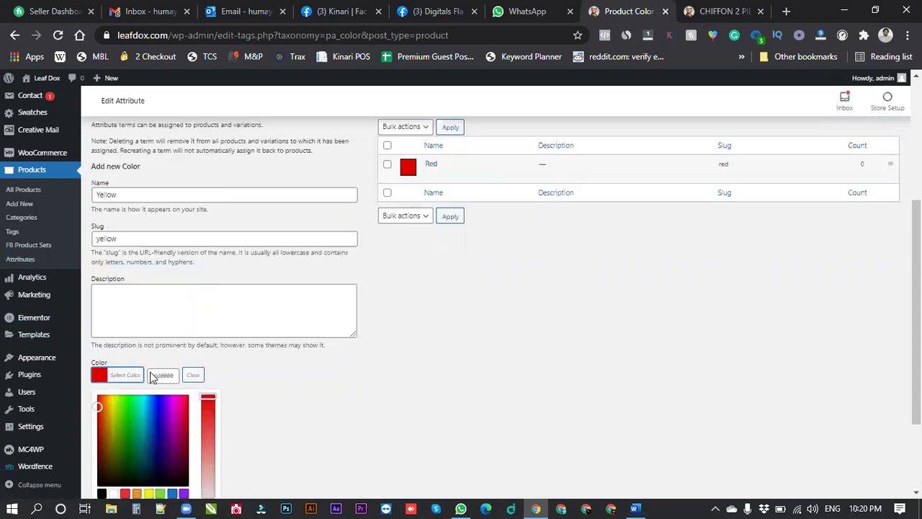
scroll(151, 378, down, 3)
click(148, 375)
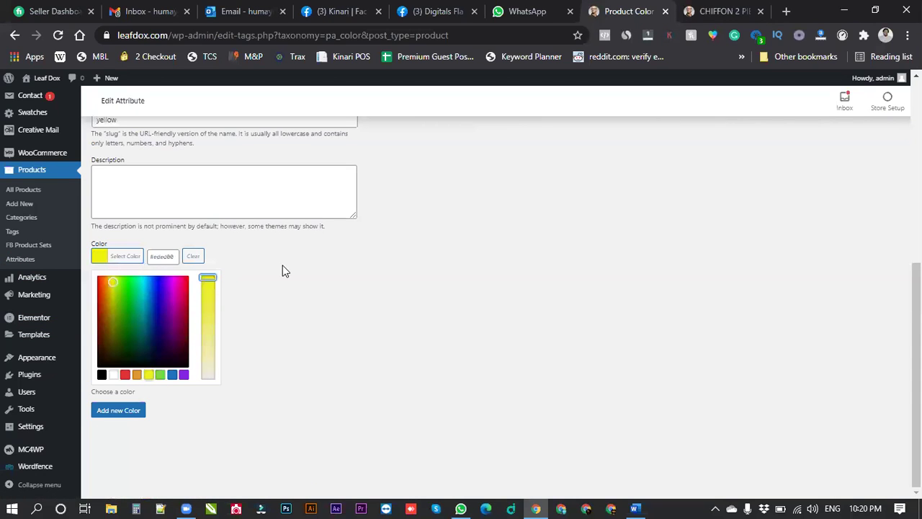
click(282, 265)
click(125, 410)
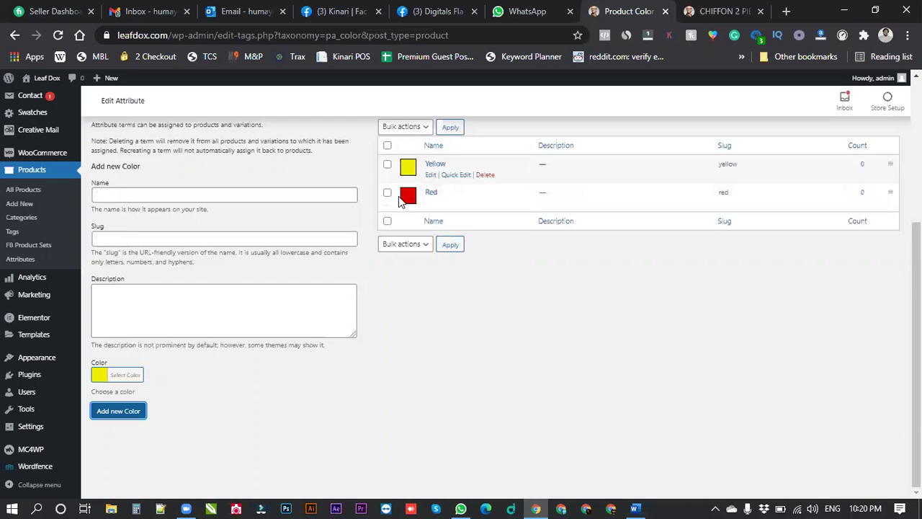
Add a Pink colour term (slug pink) with a magenta swatch.
click(713, 11)
click(621, 12)
click(228, 192)
text(Pink)
key(Tab)
text(pink)
click(134, 377)
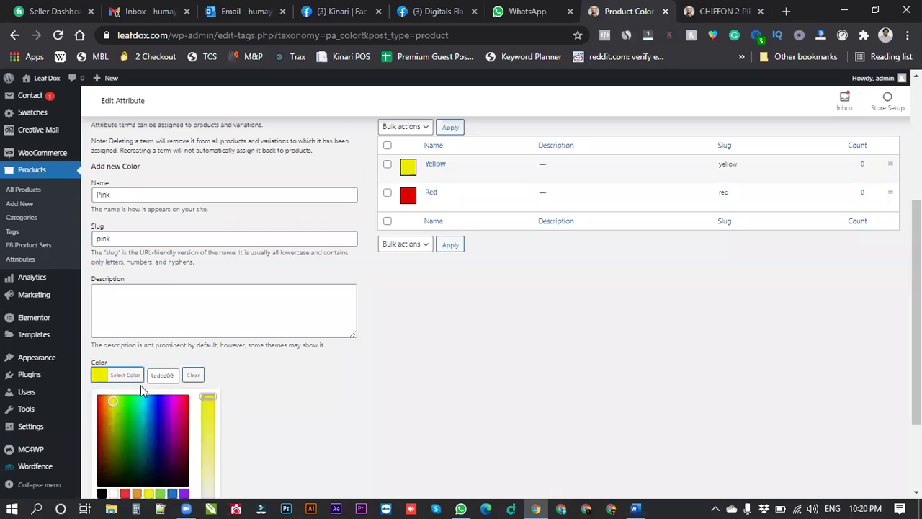
click(175, 404)
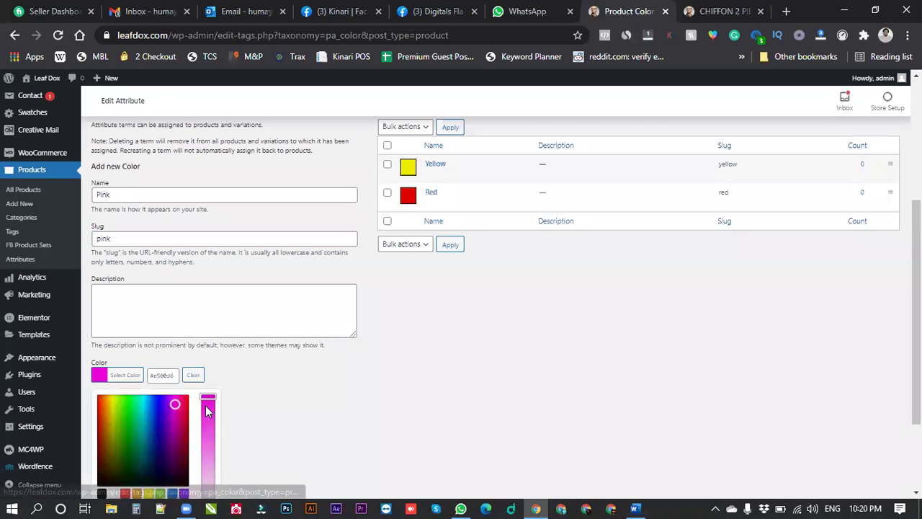
click(158, 389)
click(118, 410)
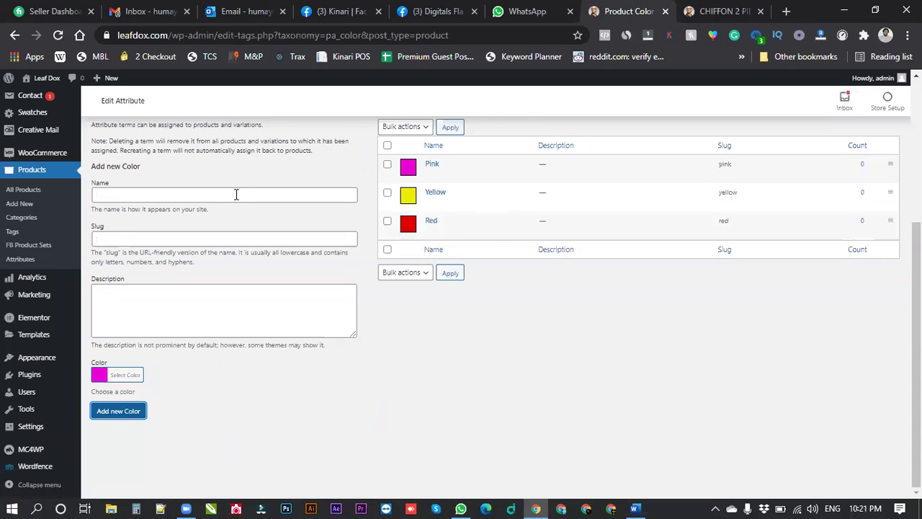
Add a Blue colour term with a blue-cyan swatch, then return to the chiffon product page.
click(236, 195)
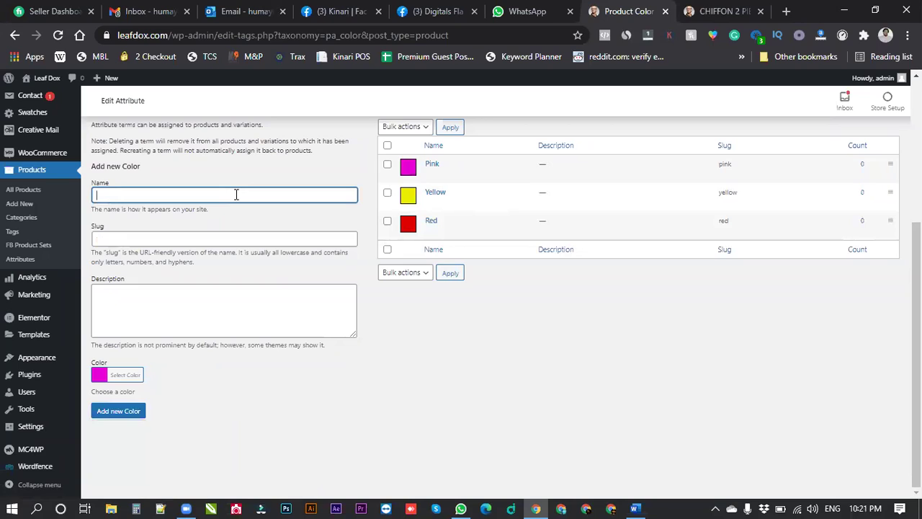
key(Tab)
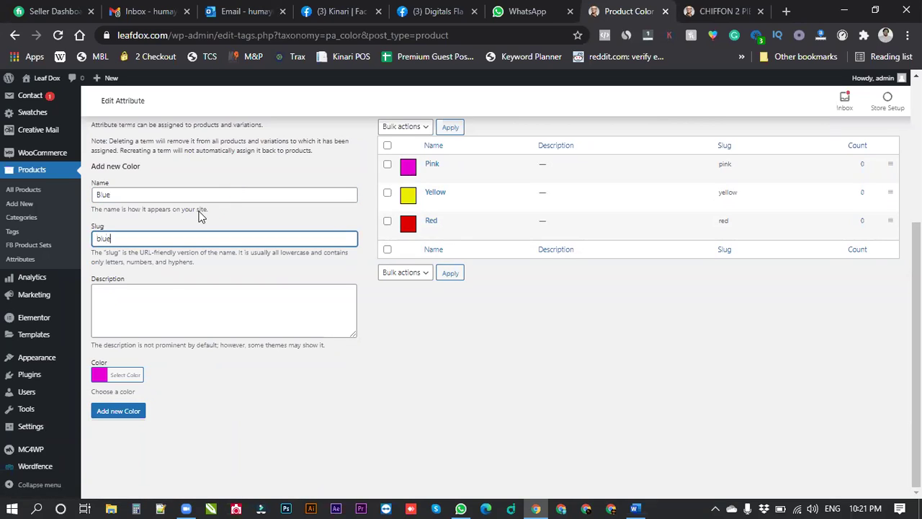
click(122, 376)
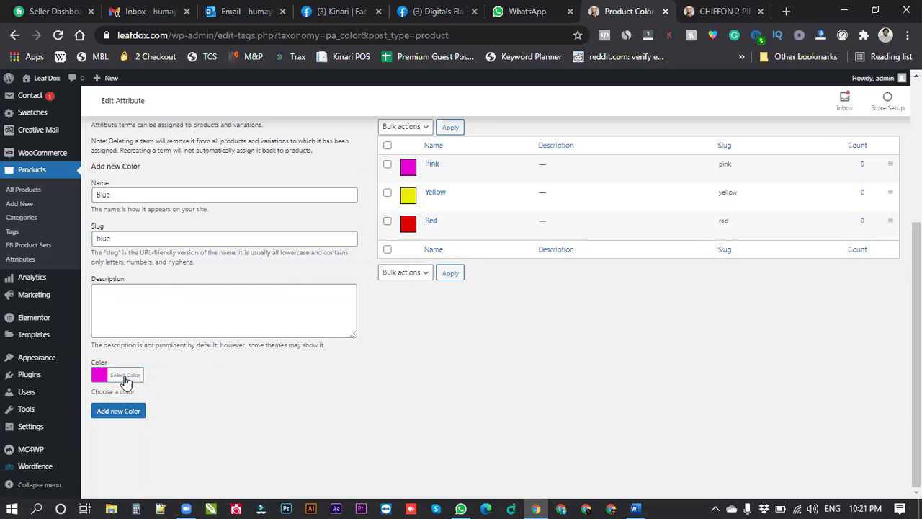
click(142, 403)
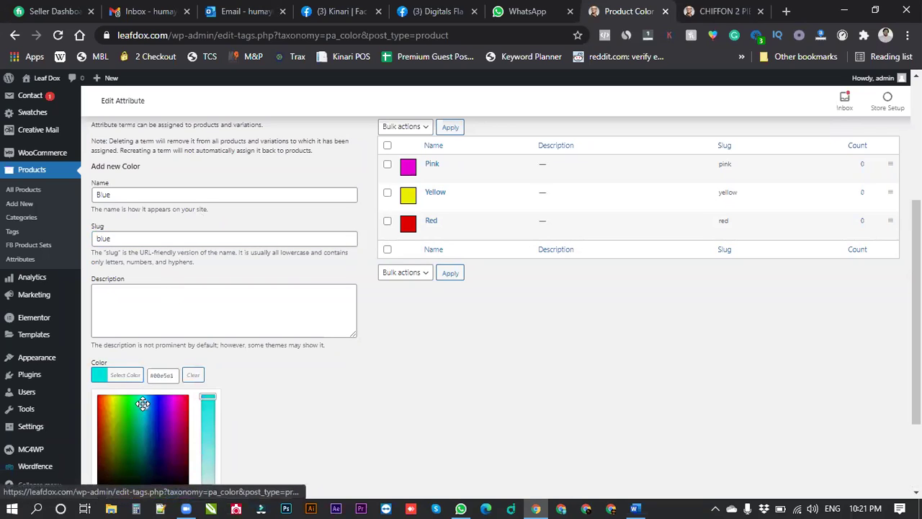
click(144, 407)
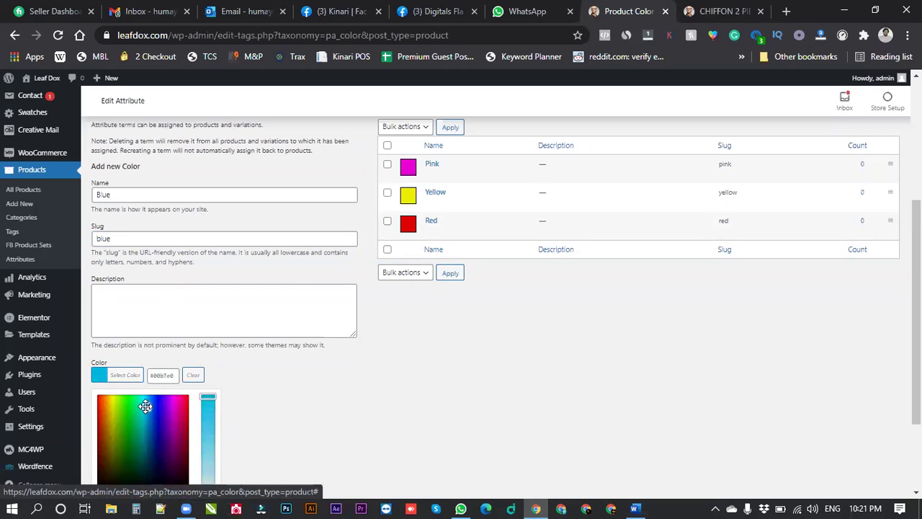
click(289, 397)
click(123, 411)
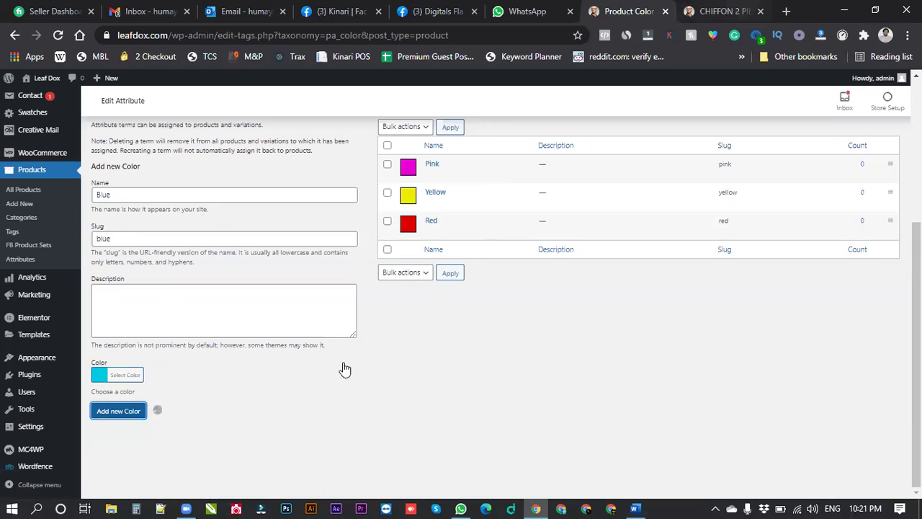
key(ctrl+Tab)
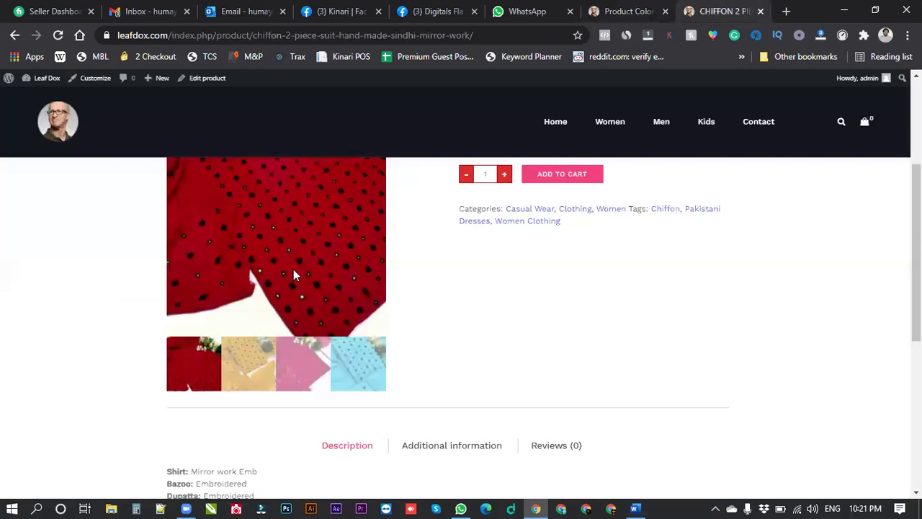
From All Products, open the Chiffon 2 Piece Suit Hand Made Sindhi Mirror Work and scroll to Product data.
click(643, 9)
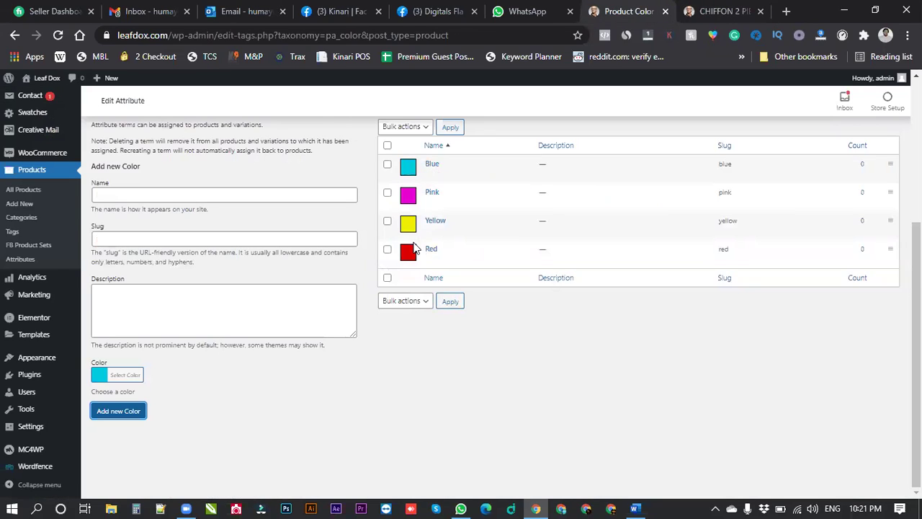
mouse_move(414, 256)
click(23, 189)
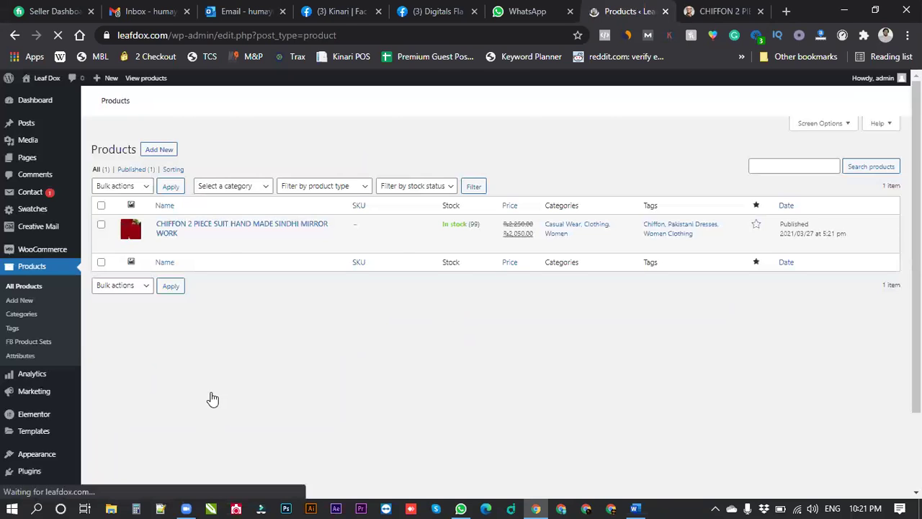
click(319, 405)
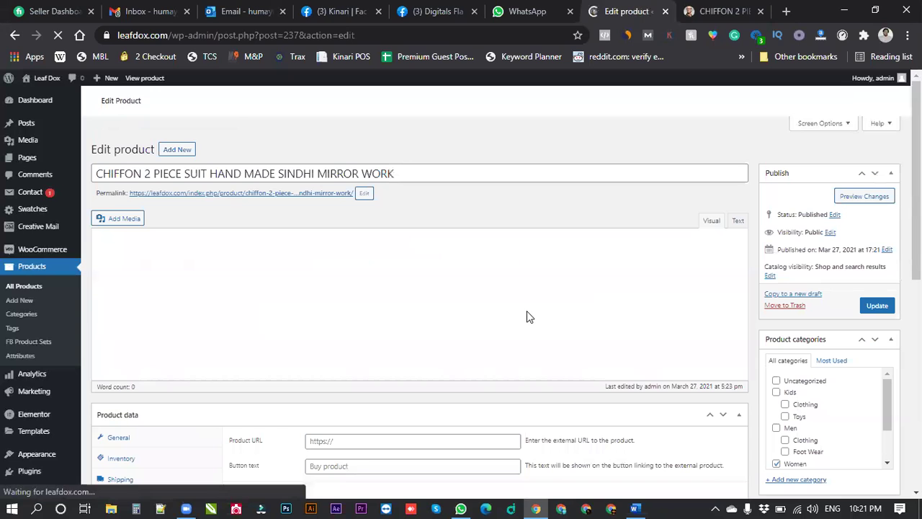
scroll(528, 317, down, 1)
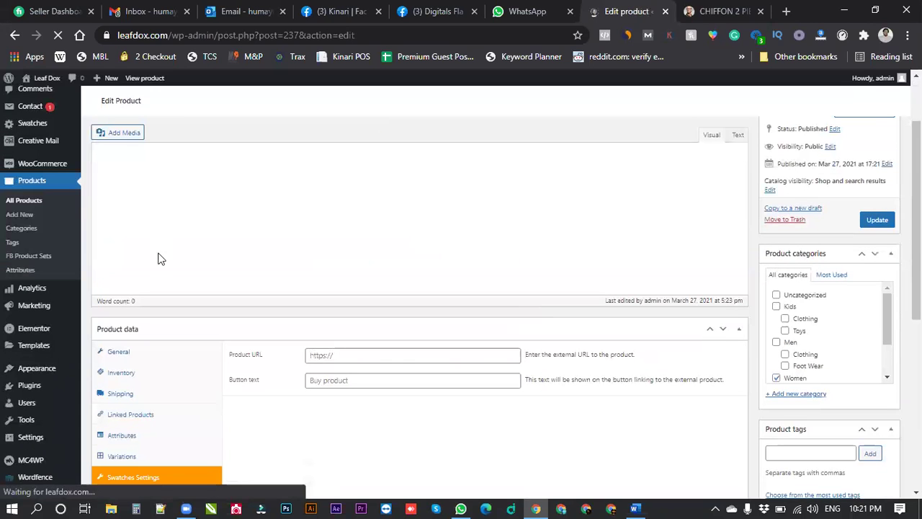
scroll(319, 369, down, 2)
scroll(371, 313, up, 1)
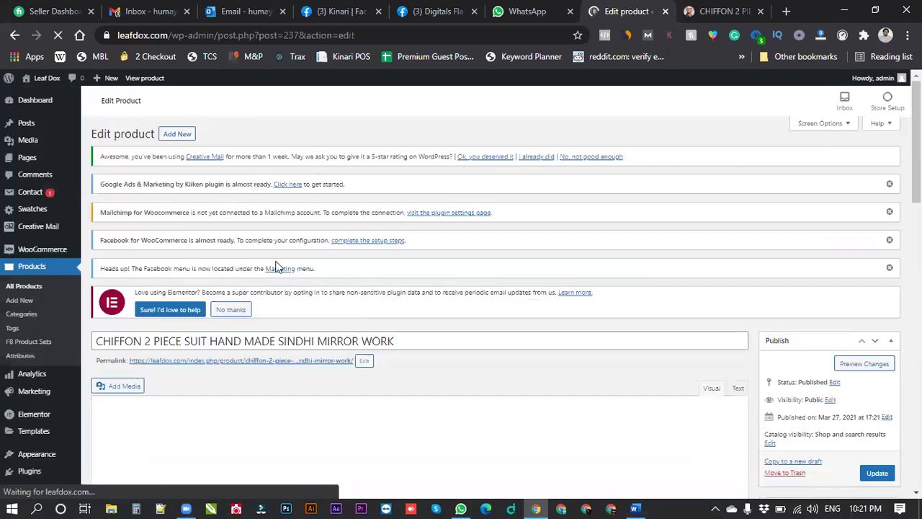
scroll(216, 245, down, 7)
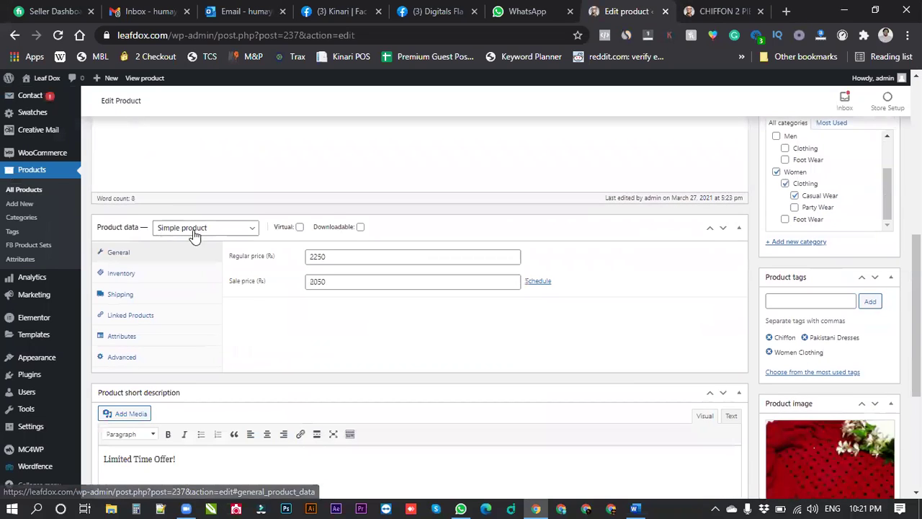
Make the chiffon suit a Variable product with a saved Color attribute (Blue, Pink, Red, Yellow) used for variations.
click(220, 229)
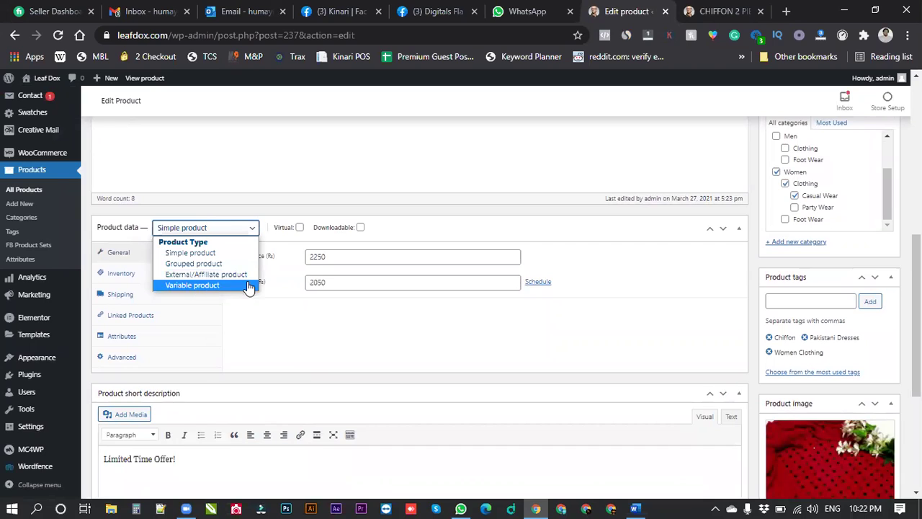
click(249, 287)
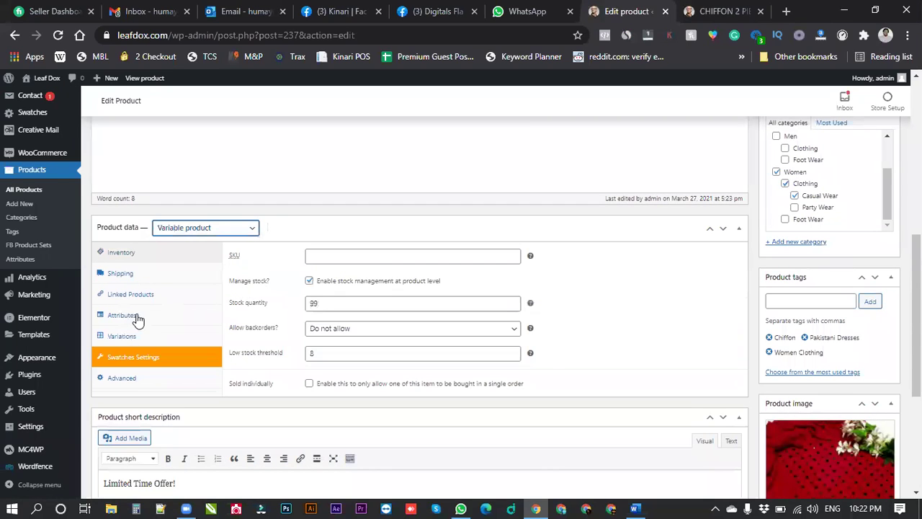
click(201, 320)
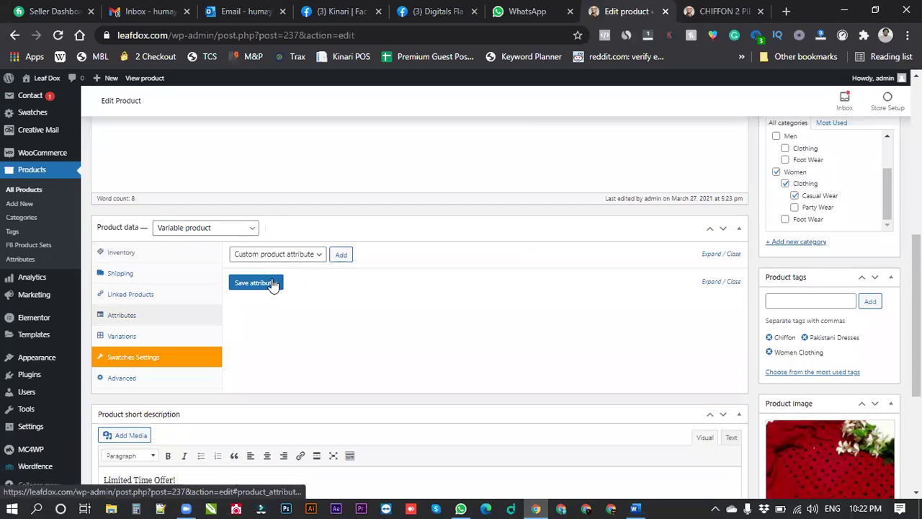
click(288, 258)
key(Escape)
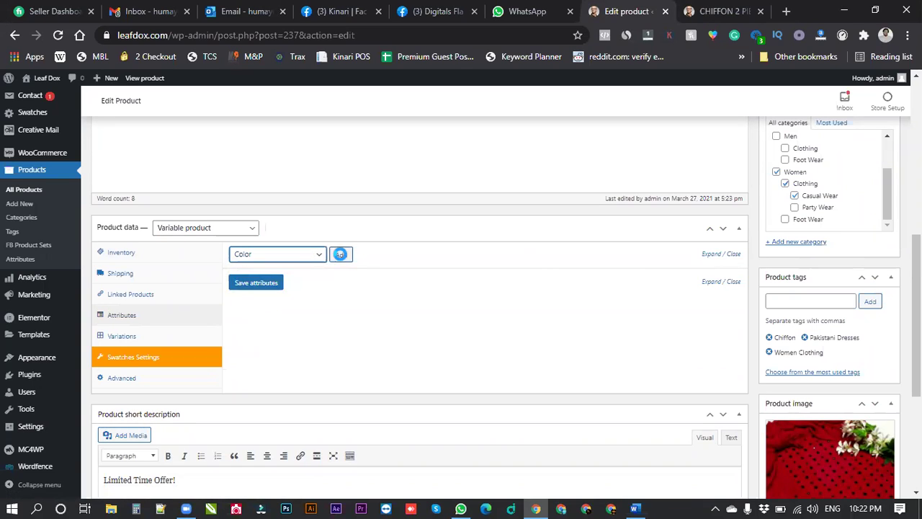
click(342, 255)
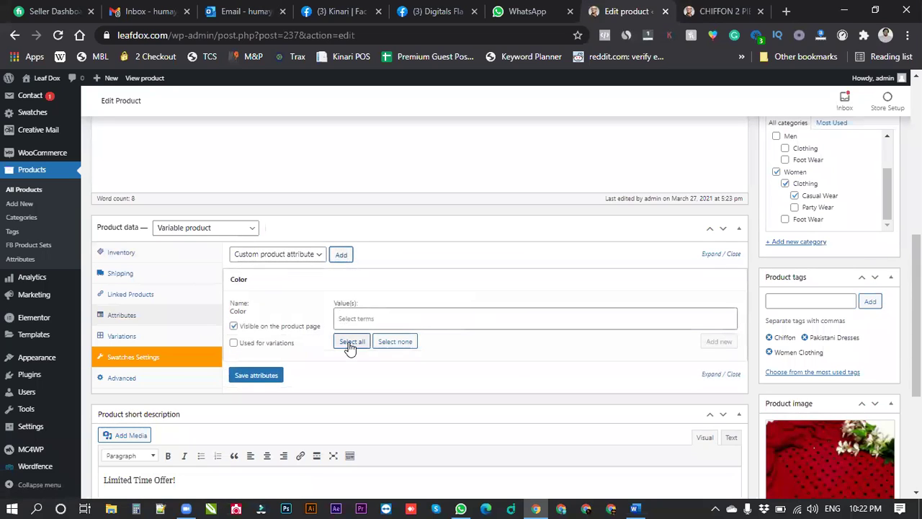
click(351, 343)
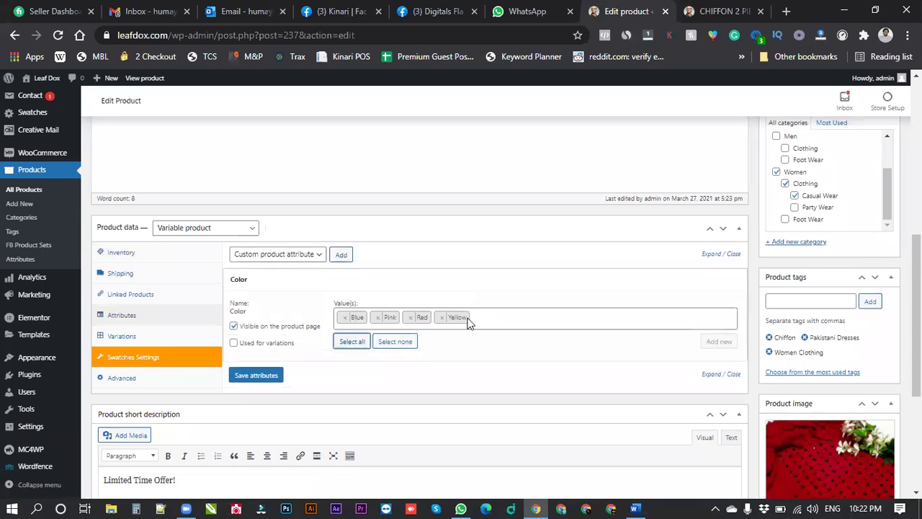
click(247, 345)
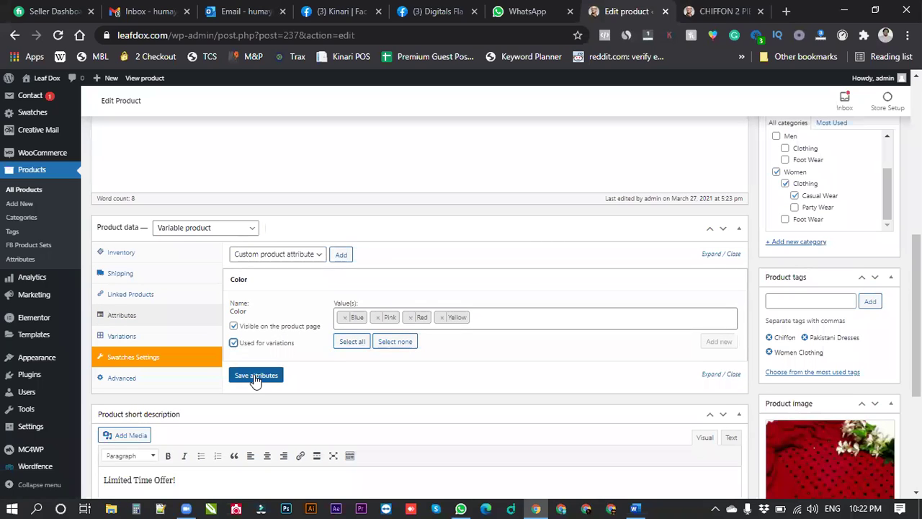
click(256, 376)
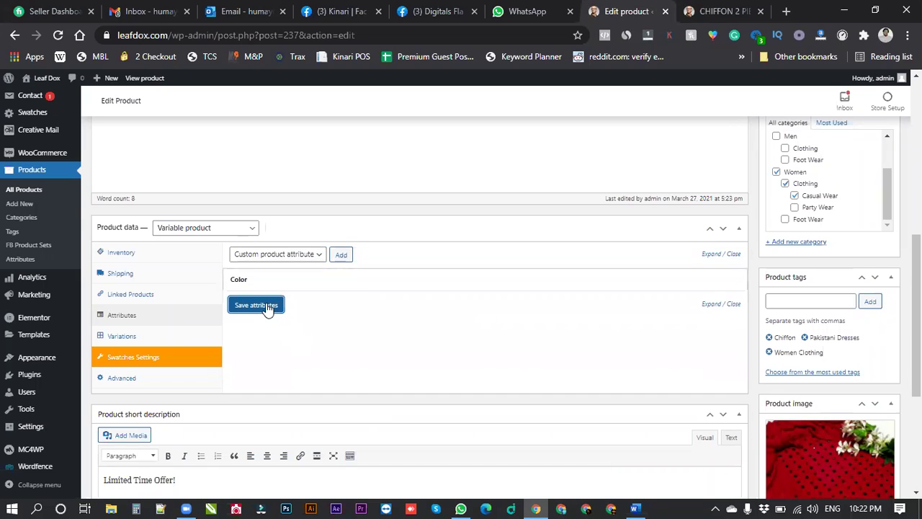
Create variations from all attributes and dismiss the '4 variations added' notice.
click(165, 336)
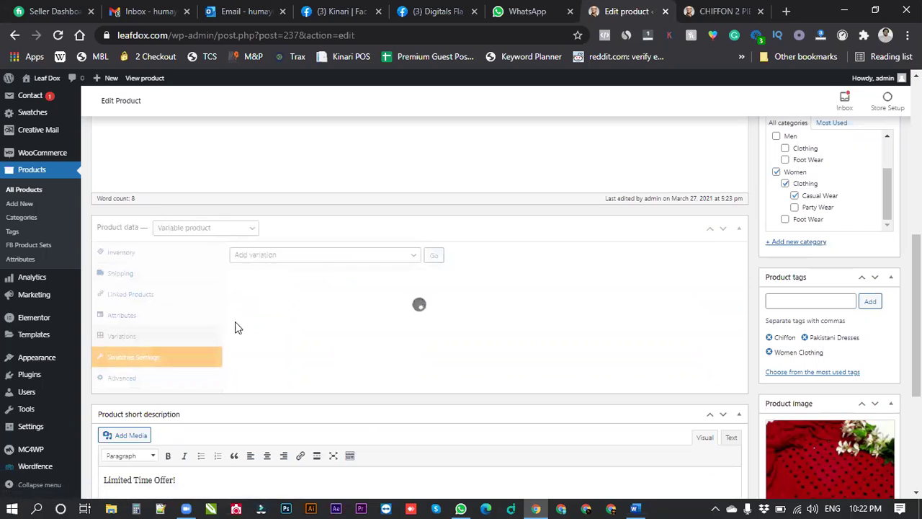
click(312, 261)
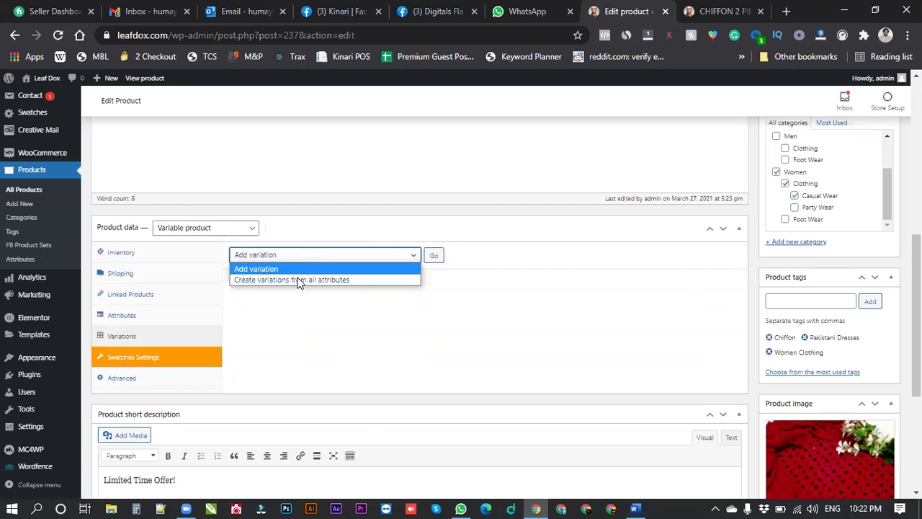
click(303, 279)
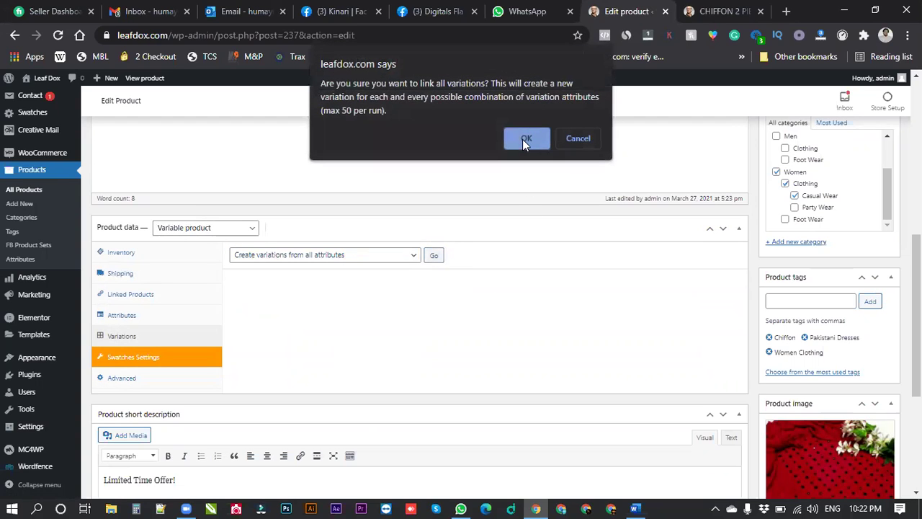
key(Return)
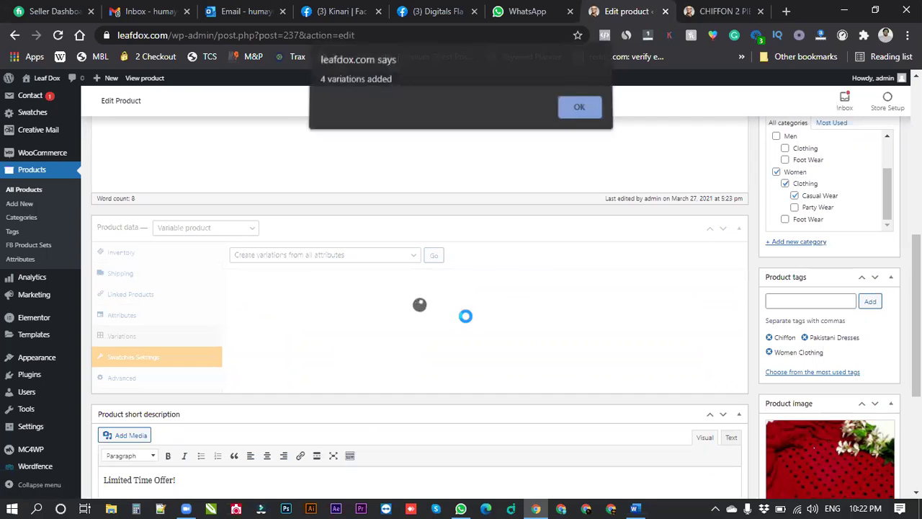
click(587, 116)
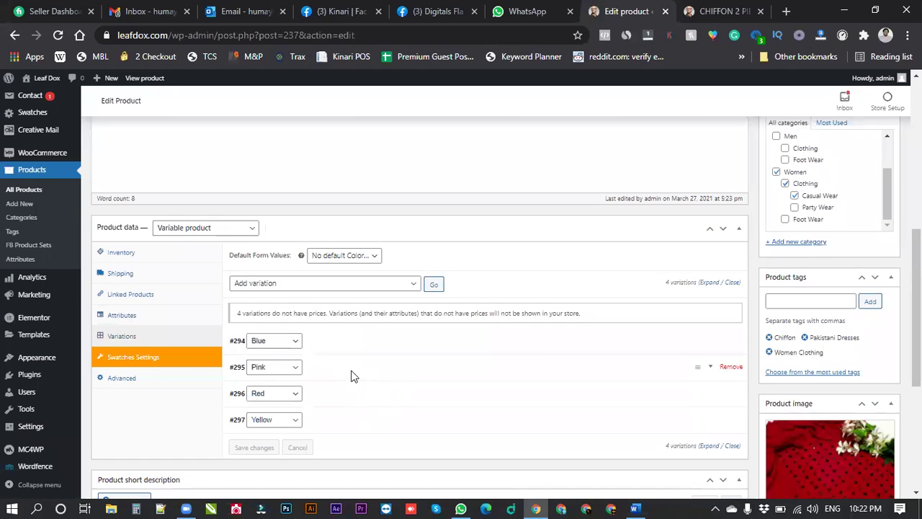
Drag the Red and Yellow variations to the top of the variation list.
scroll(684, 366, down, 1)
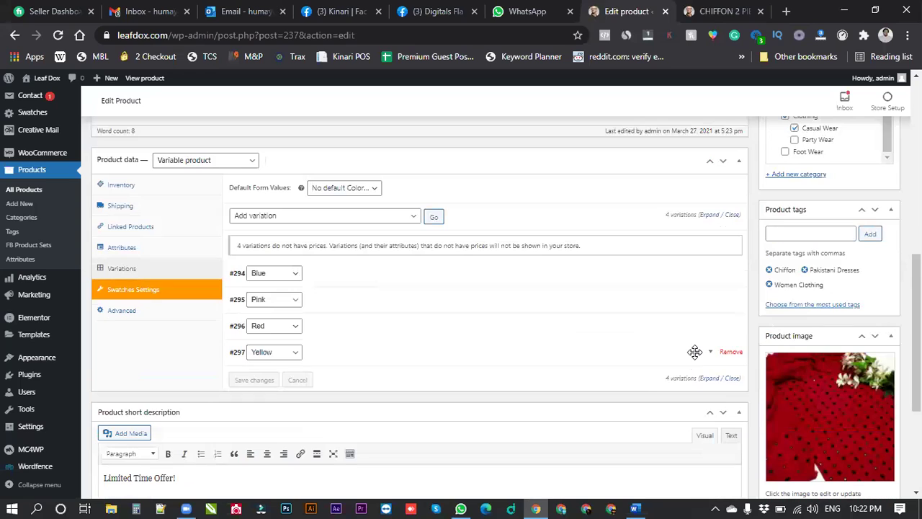
drag(697, 351, 635, 325)
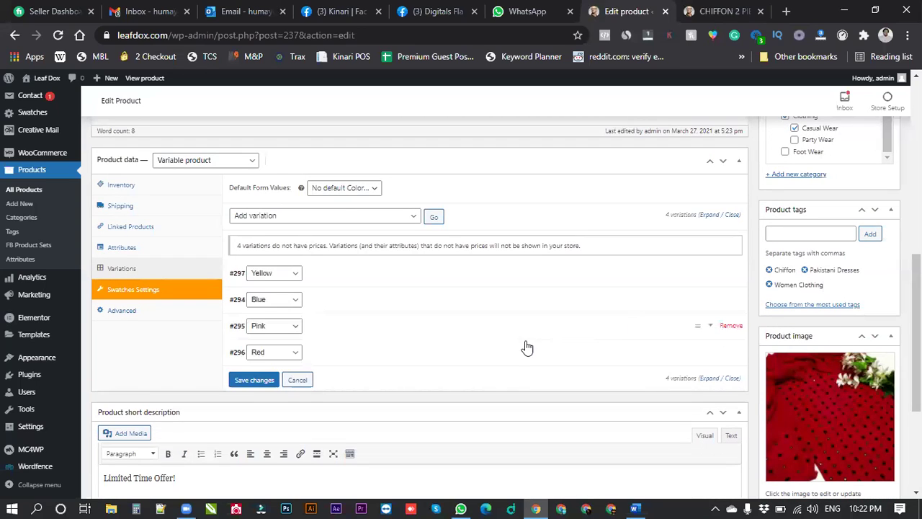
drag(696, 351, 681, 285)
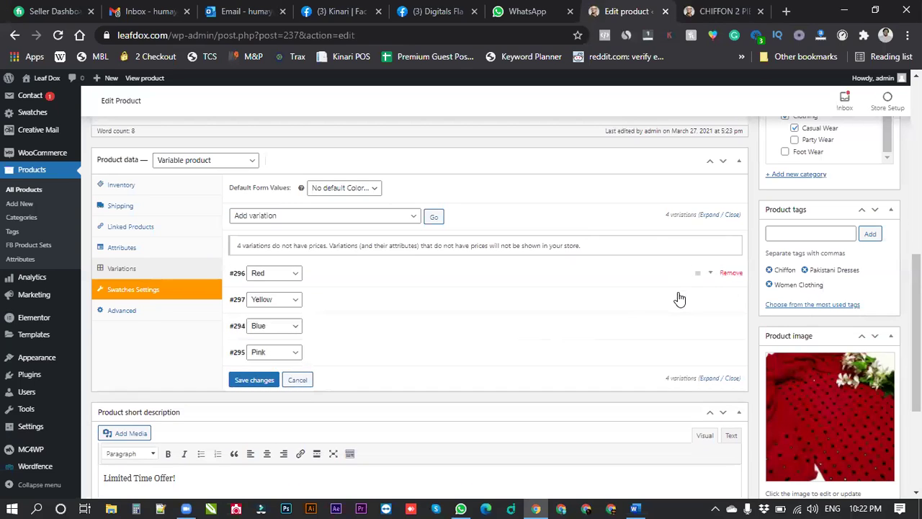
Set the red fabric photo as the Red variation's image.
click(552, 275)
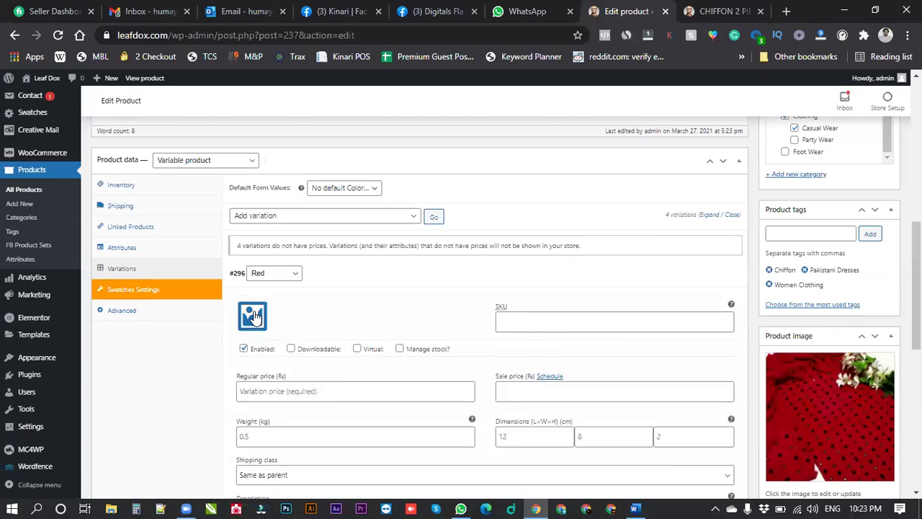
click(253, 315)
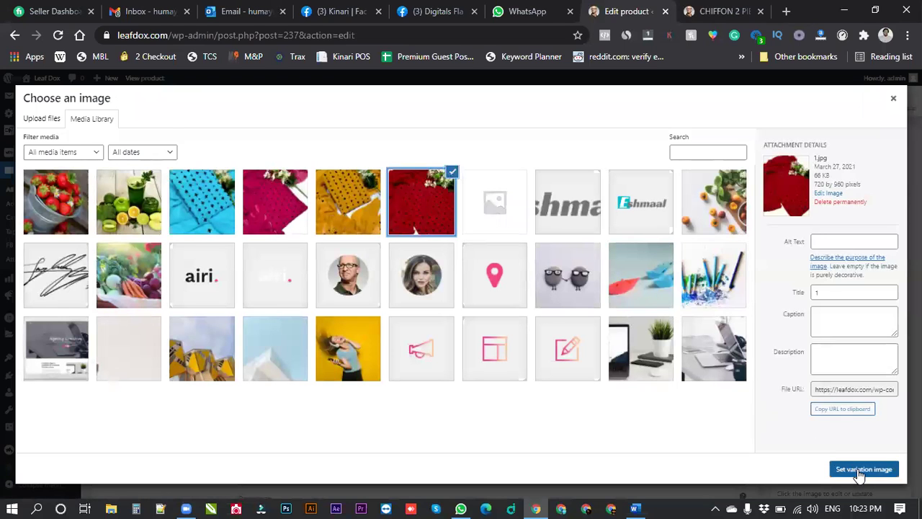
click(864, 470)
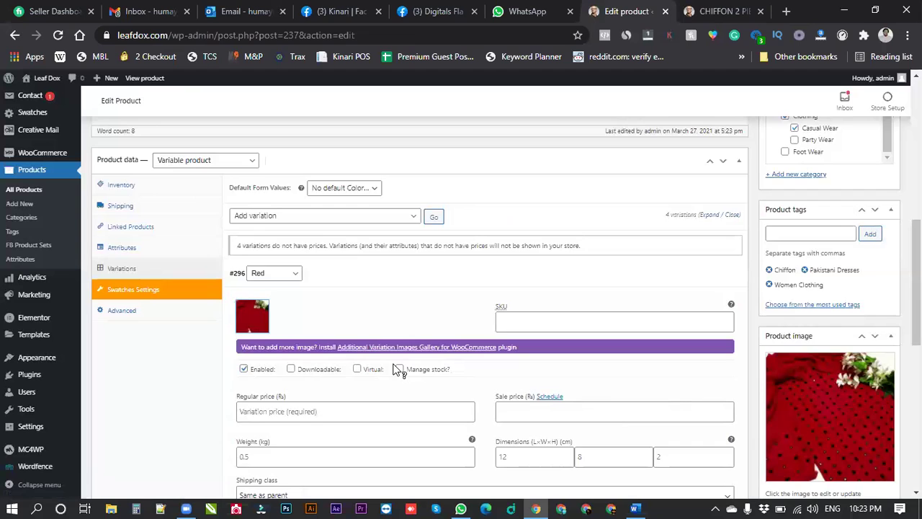
scroll(404, 369, down, 2)
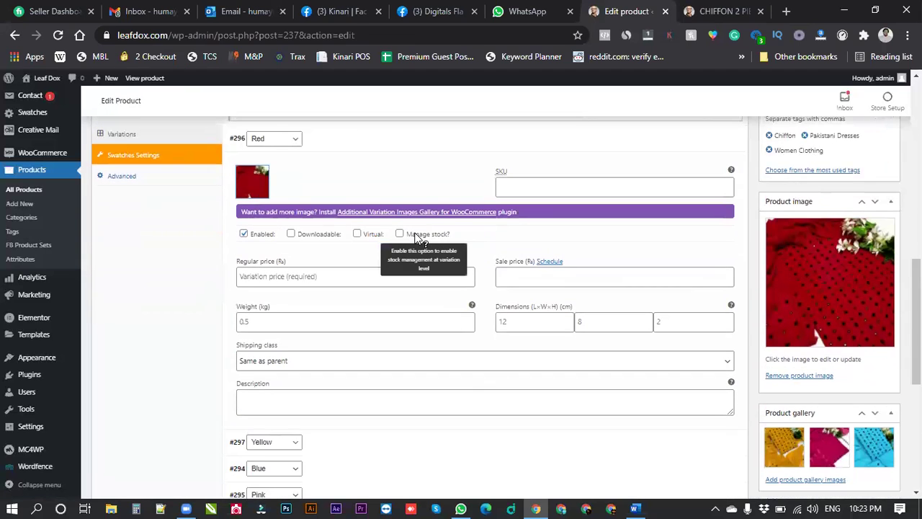
Enable stock management for Red with regular price 2250, sale price 2050 and stock 15.
click(417, 236)
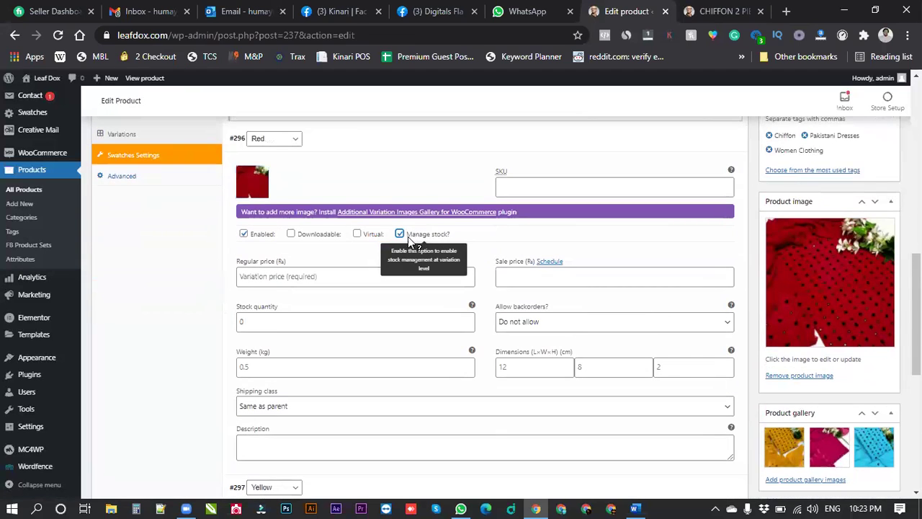
click(274, 278)
text(2250)
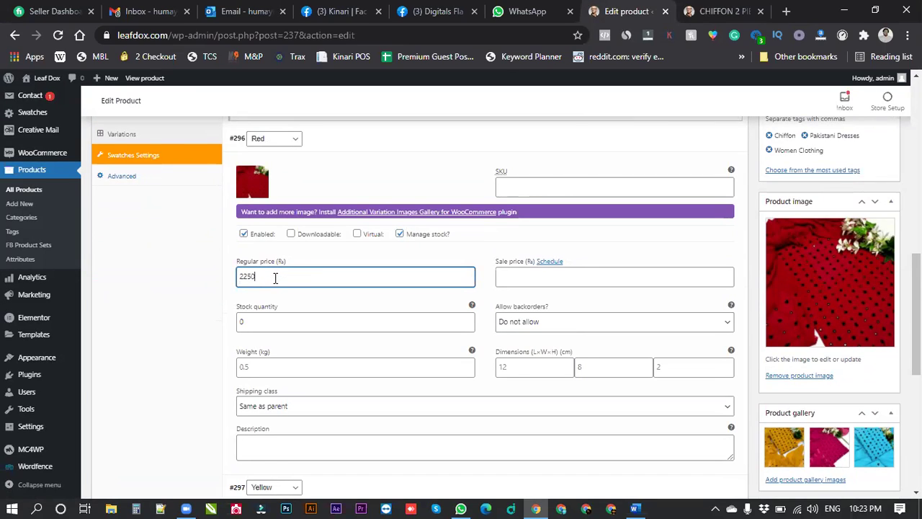
key(Tab)
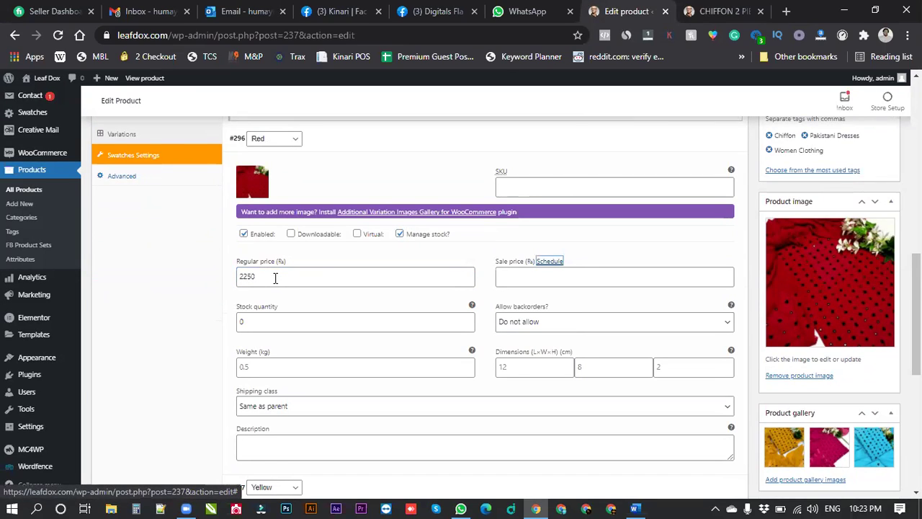
click(521, 279)
text(2050)
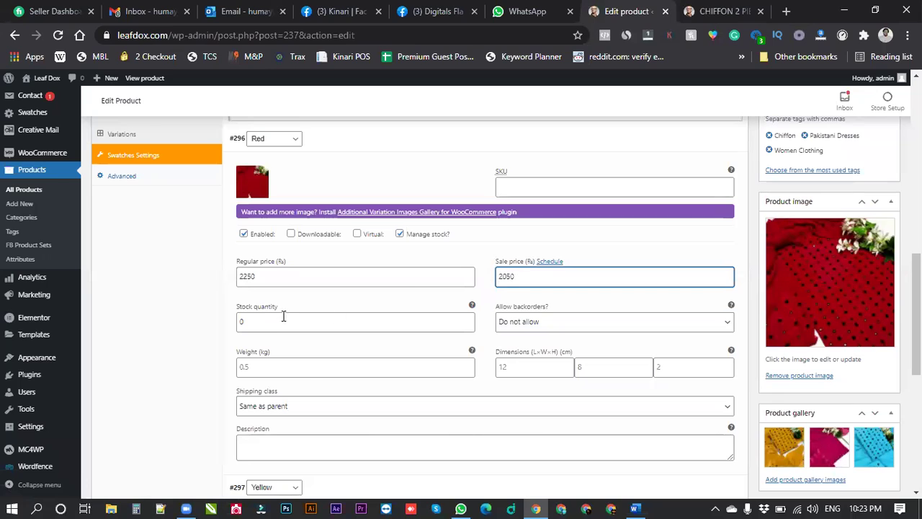
double_click(275, 323)
text(15)
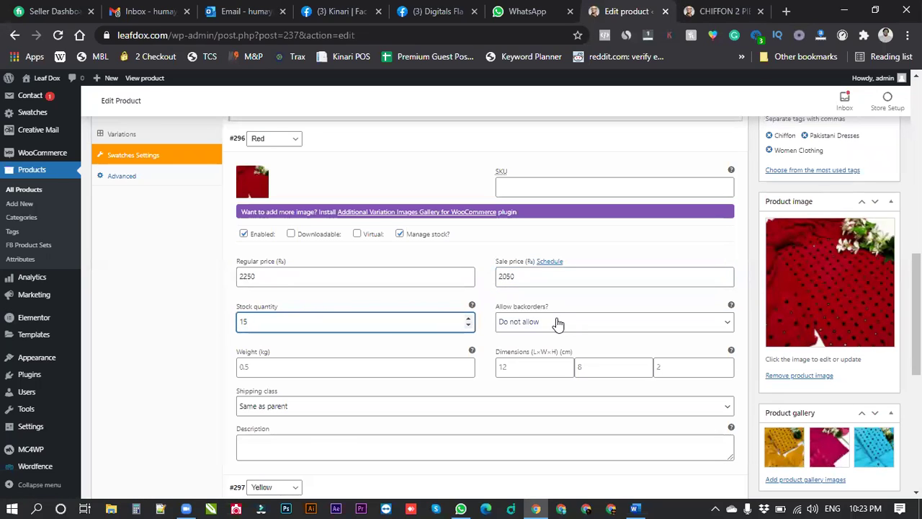
scroll(430, 353, down, 3)
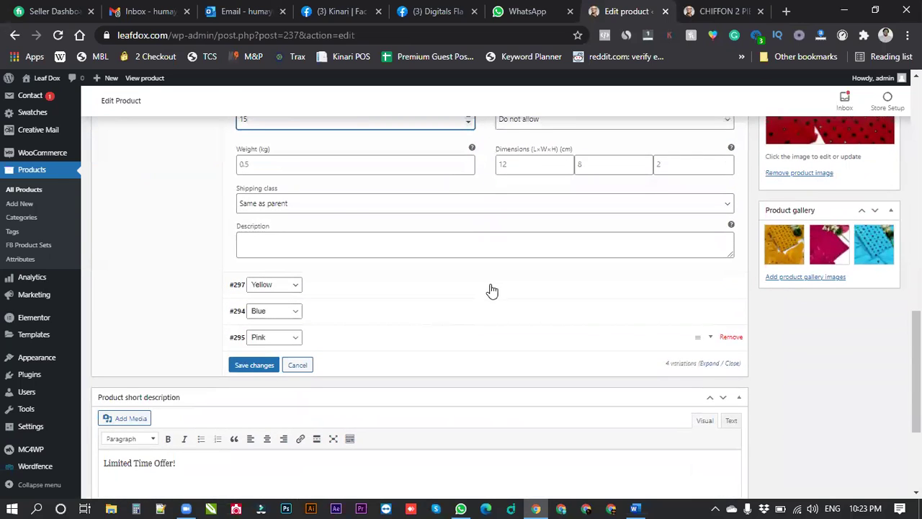
Set up Yellow with its photo, managed stock, regular price 2500, sale price 2250 and stock 15.
click(401, 283)
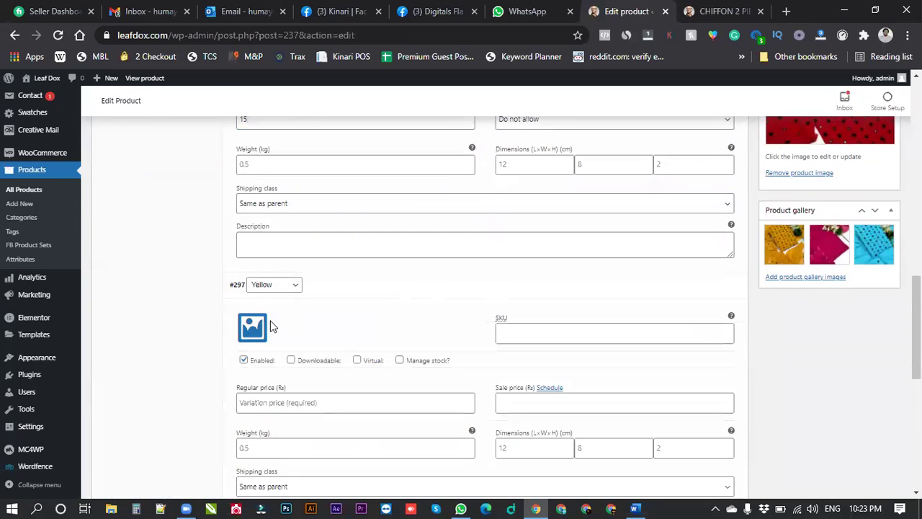
click(252, 326)
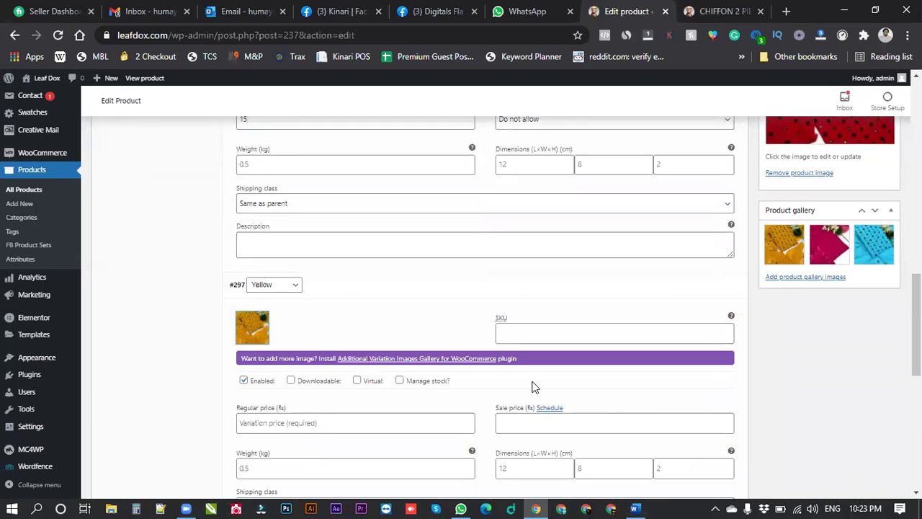
click(417, 382)
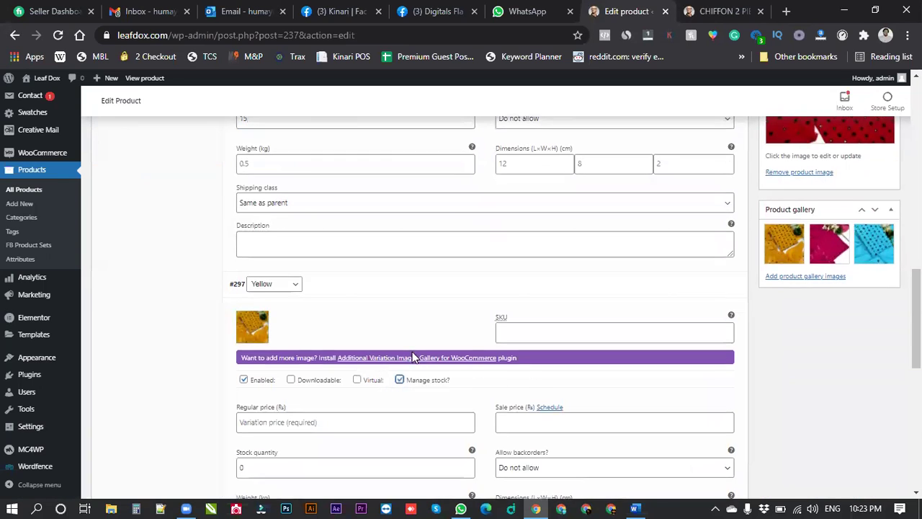
scroll(323, 287, down, 2)
click(324, 288)
text(2500)
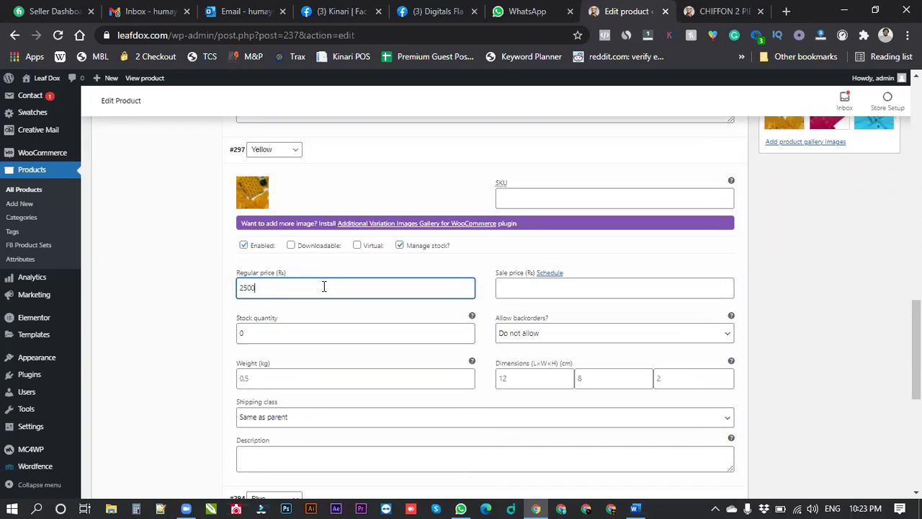
key(Tab)
key(Tab)
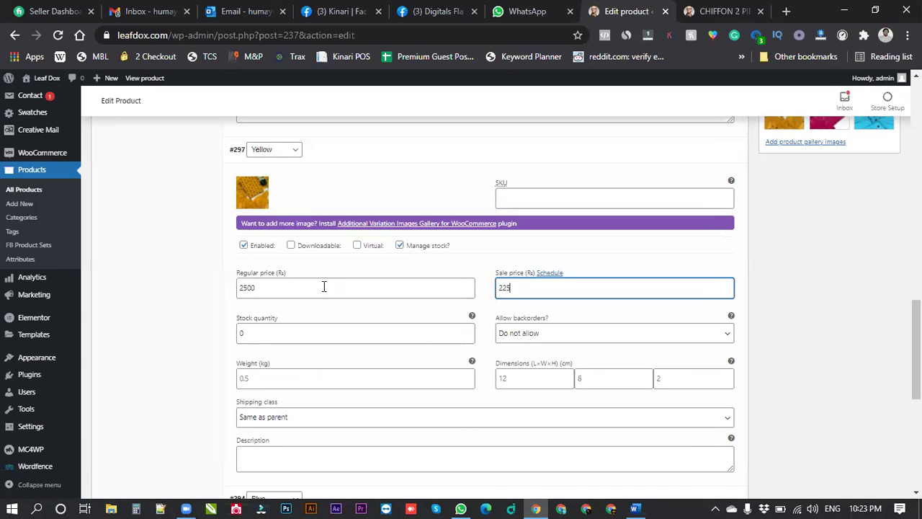
key(Tab)
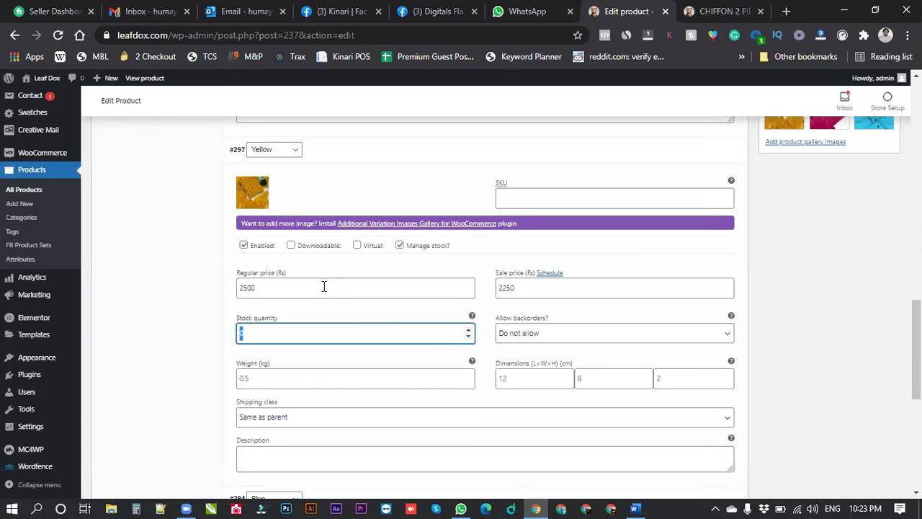
text(15)
scroll(397, 305, down, 5)
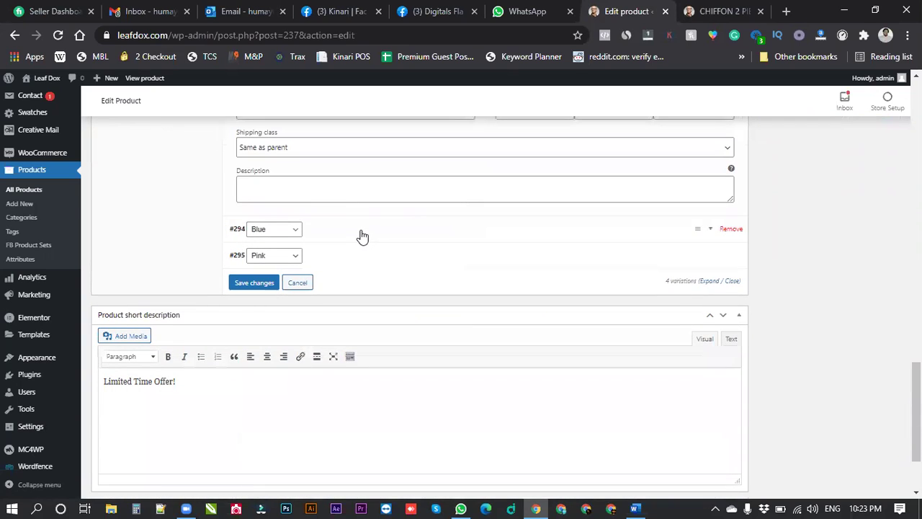
Set the blue fabric photo as the Blue variation's image.
click(362, 237)
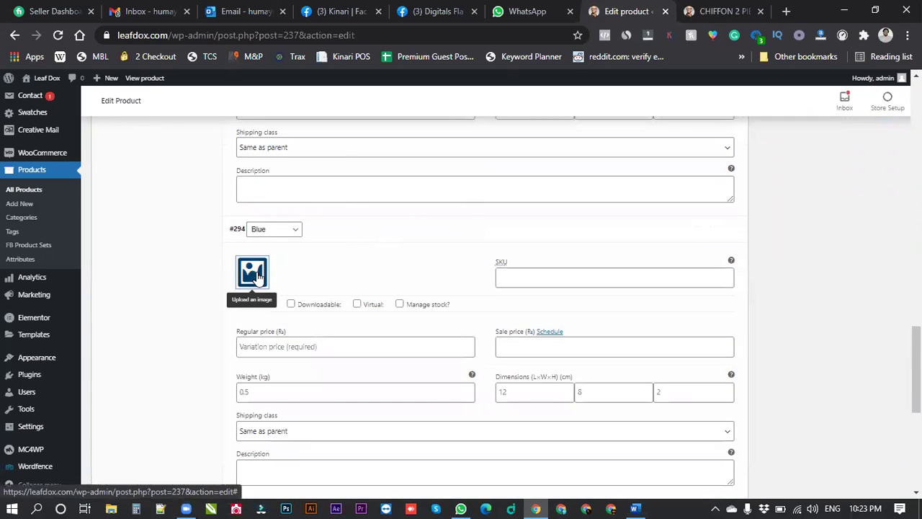
click(259, 278)
click(209, 219)
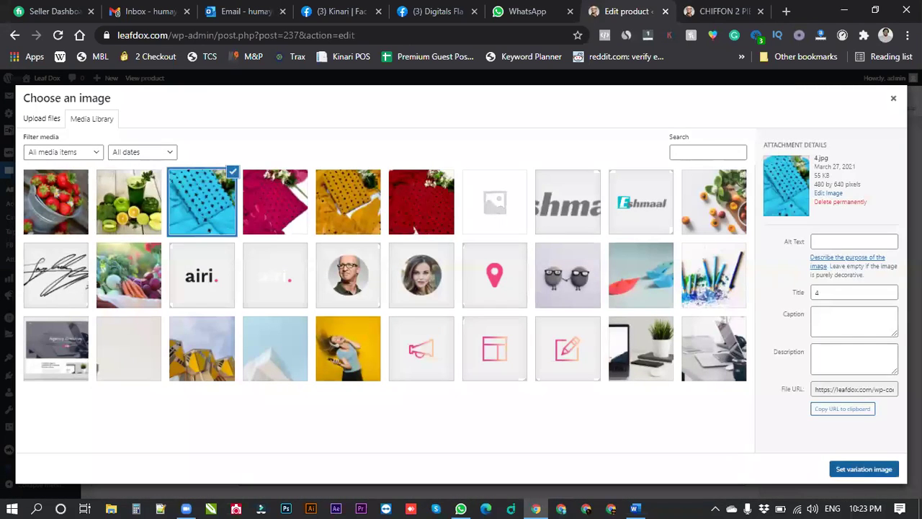
click(854, 471)
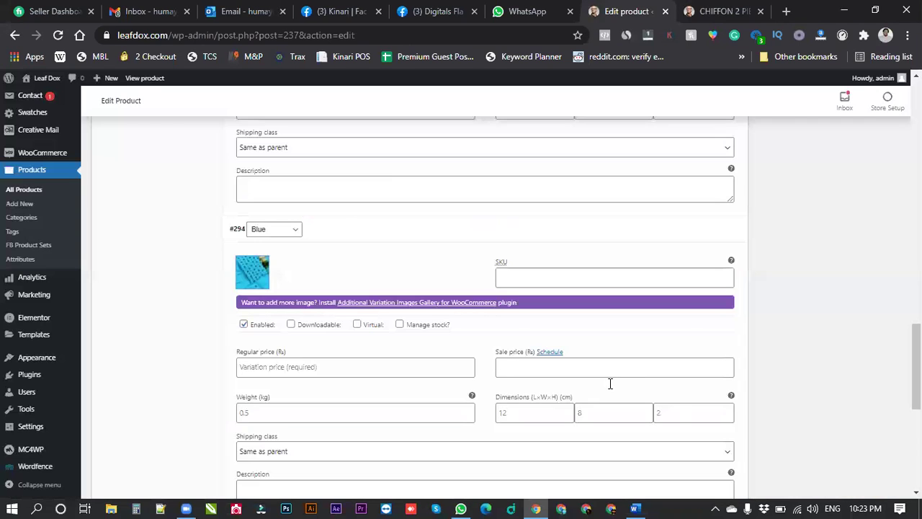
Enable stock management for Blue with regular price 2750, sale price 2500 and a stock quantity.
click(418, 325)
click(279, 367)
text(275)
key(Tab)
key(Tab)
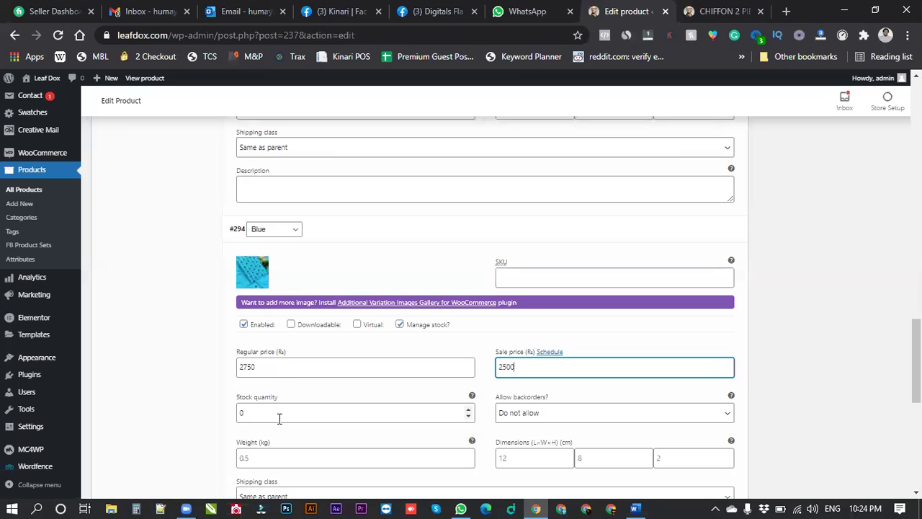
key(Tab)
text(1)
scroll(386, 298, down, 5)
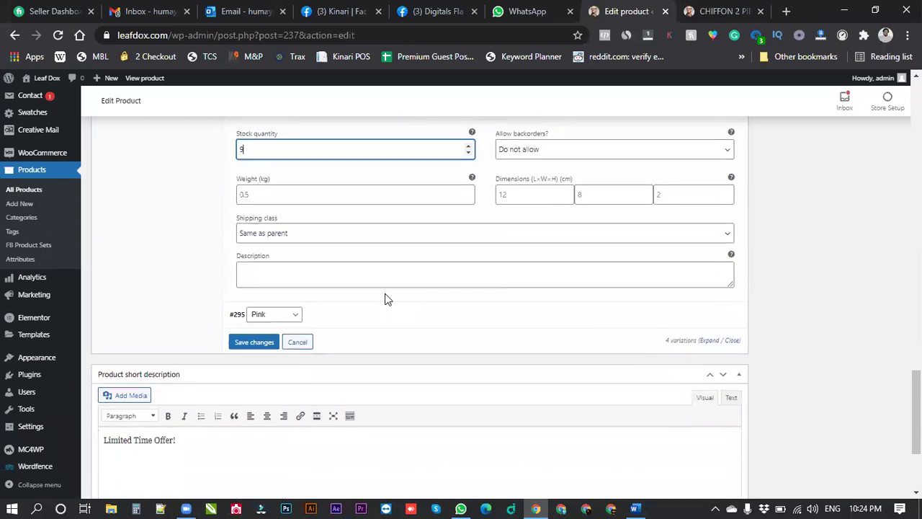
Set the pink fabric photo as the Pink variation's image.
click(353, 248)
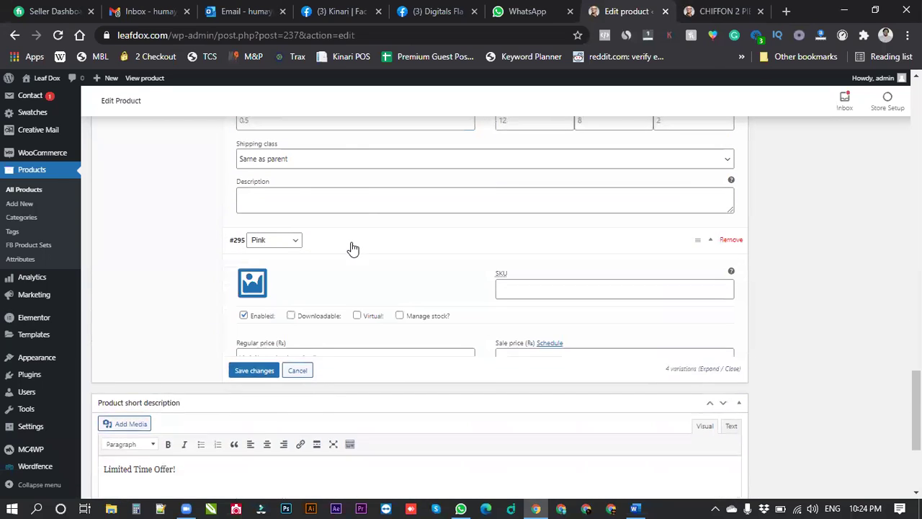
click(252, 282)
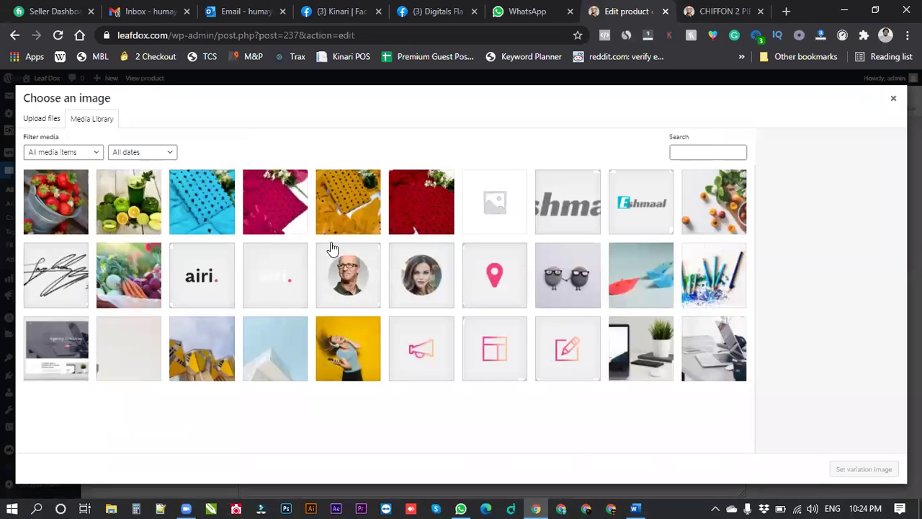
click(276, 212)
click(867, 467)
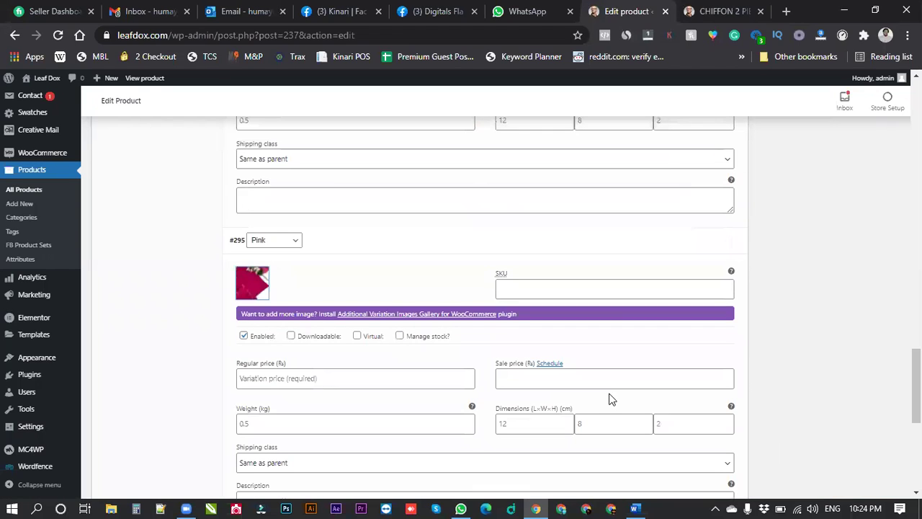
Enable stock management for Pink with regular price 3000, sale price 2750 and stock 5.
click(414, 339)
click(329, 376)
text(3000)
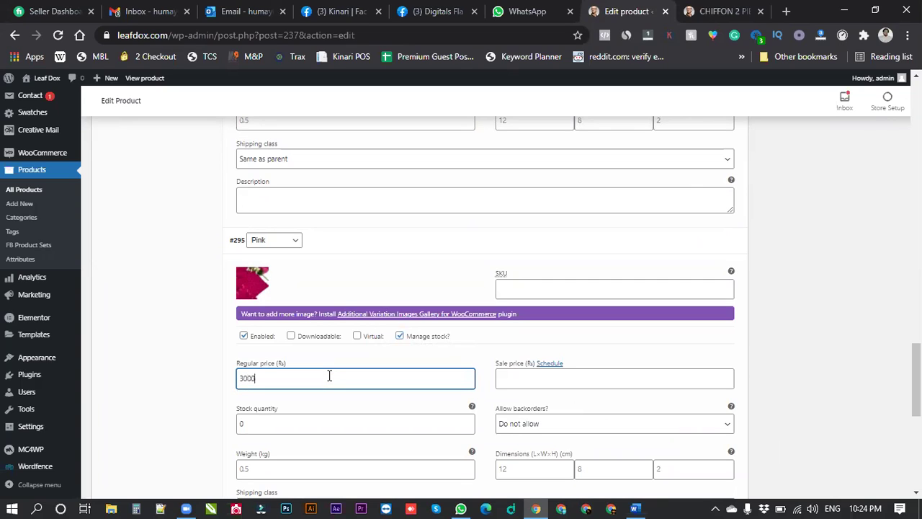
key(Tab)
key(Tab)
text(2)
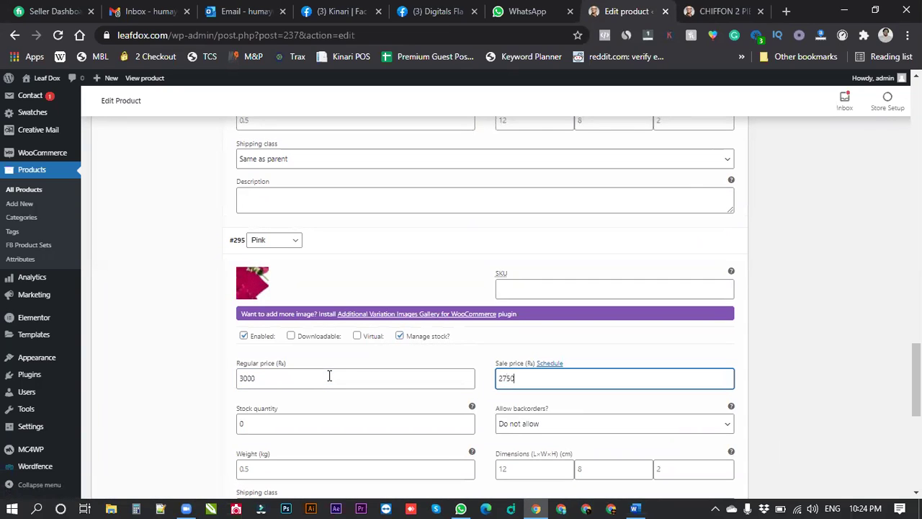
key(Tab)
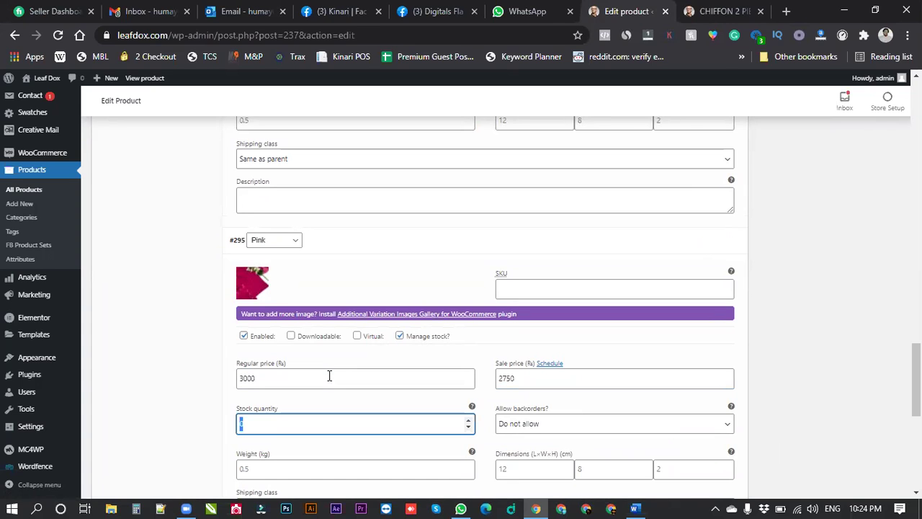
text(5)
scroll(444, 295, down, 4)
scroll(444, 295, down, 1)
Save the variation changes and update the CHIFFON 2 PIECE SUIT product.
click(257, 254)
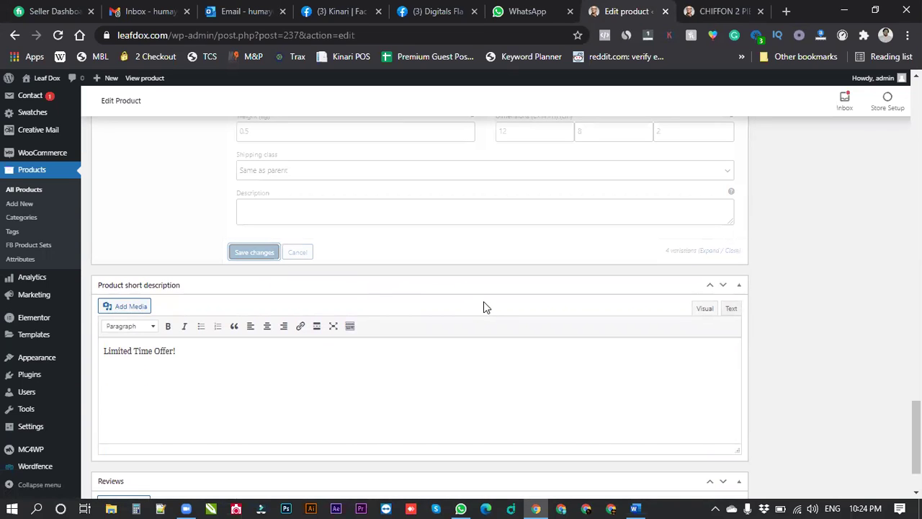
scroll(576, 296, up, 1)
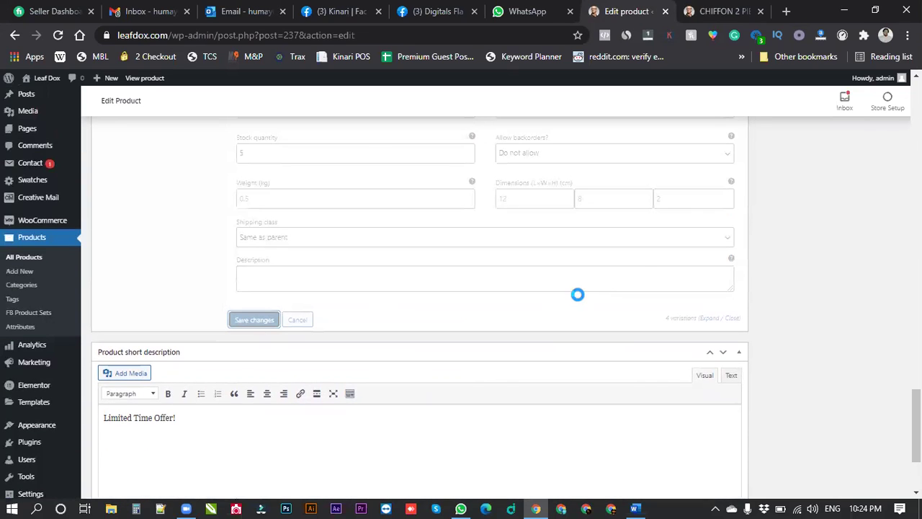
scroll(771, 284, up, 6)
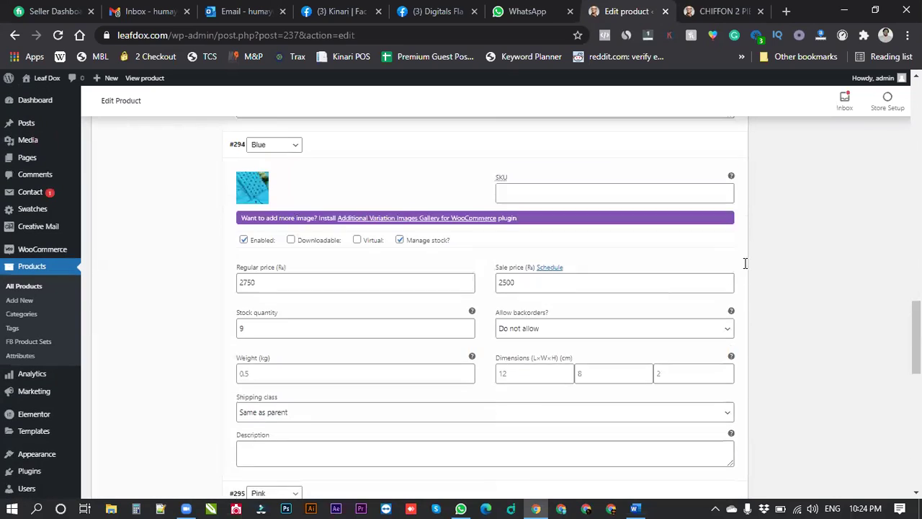
scroll(805, 301, up, 5)
scroll(875, 268, down, 1)
click(877, 270)
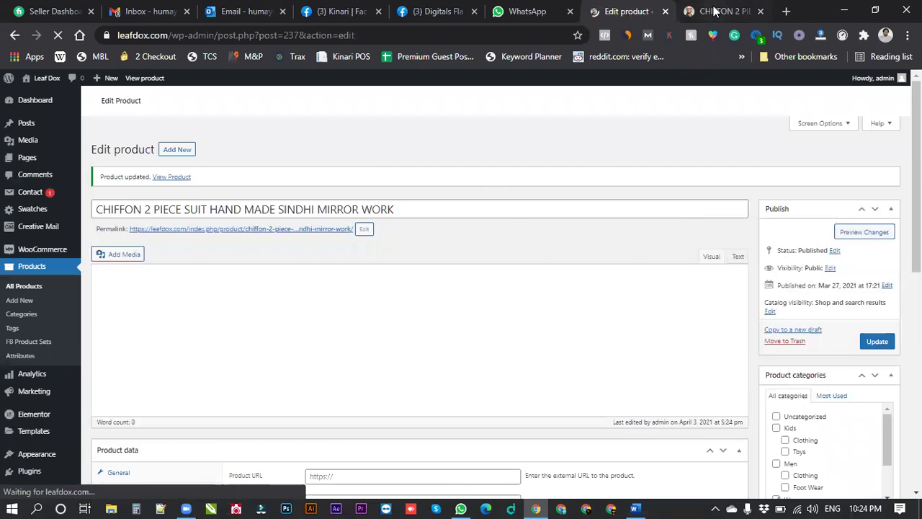
Switch to the live chiffon suit page and reload it.
click(714, 10)
scroll(498, 296, up, 3)
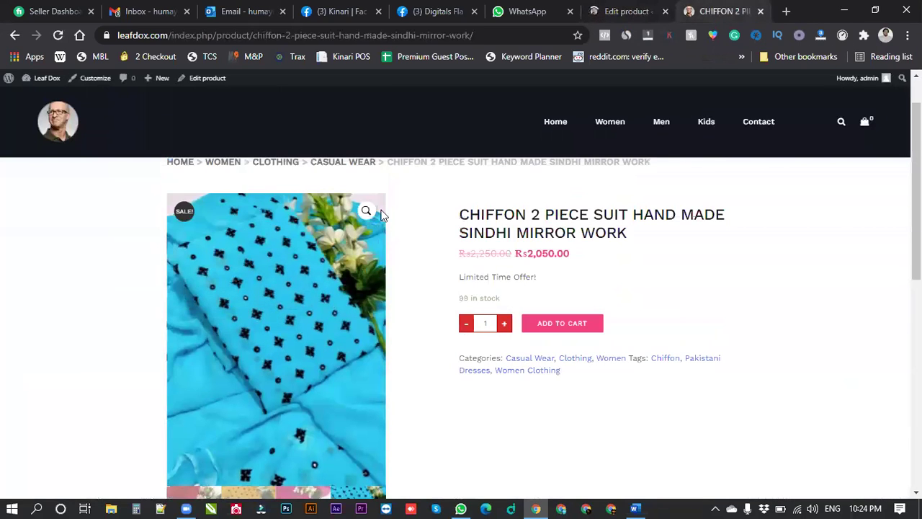
click(57, 34)
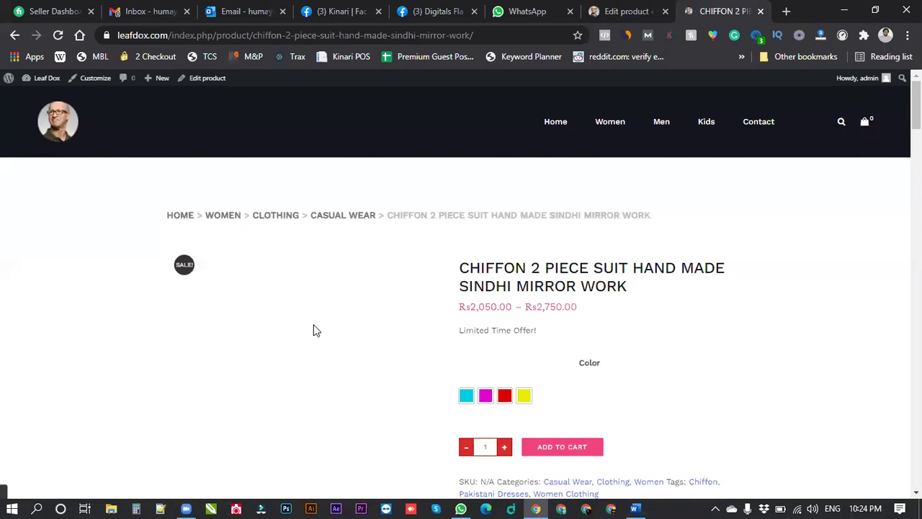
scroll(617, 348, down, 1)
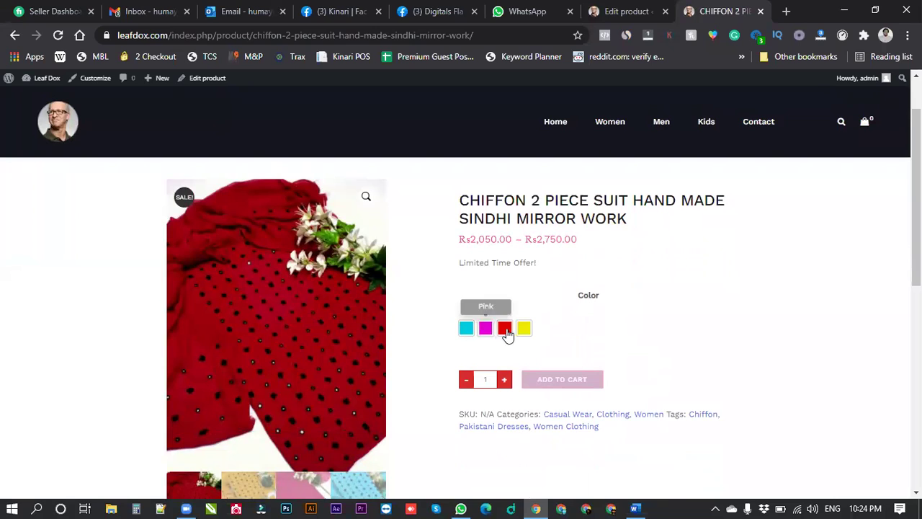
Check the Blue, Pink, Red and Yellow swatches' images and prices, ending on Yellow at Rs2,250.00.
click(466, 330)
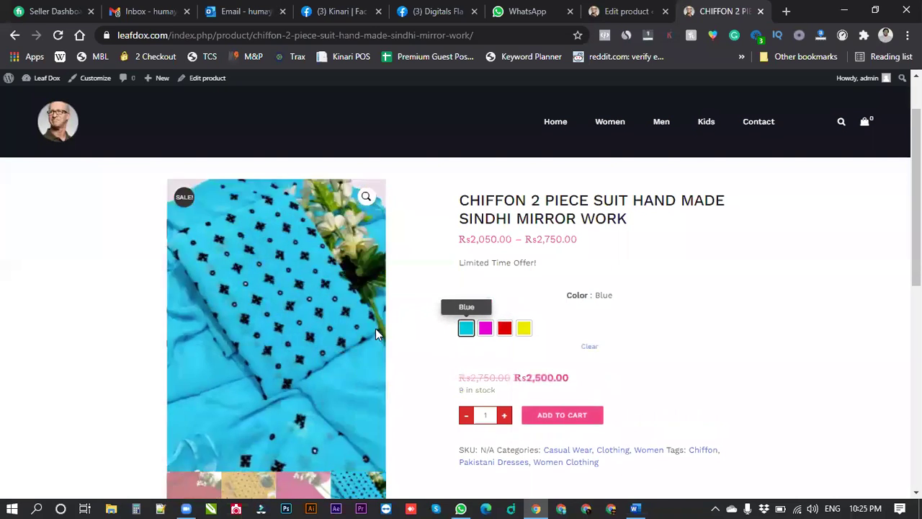
click(485, 330)
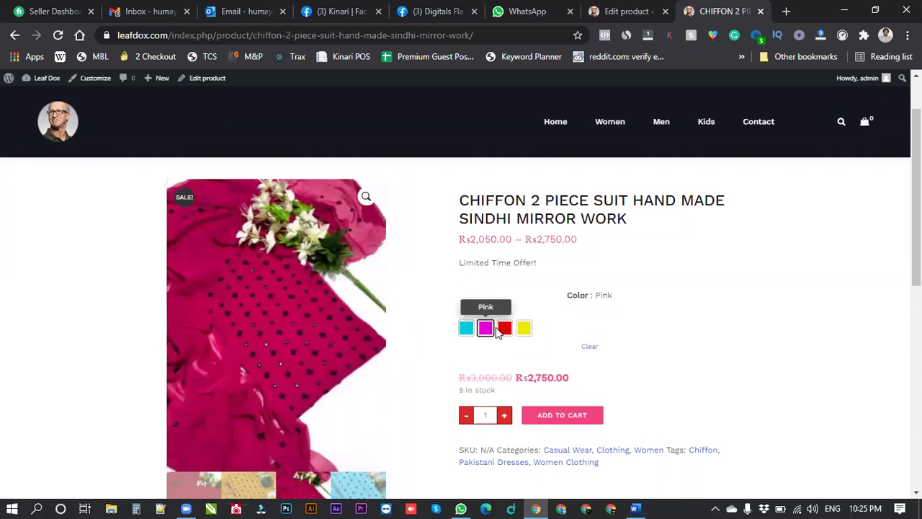
click(504, 332)
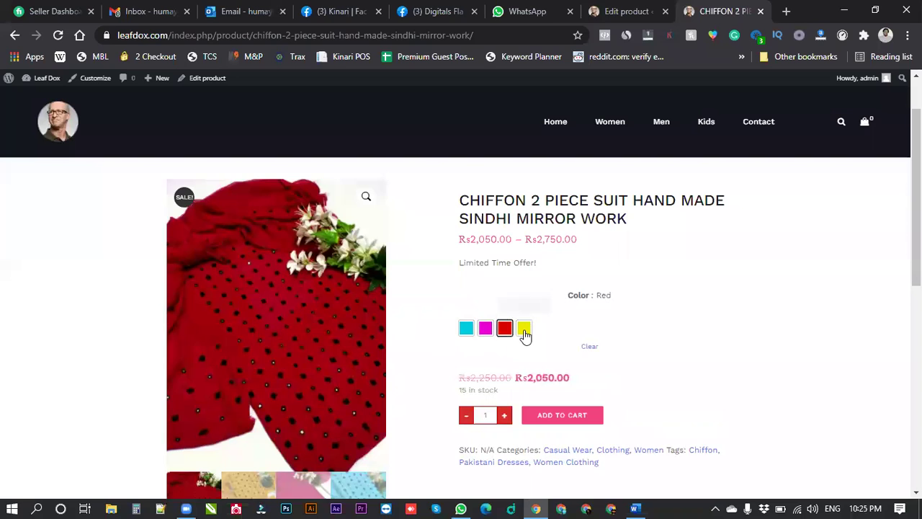
click(525, 333)
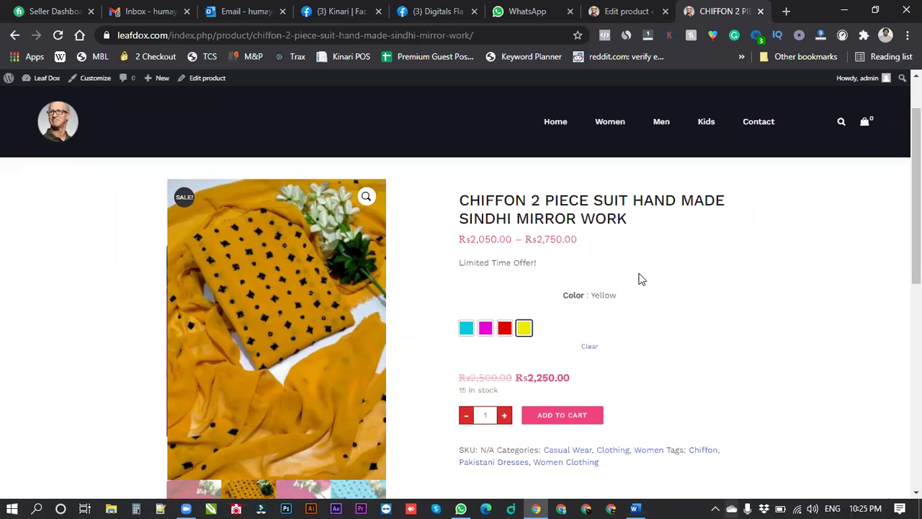
Switch to advance.doc in Word and scroll through the document.
key(alt+Tab)
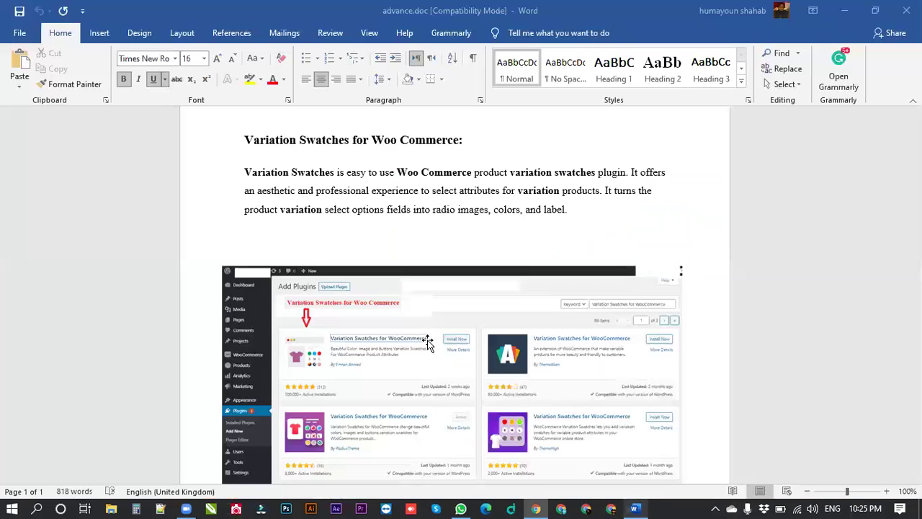
scroll(438, 307, down, 1)
scroll(437, 308, down, 10)
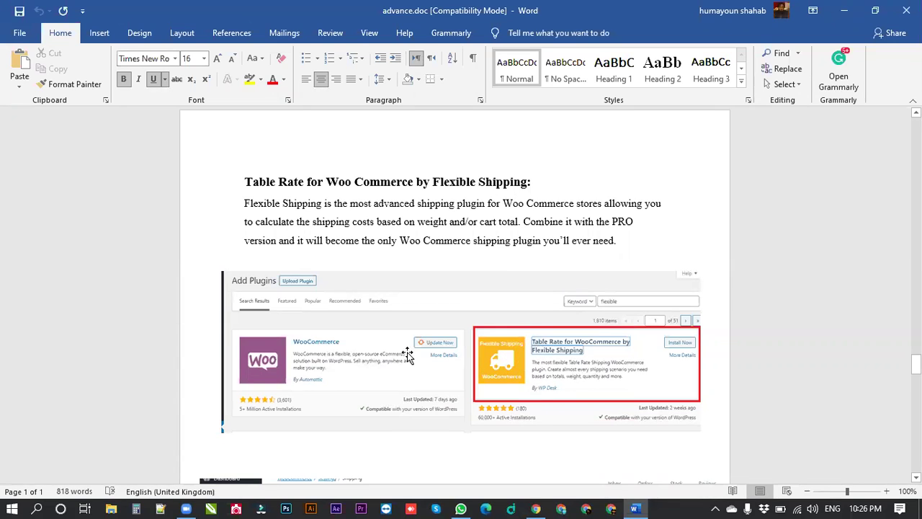
scroll(407, 352, down, 5)
scroll(416, 348, down, 15)
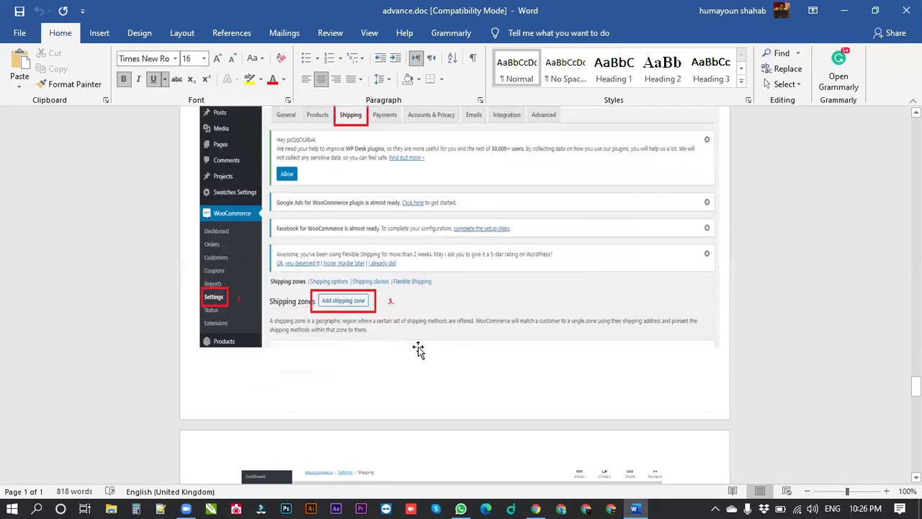
scroll(426, 331, down, 15)
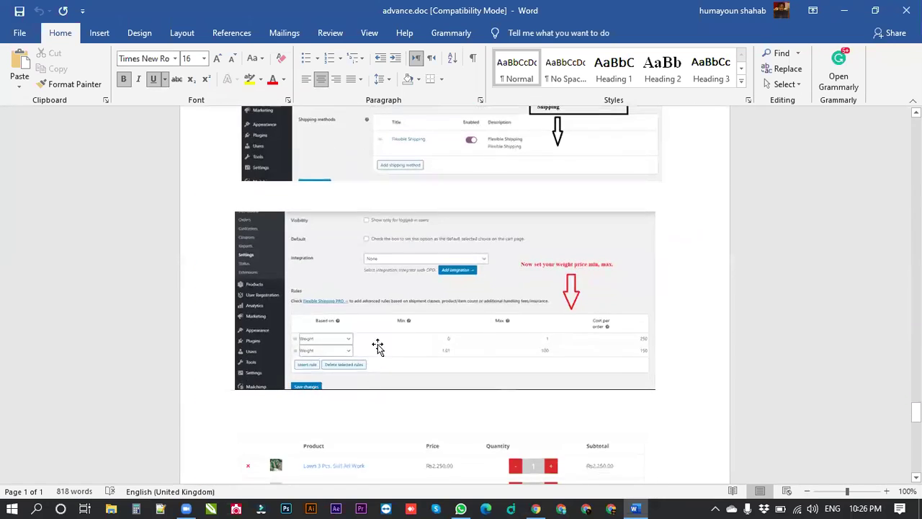
scroll(377, 344, down, 15)
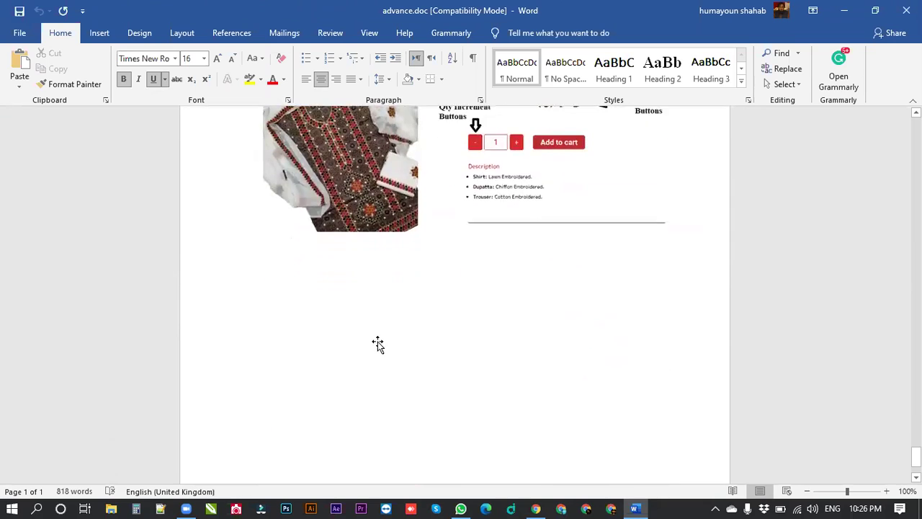
Close advance.doc and quit Microsoft Word entirely.
key(ctrl+w)
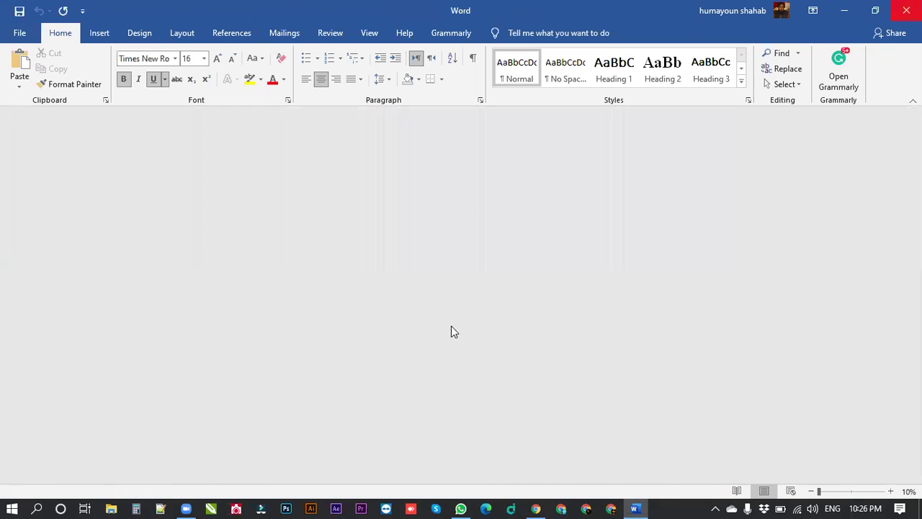
key(alt+Tab)
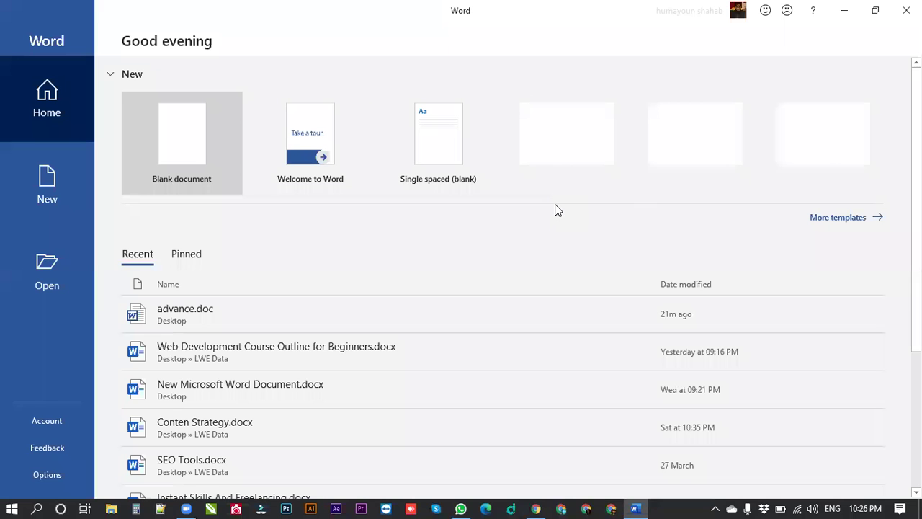
key(Escape)
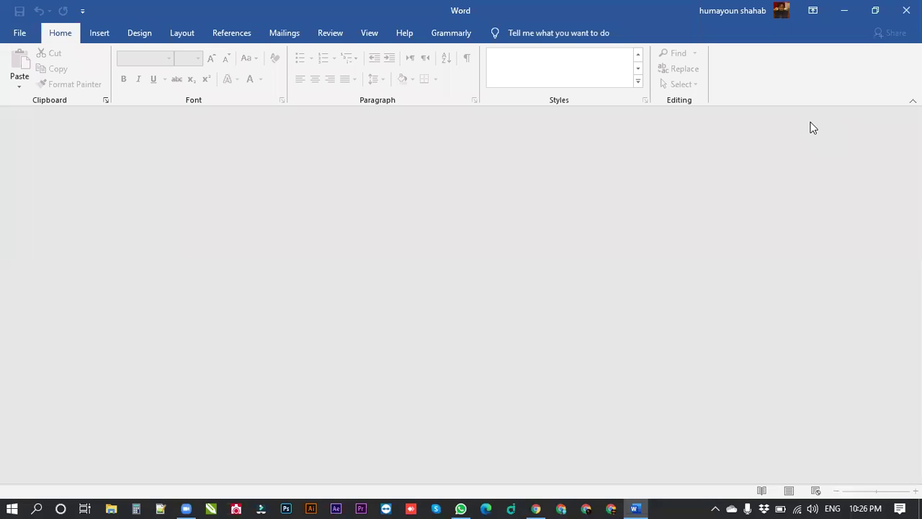
key(alt+F4)
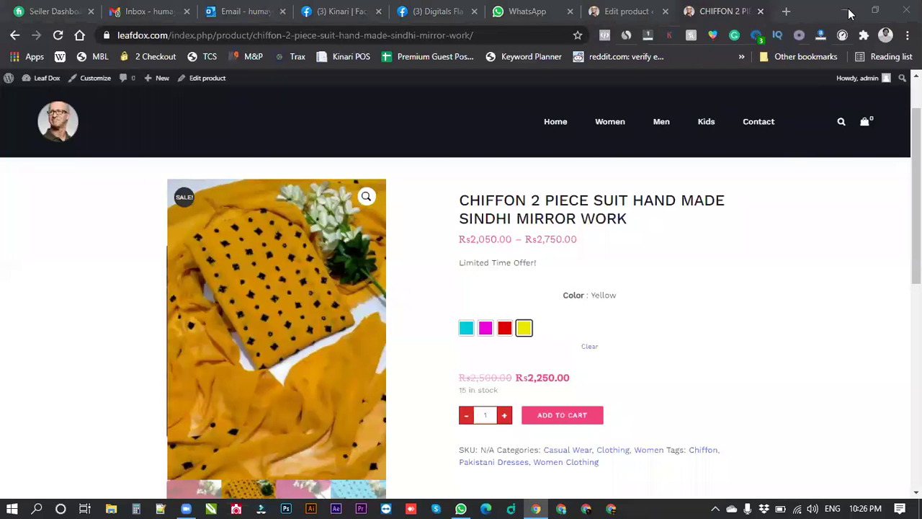
Send advance.doc from the desktop to the LWE: B#41 WEB DEVELOPMENT WhatsApp group.
click(845, 11)
click(460, 509)
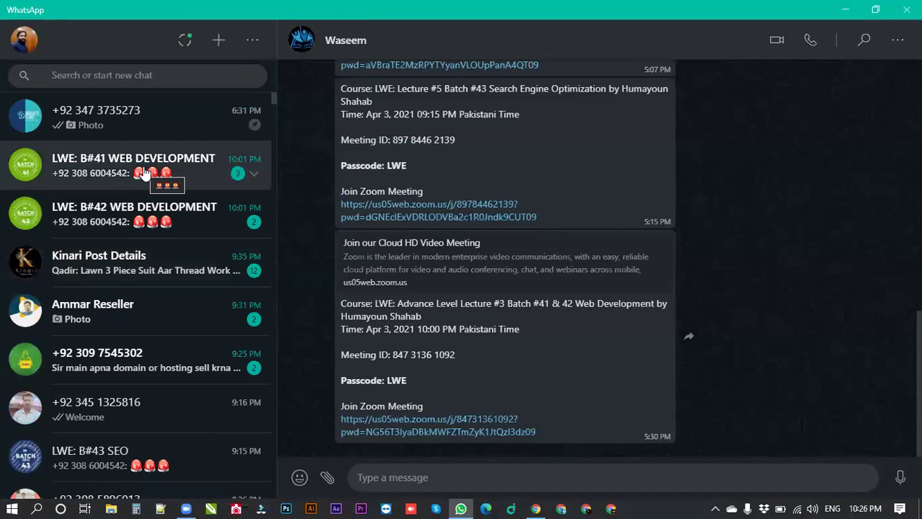
click(144, 173)
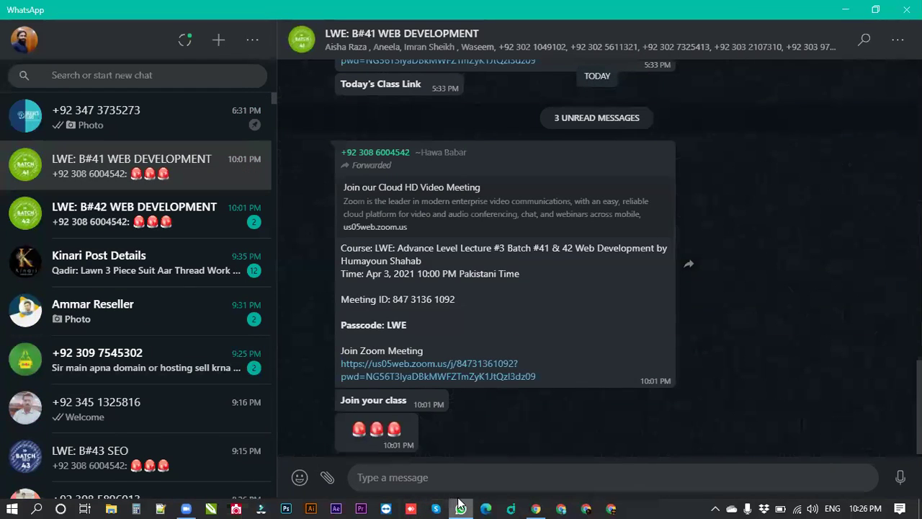
click(461, 509)
click(379, 112)
drag(463, 459, 585, 342)
click(875, 410)
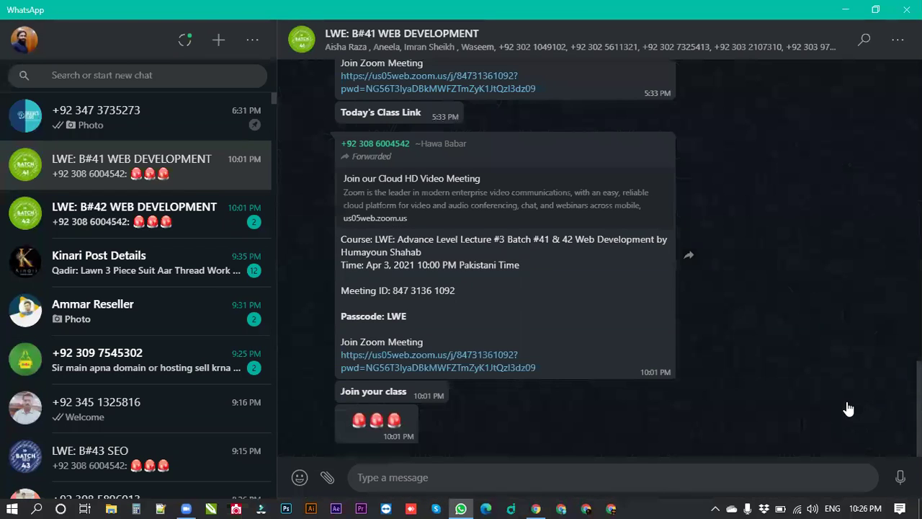
Send advance.doc to the LWE: B#42 WEB DEVELOPMENT group and minimize WhatsApp.
click(184, 227)
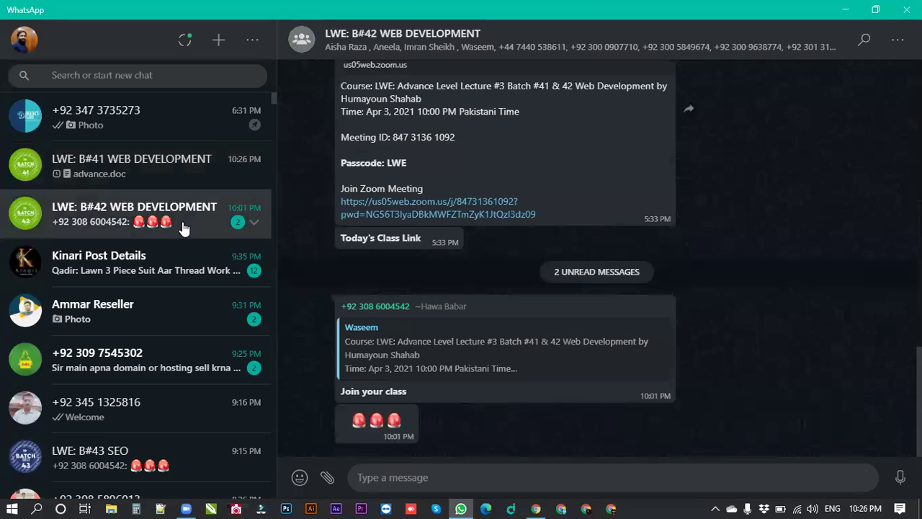
click(461, 509)
drag(380, 111, 463, 503)
drag(845, 441, 864, 425)
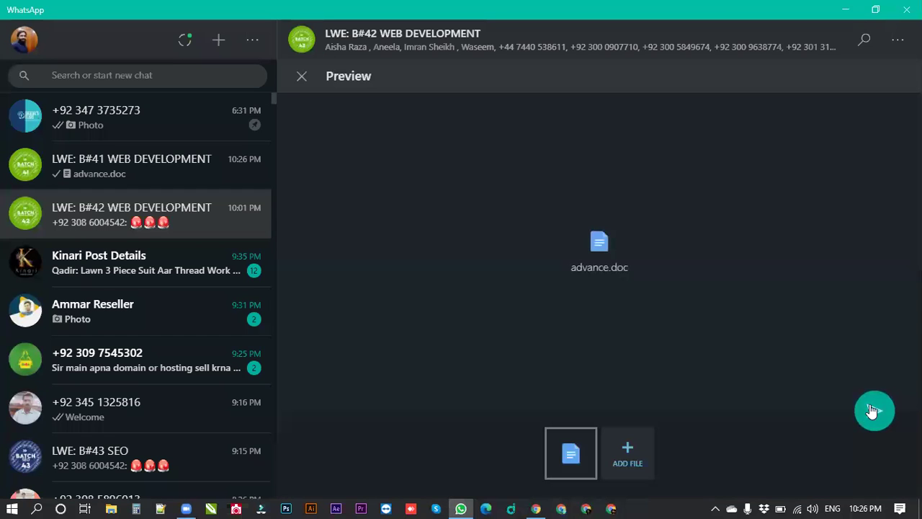
click(875, 408)
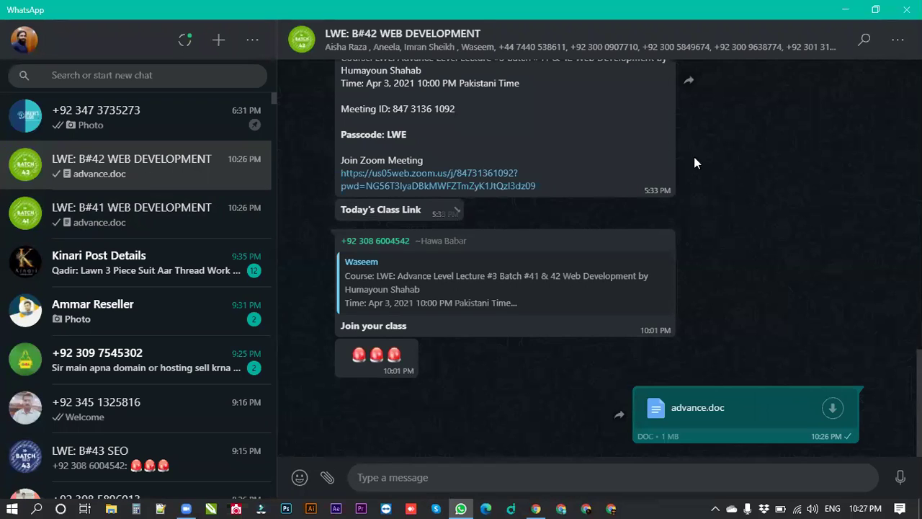
click(845, 10)
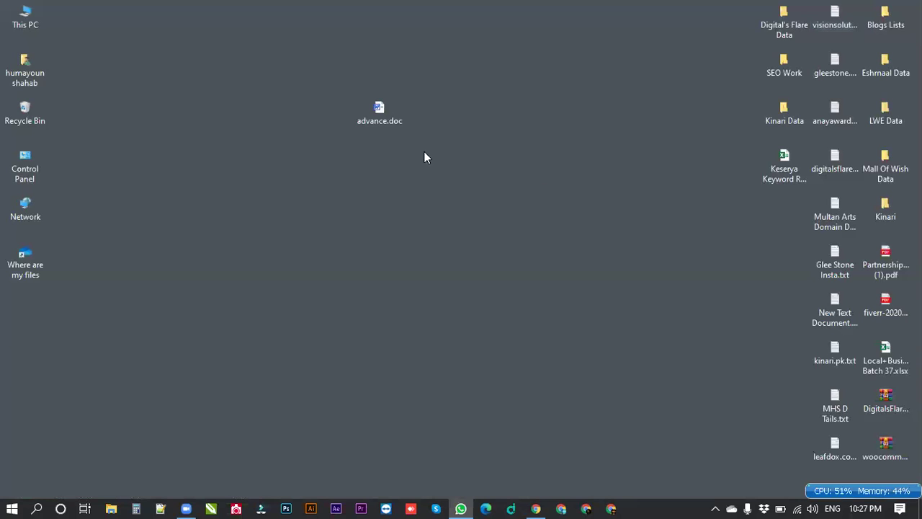
Return to the chiffon product's edit page in Chrome and open the Appearance Customizer.
click(534, 504)
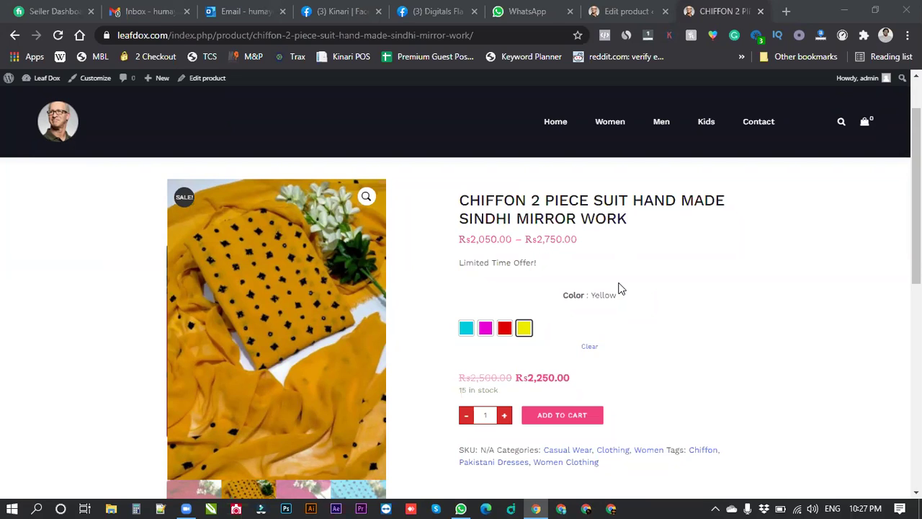
click(628, 10)
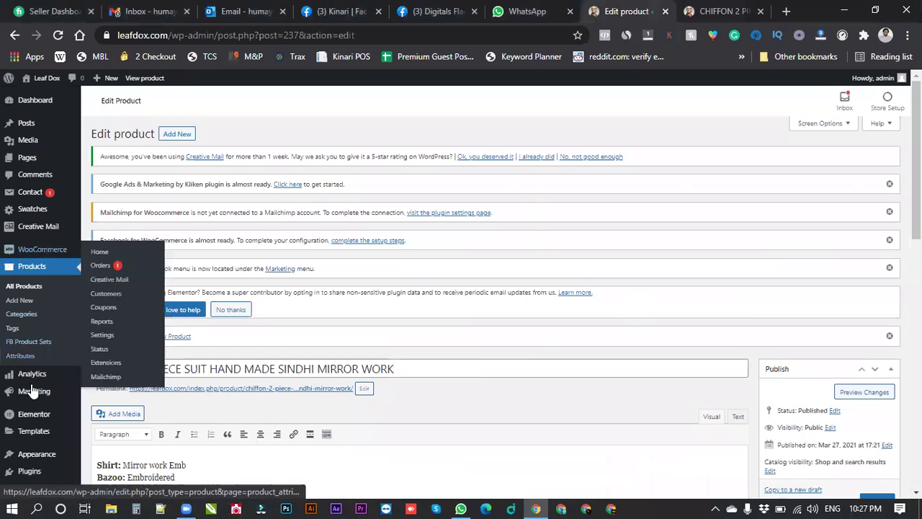
mouse_move(38, 461)
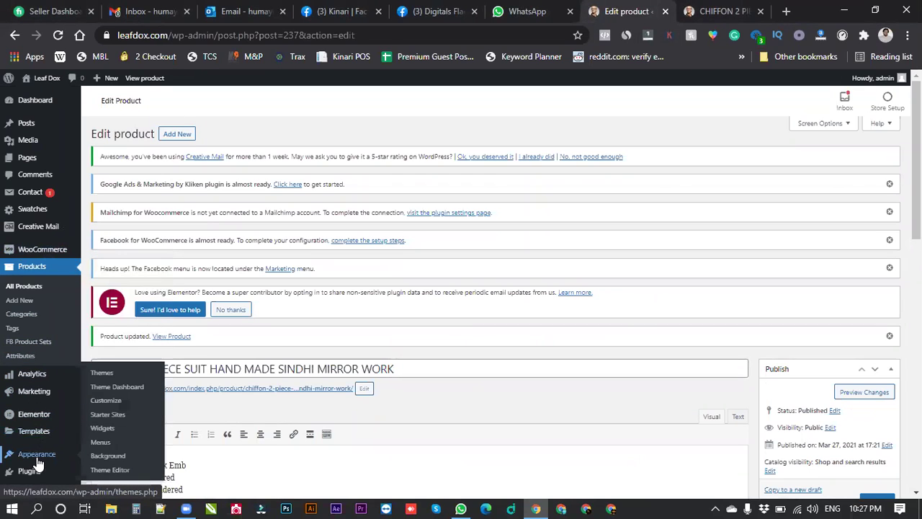
click(105, 401)
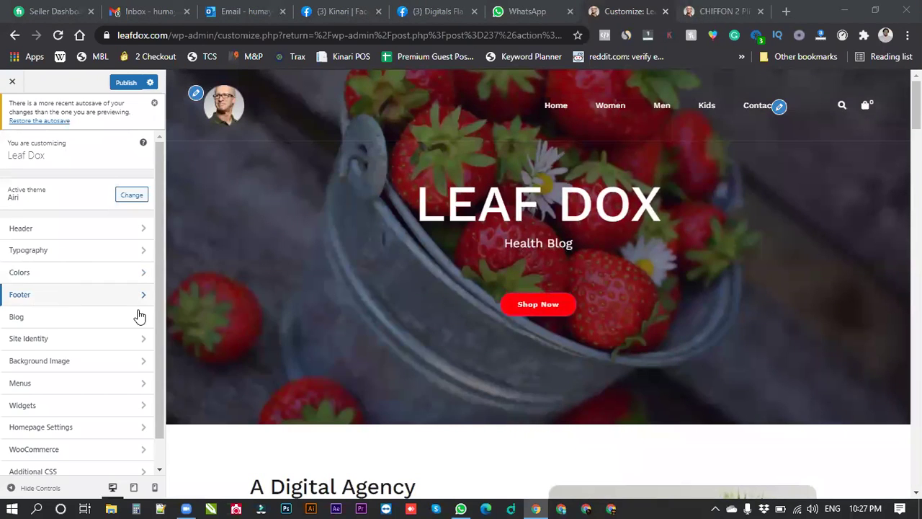
Scroll the preview down to the footer and open the Footer 1 Text widget with the airi logo.
scroll(449, 309, down, 20)
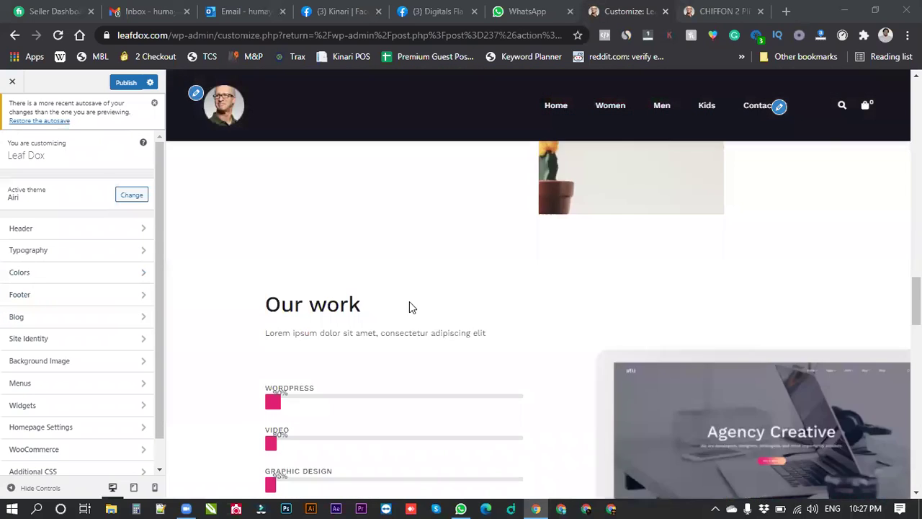
scroll(398, 301, down, 3)
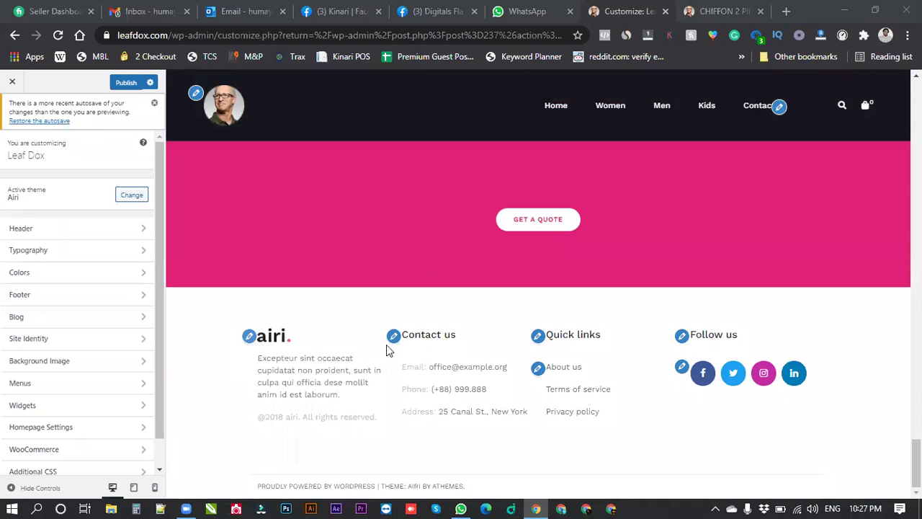
click(250, 336)
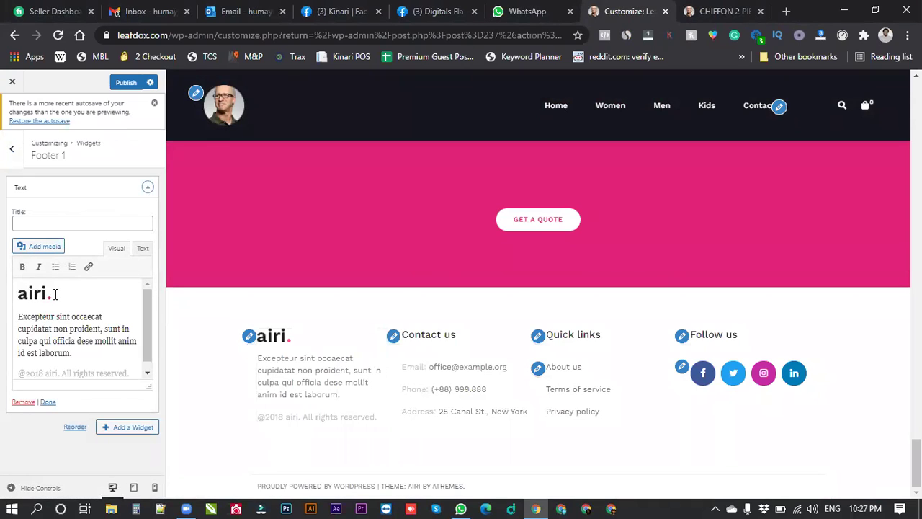
Remove the airi logo image and add a bold 'Airi' heading as the first line.
click(19, 296)
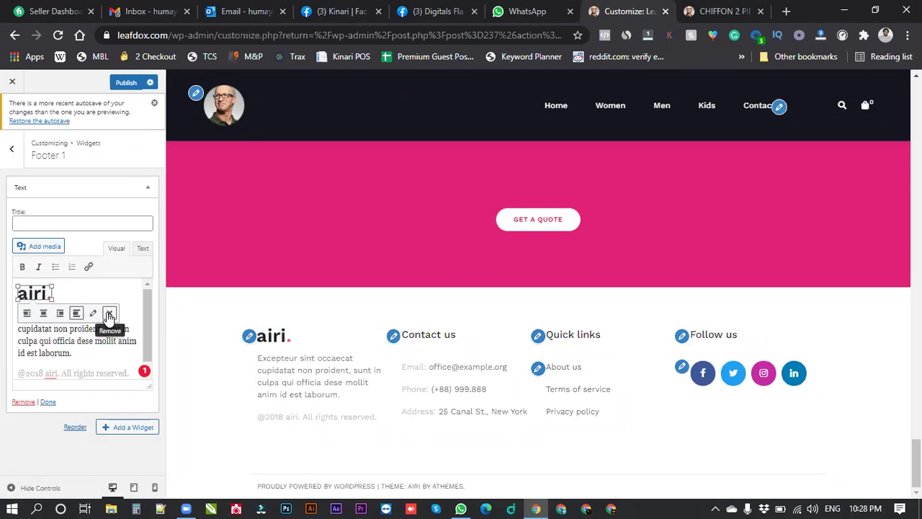
click(109, 315)
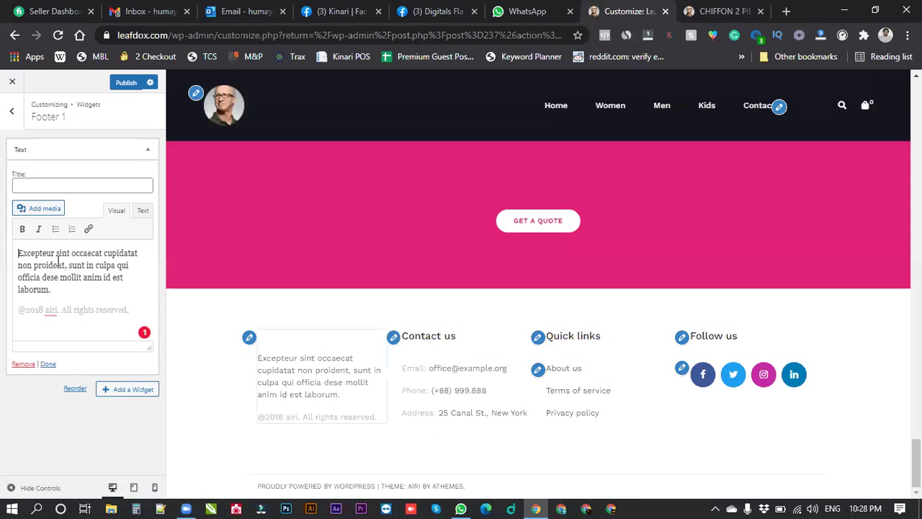
key(Return)
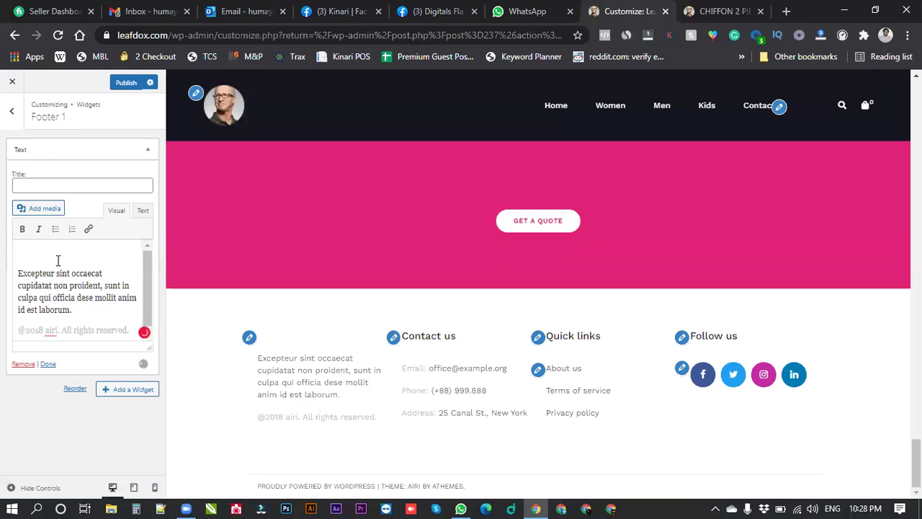
text(Airi)
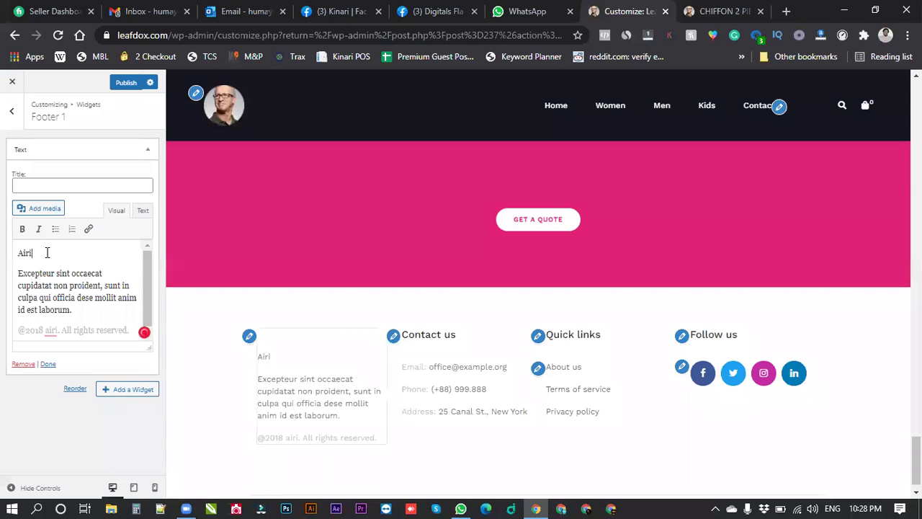
double_click(18, 252)
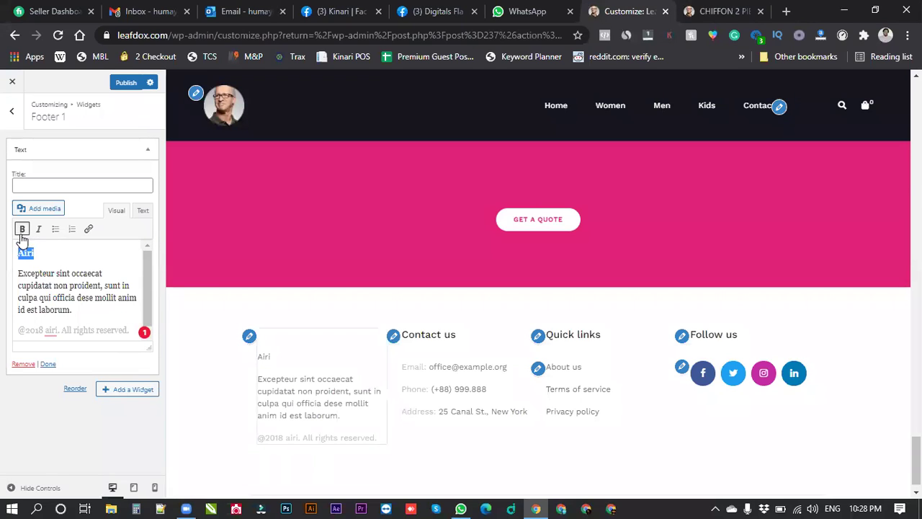
click(21, 233)
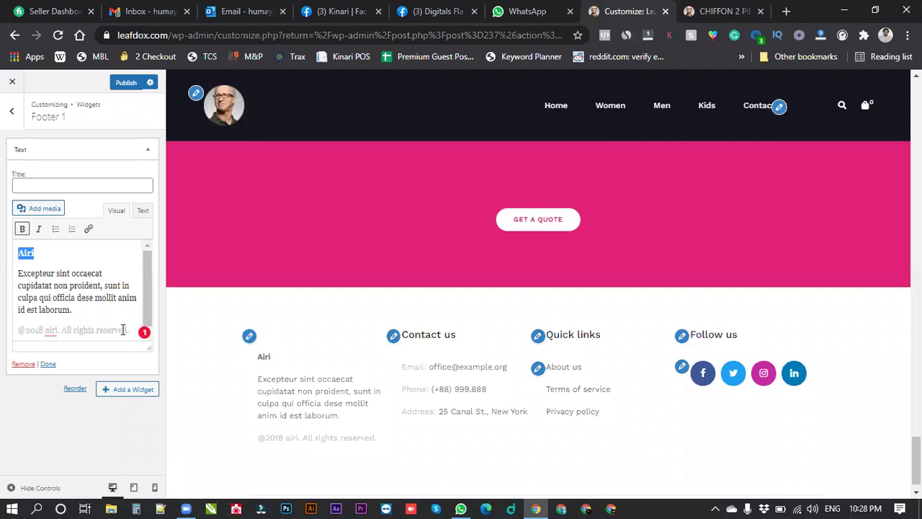
scroll(346, 369, down, 1)
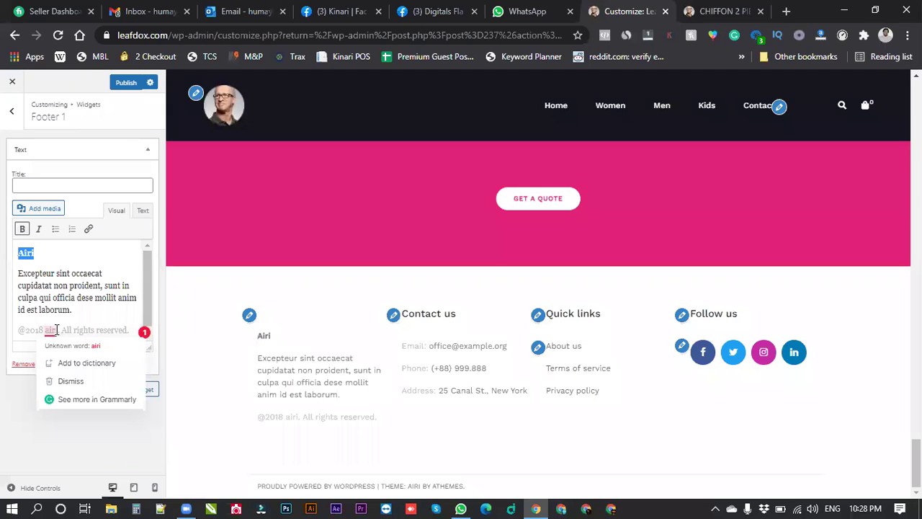
double_click(47, 327)
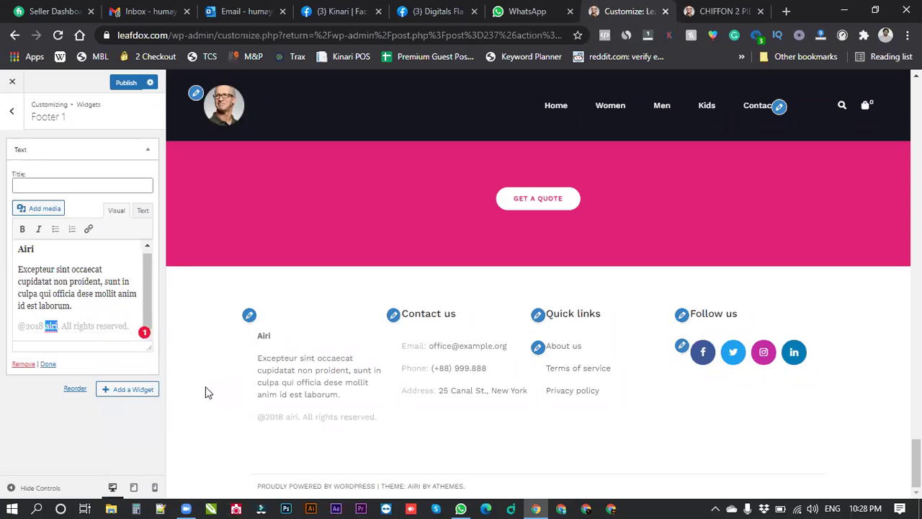
key(BackSpace)
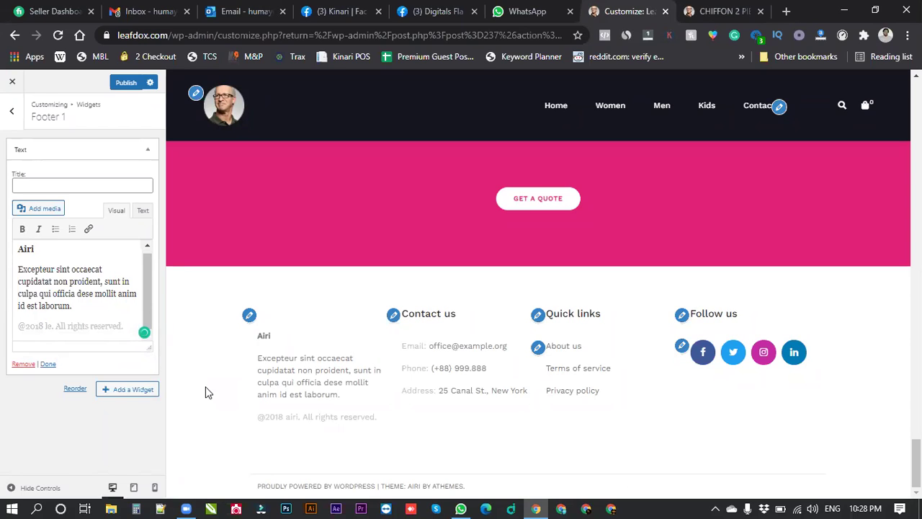
text(Leaf Dox)
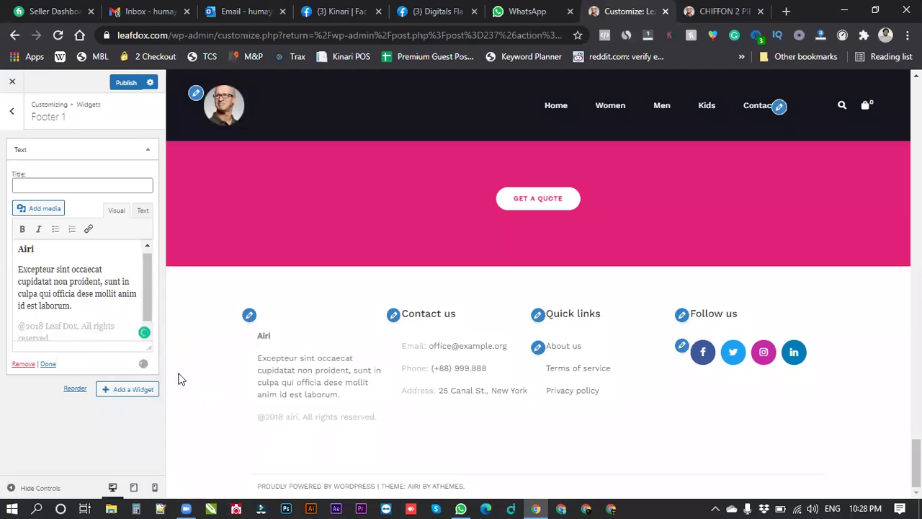
drag(42, 326, 36, 325)
text(21)
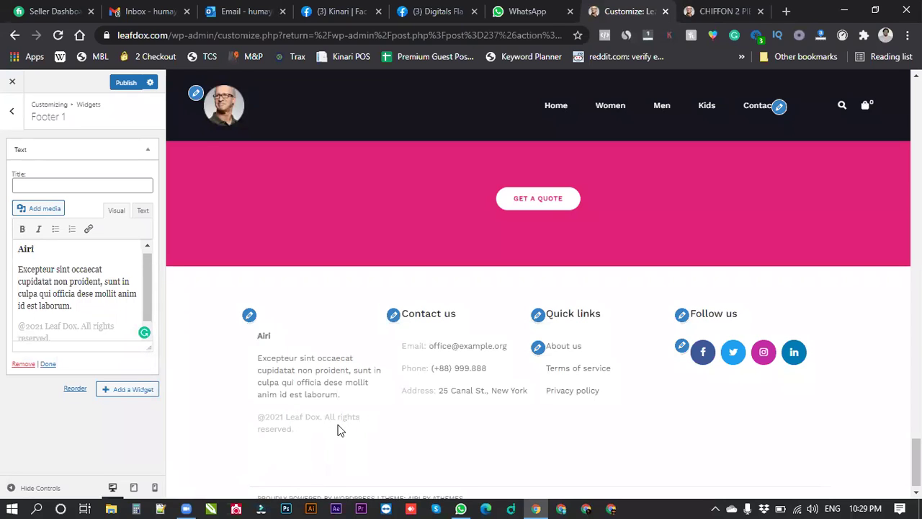
click(74, 307)
drag(73, 306, 52, 270)
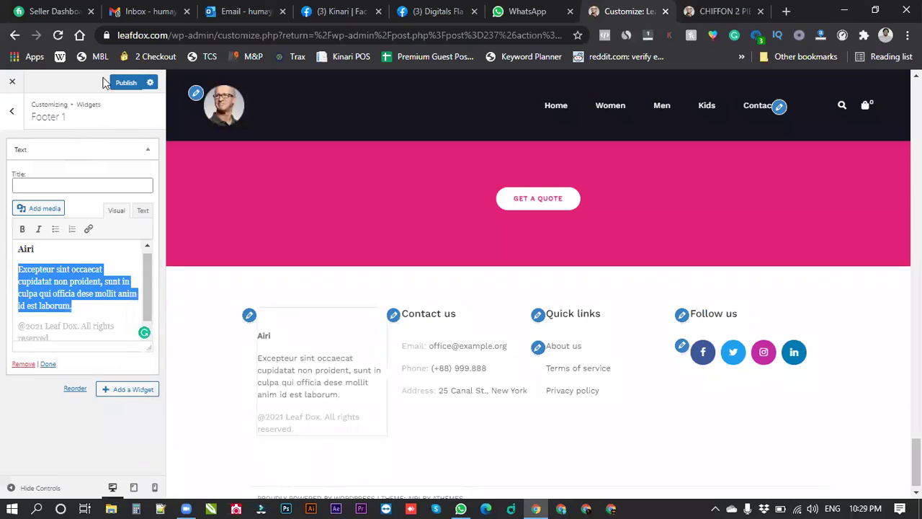
Publish the footer changes, then start replacing the Contact us phone number with a new country code.
click(124, 84)
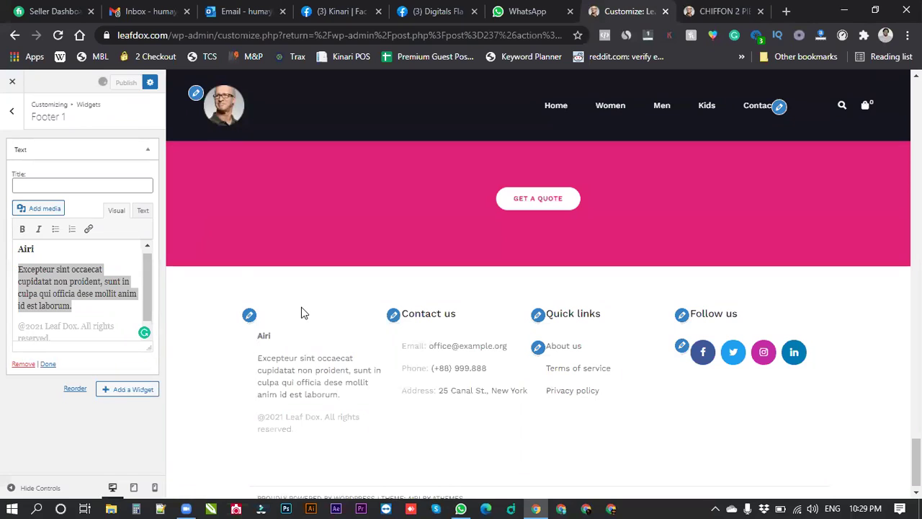
click(394, 316)
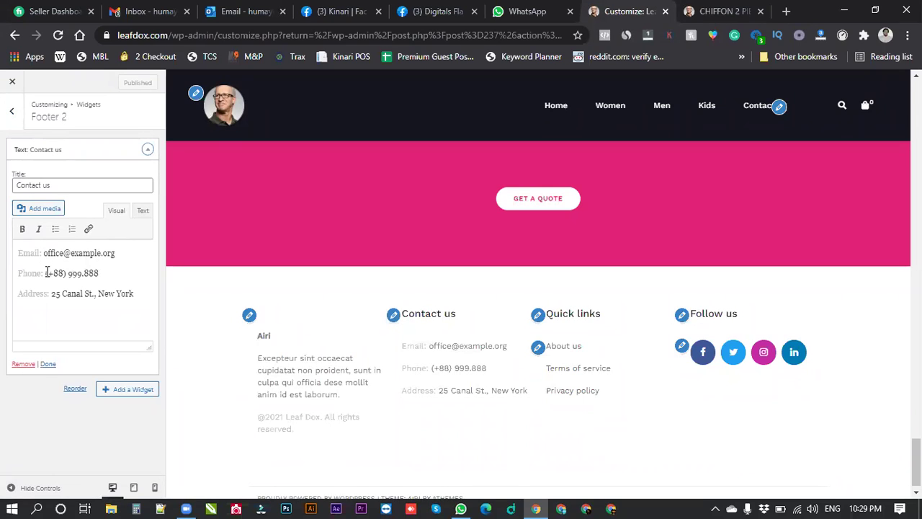
drag(46, 273, 101, 273)
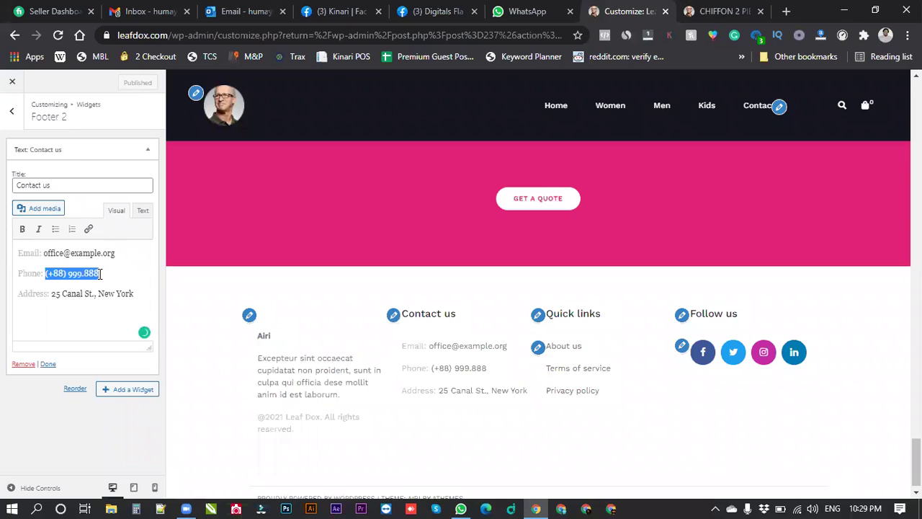
text(+92)
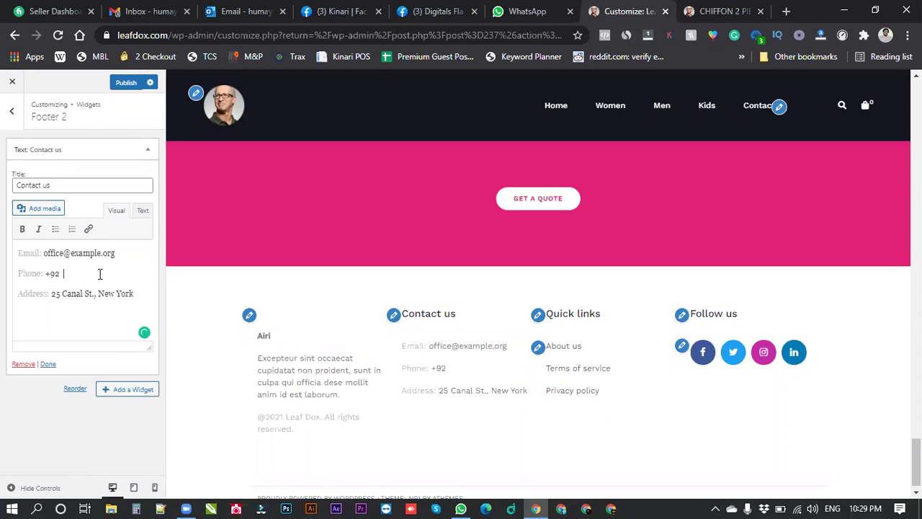
key(Escape)
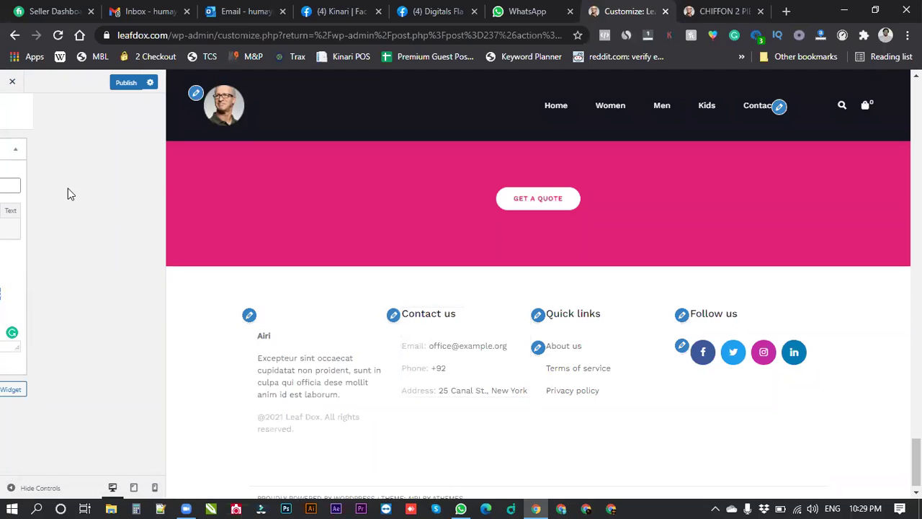
Close the Customizer discarding the unsaved phone edit, reopen it and scroll to the footer.
click(10, 83)
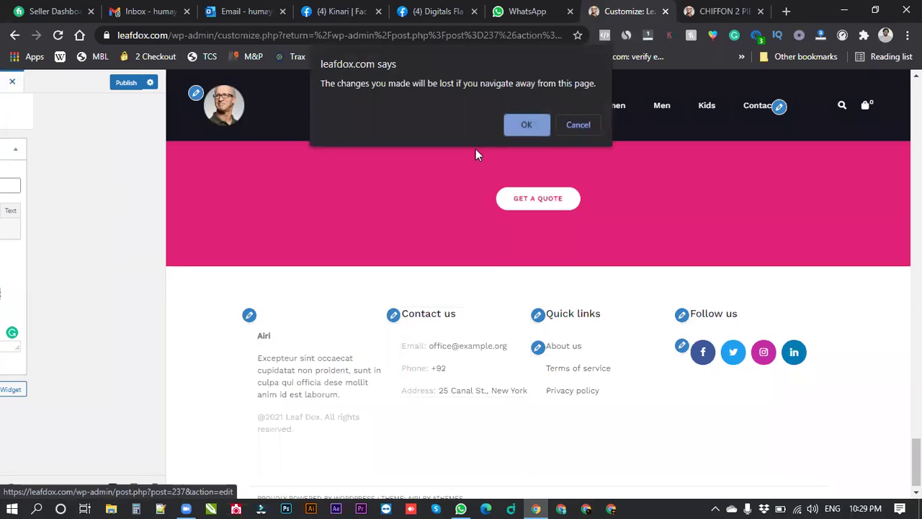
click(507, 125)
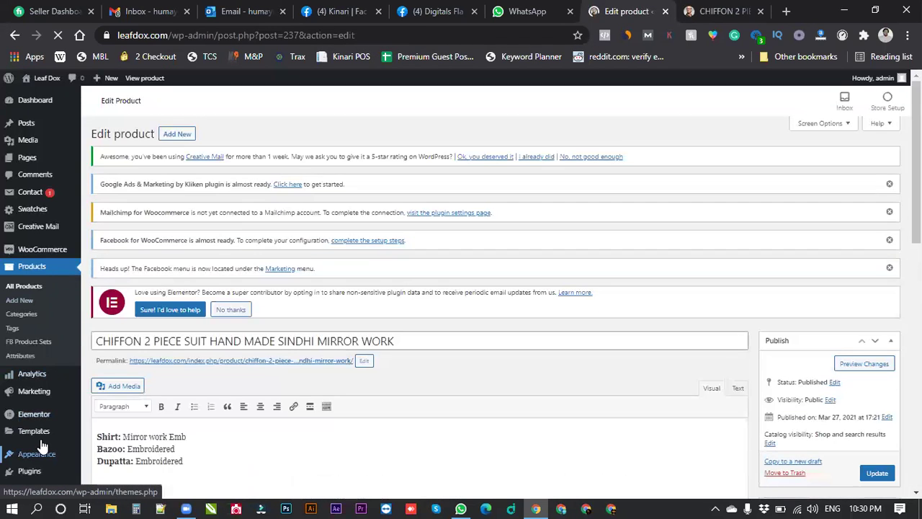
mouse_move(73, 442)
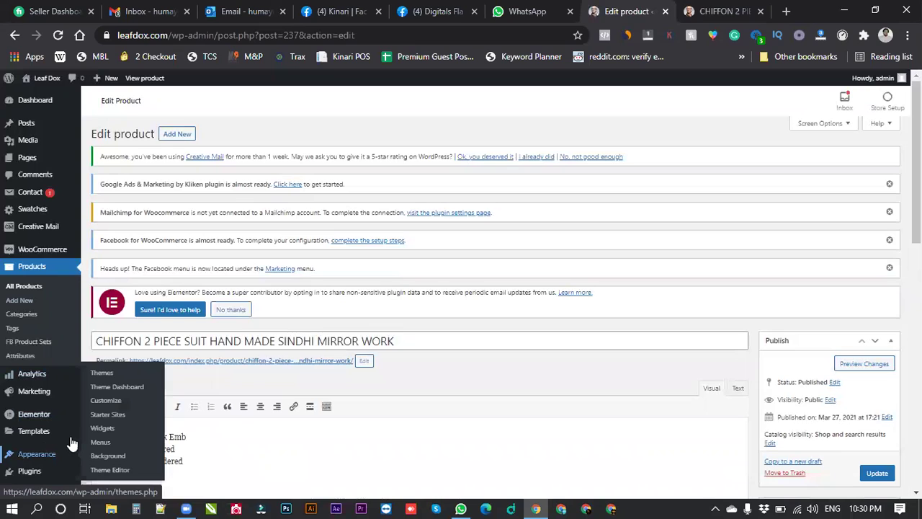
click(97, 386)
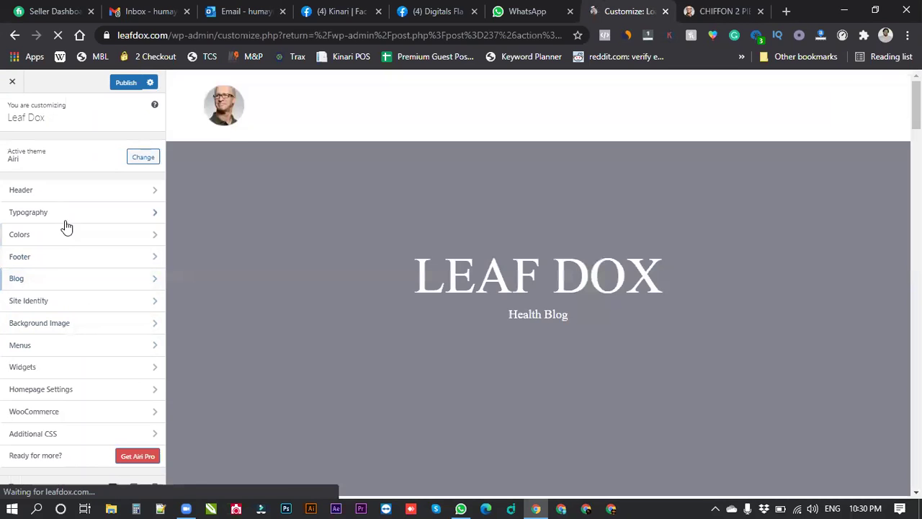
scroll(419, 315, down, 15)
scroll(420, 317, down, 10)
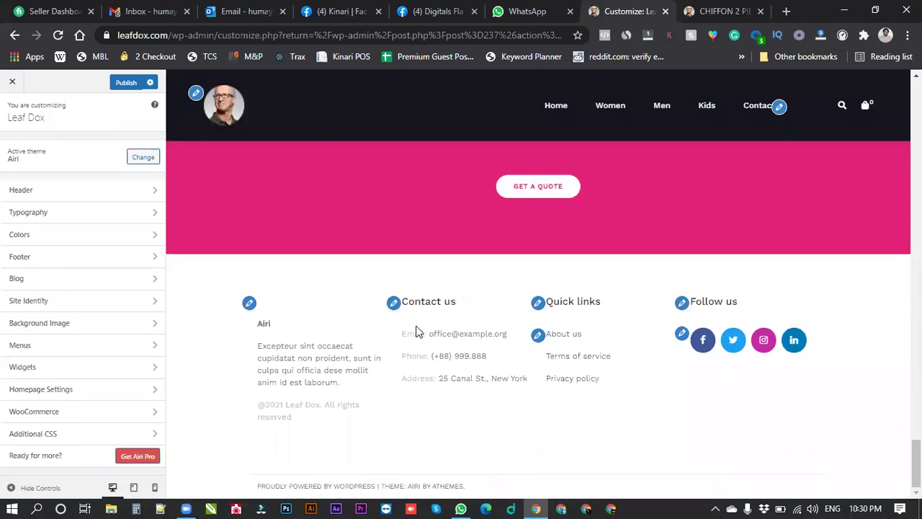
In the Contact us widget, delete the old phone number and type the business's new phone number.
click(393, 303)
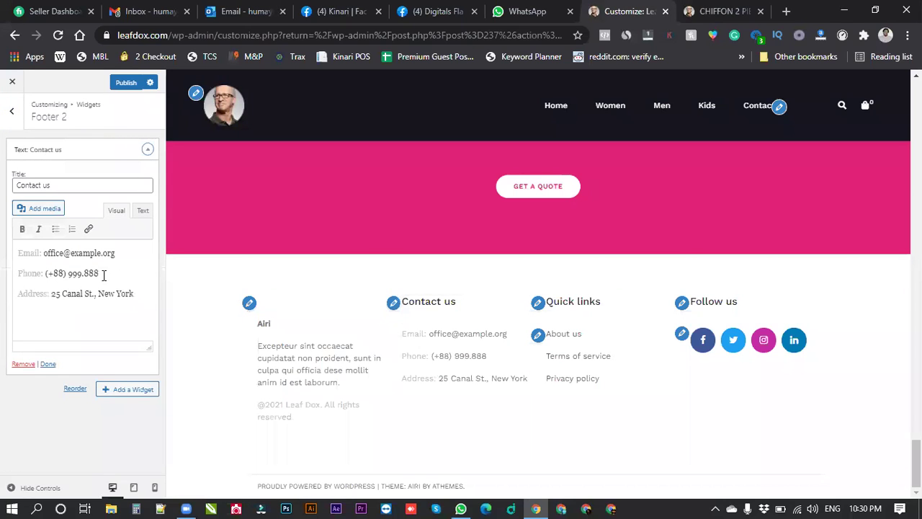
drag(100, 274, 46, 276)
key(BackSpace)
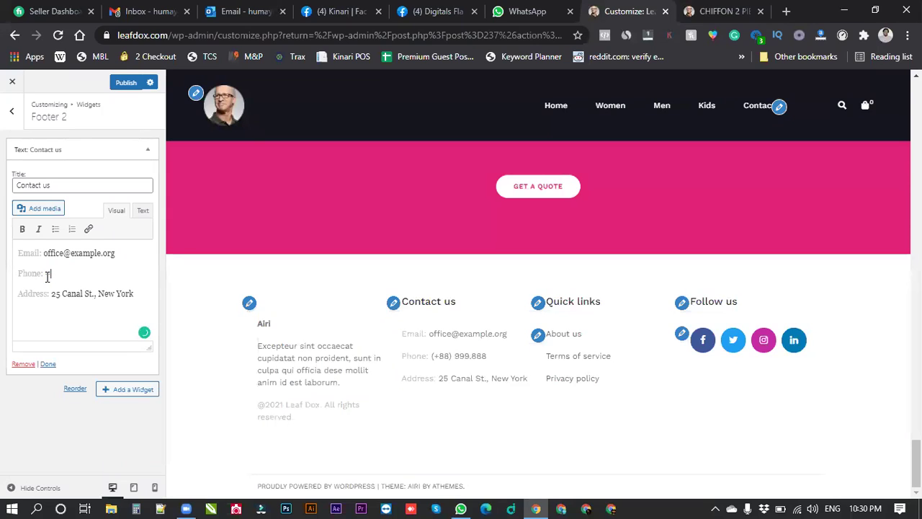
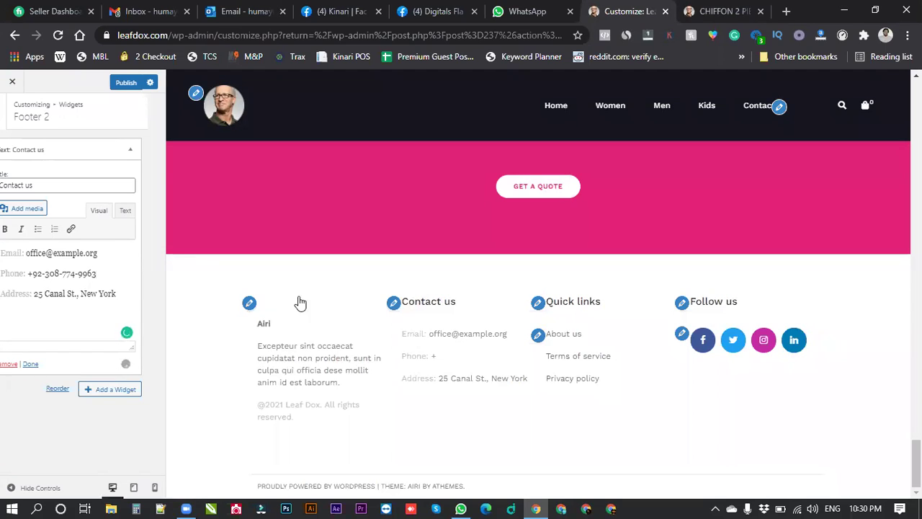